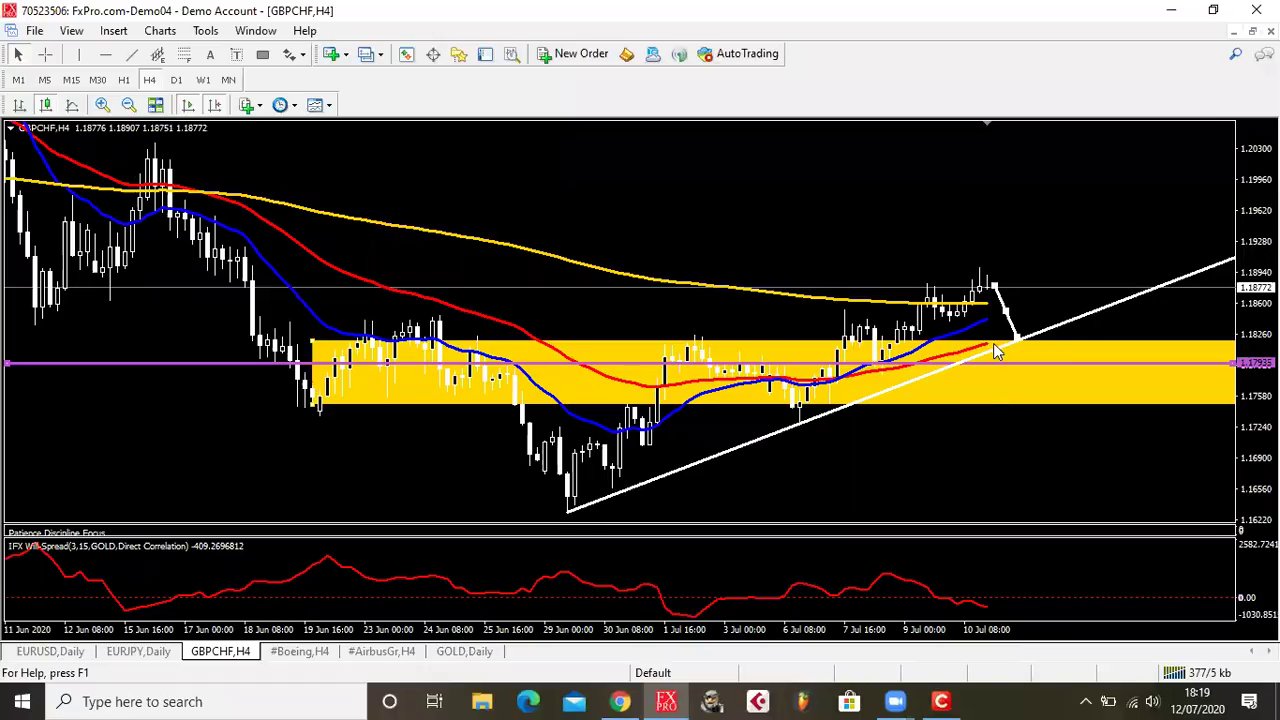
Examine the ascending trendline, the yellow support zone and the purple horizontal level on the GBPCHF H4 chart with the crosshair
{"action": "middle_click", "coordinate": [1020, 345]}
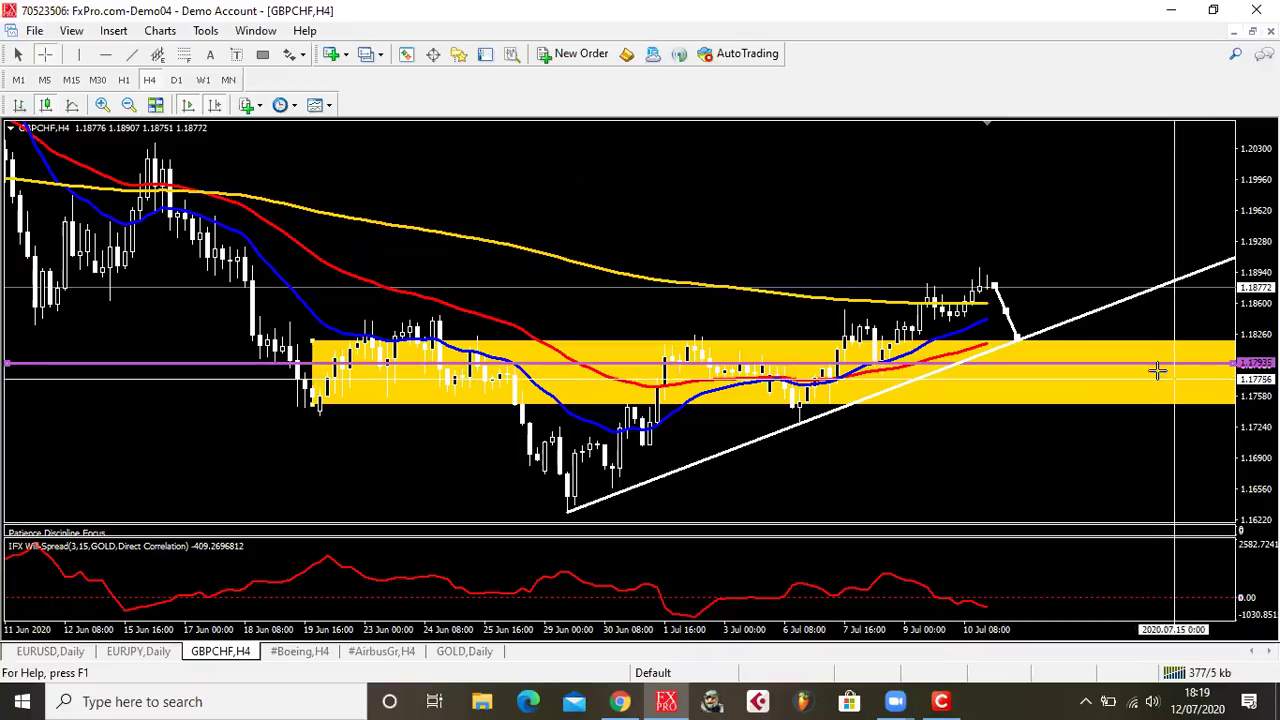
{"action": "left_click_drag", "start_coordinate": [1062, 362], "coordinate": [1029, 370]}
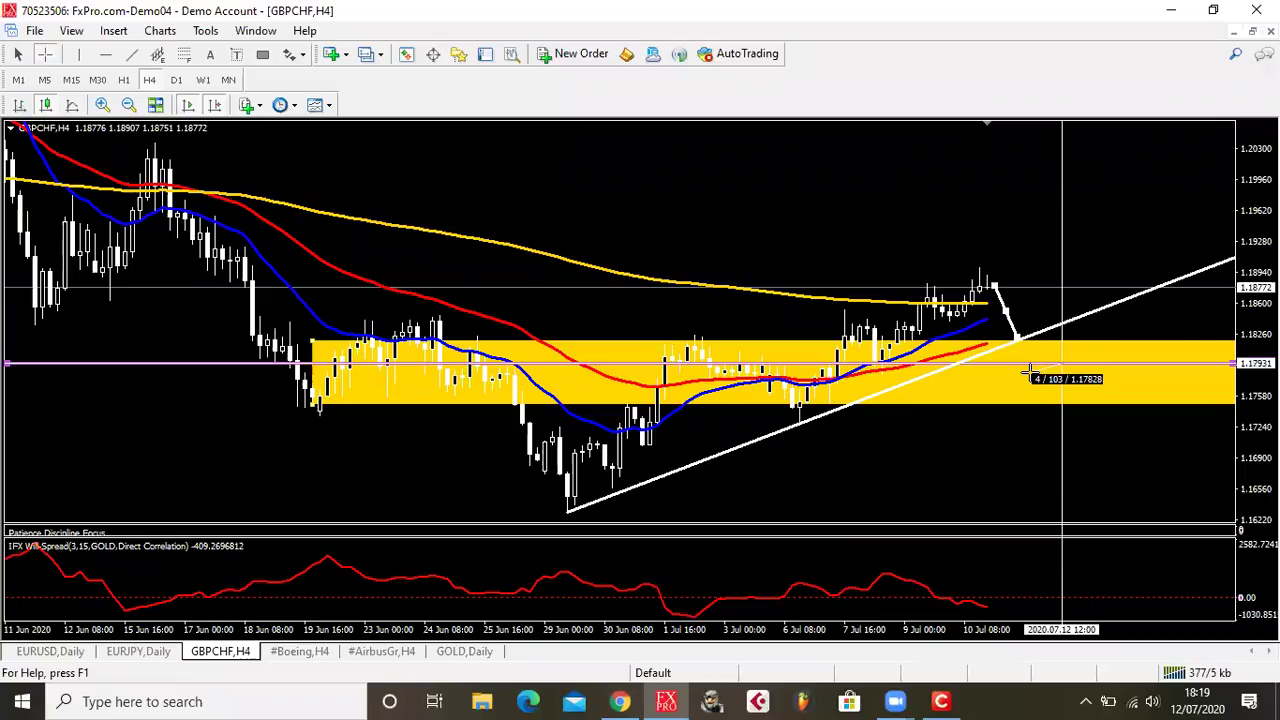
{"action": "left_click_drag", "start_coordinate": [1030, 372], "coordinate": [1023, 371]}
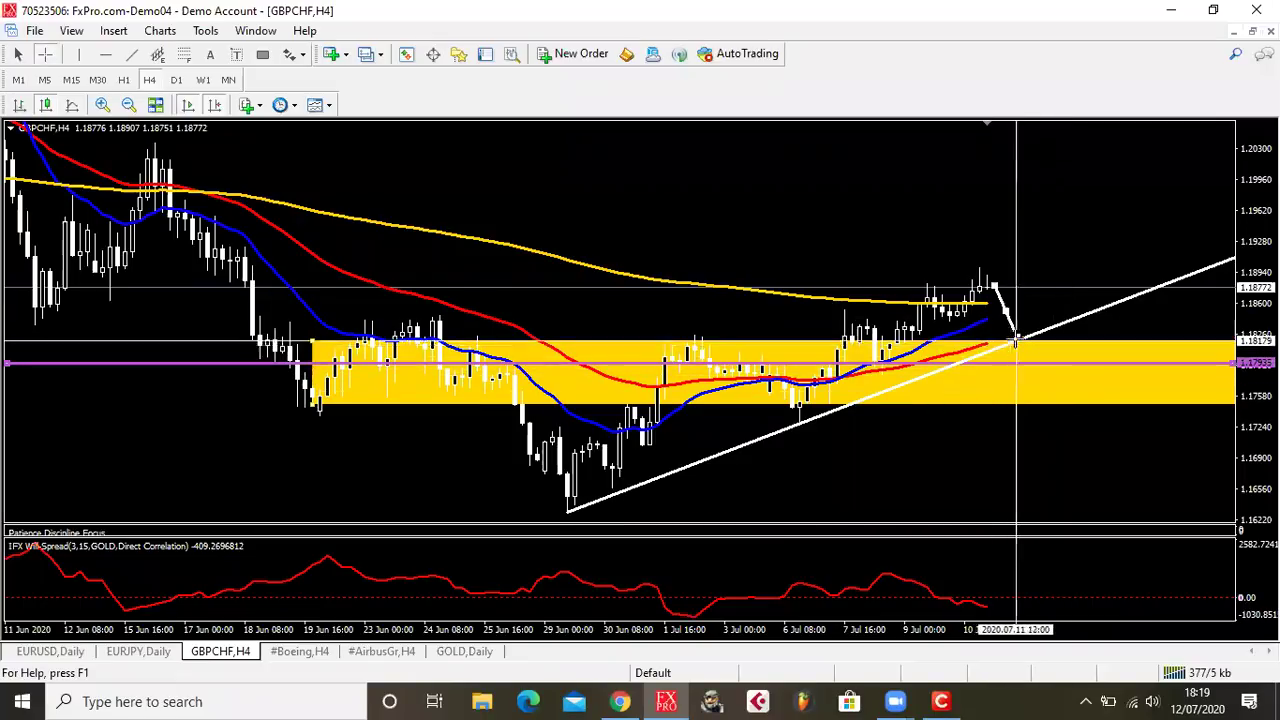
{"action": "left_click_drag", "start_coordinate": [1017, 340], "coordinate": [1012, 345]}
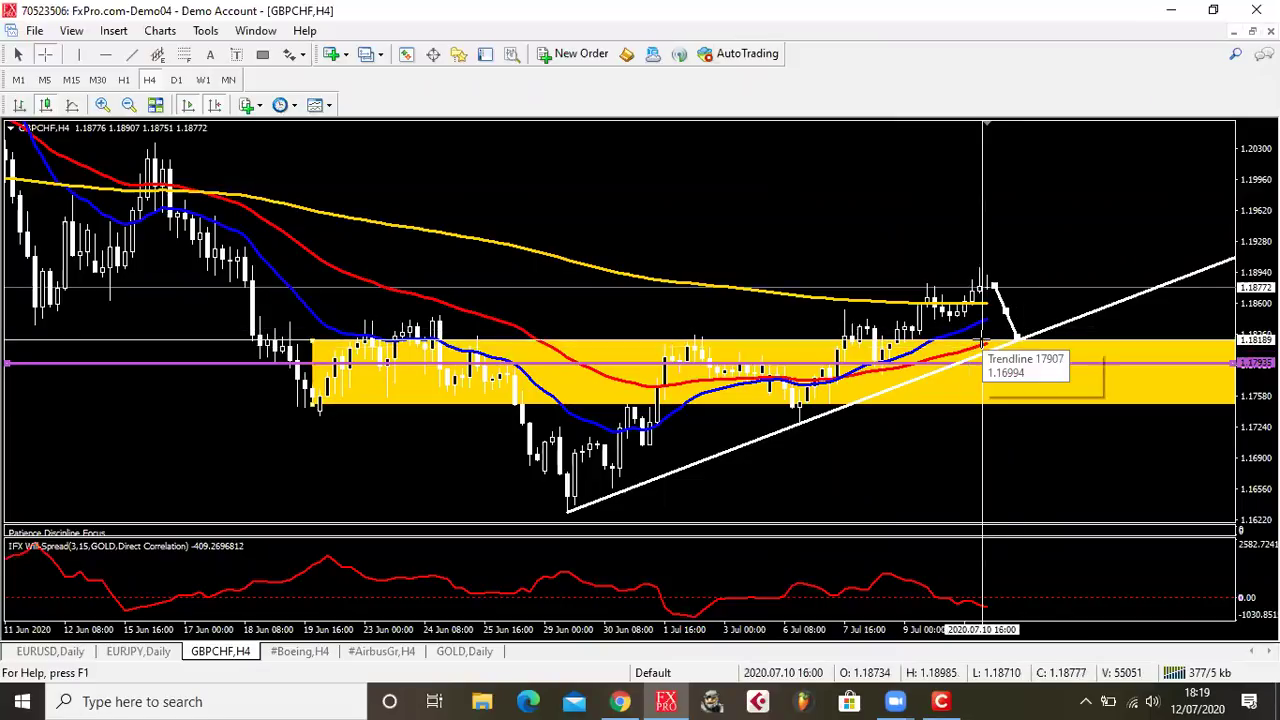
{"action": "left_click_drag", "start_coordinate": [1016, 340], "coordinate": [1038, 274]}
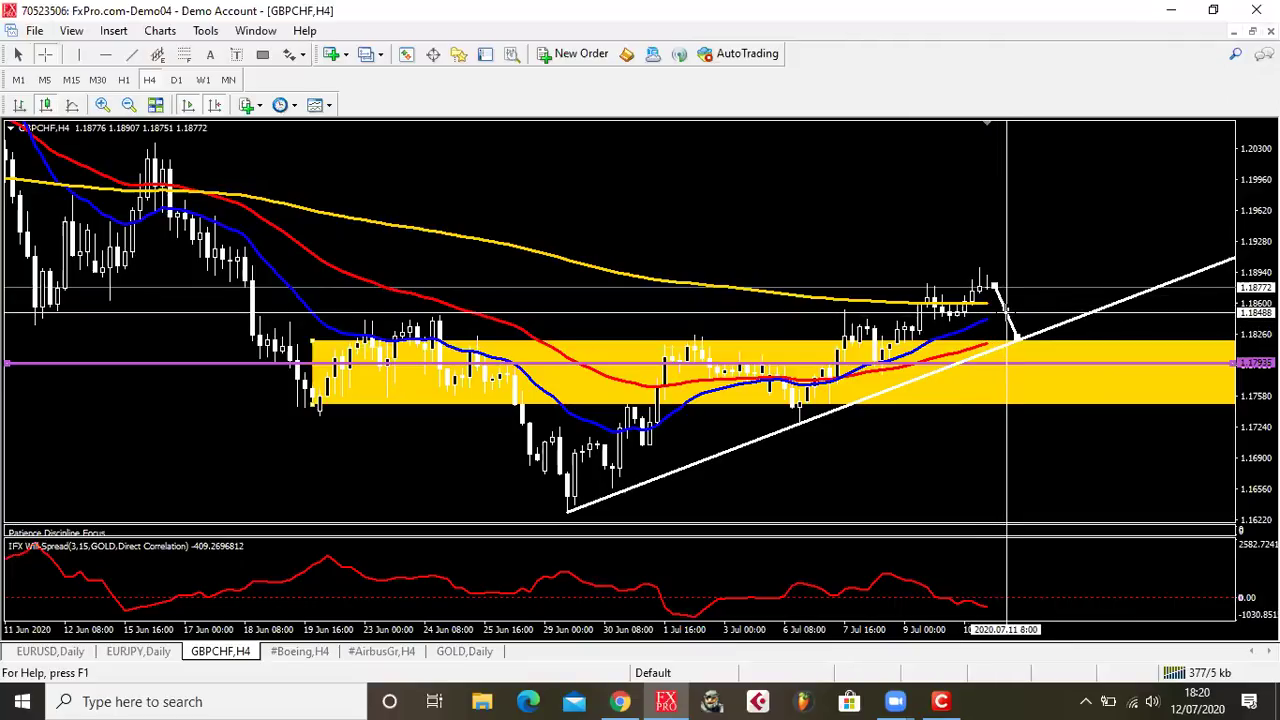
{"action": "left_click_drag", "start_coordinate": [1004, 311], "coordinate": [1010, 340]}
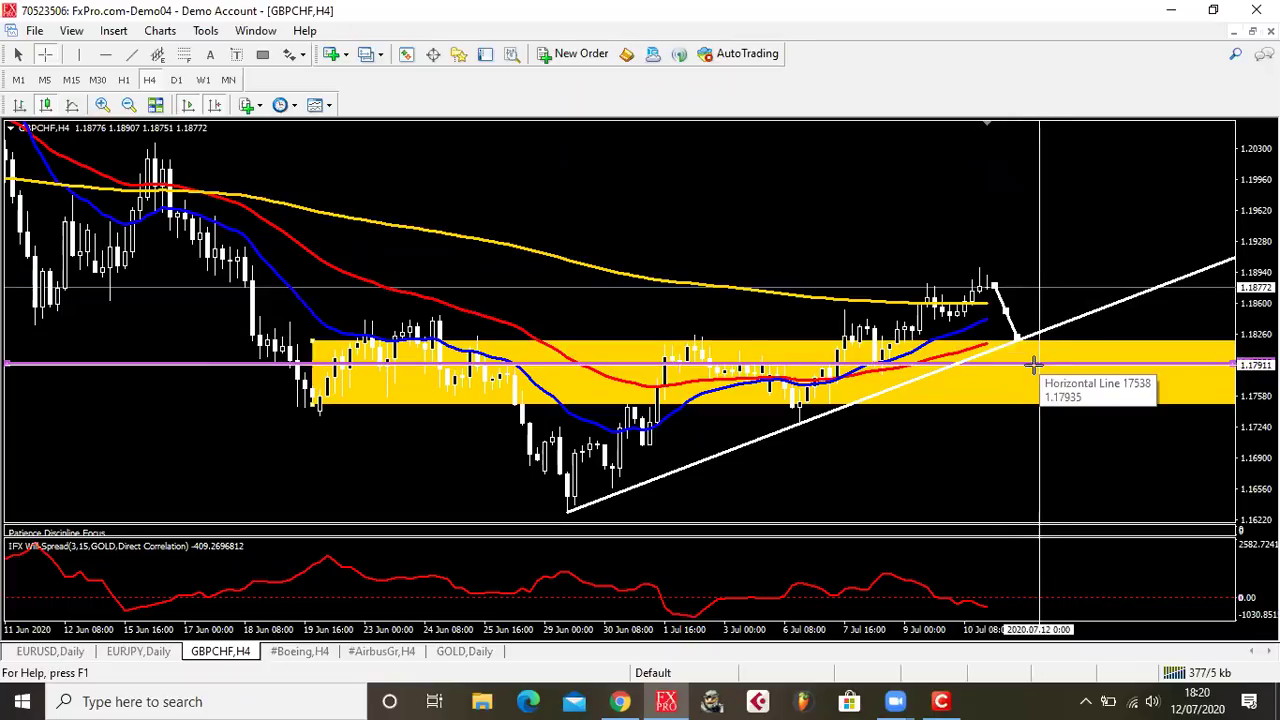
{"action": "left_click_drag", "start_coordinate": [1026, 330], "coordinate": [1080, 170]}
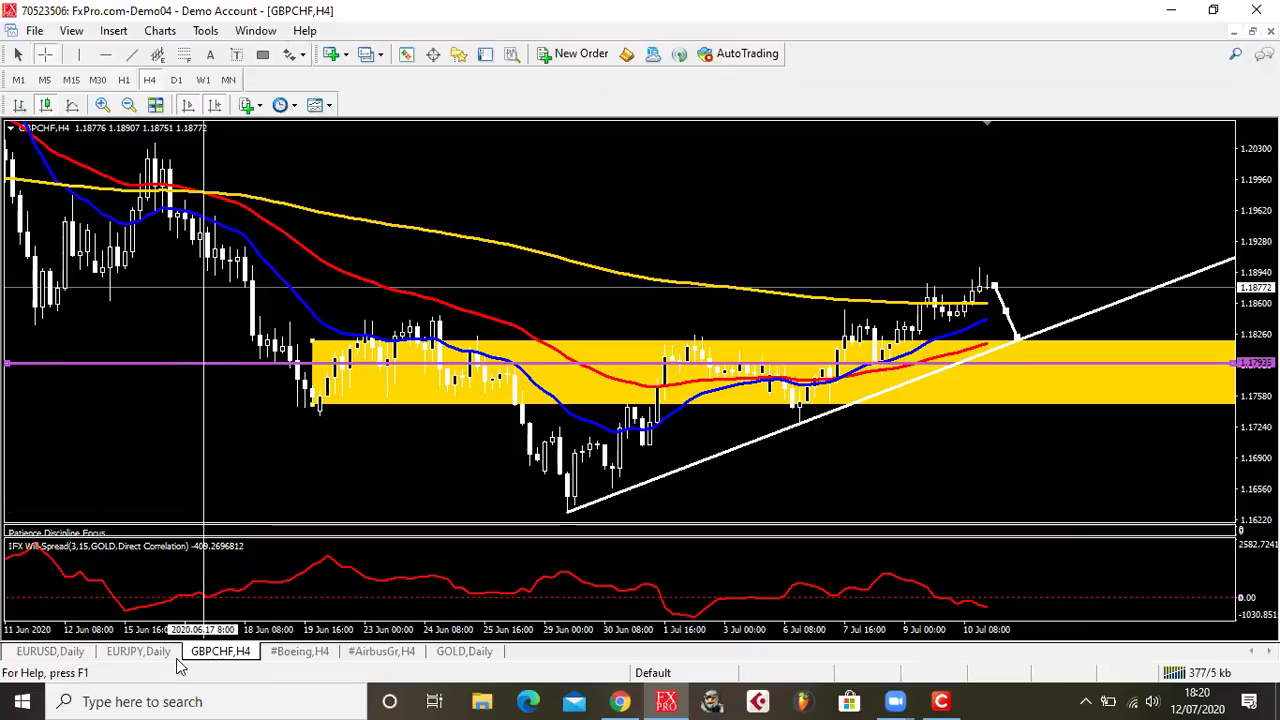
Switch to the EURJPY daily chart, enlarge its symbol list pane and load GBPCHF into that chart
{"action": "left_click", "coordinate": [140, 651]}
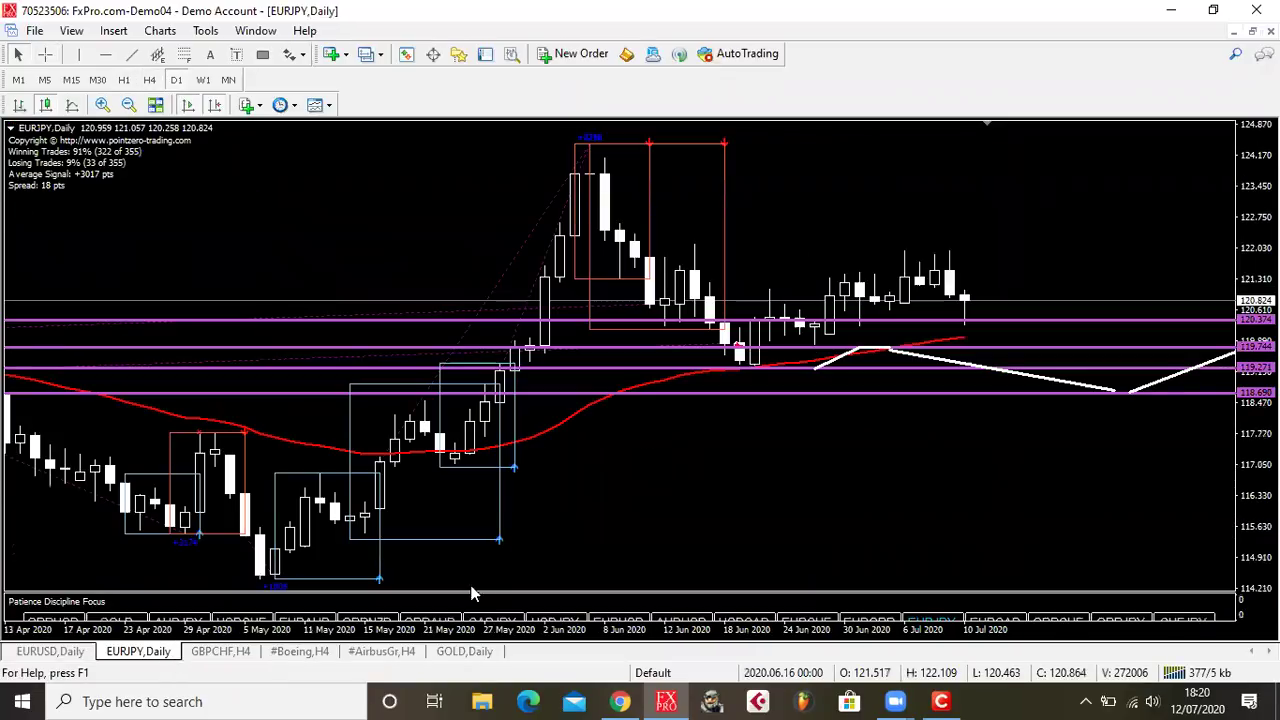
{"action": "left_click_drag", "start_coordinate": [467, 593], "coordinate": [482, 542]}
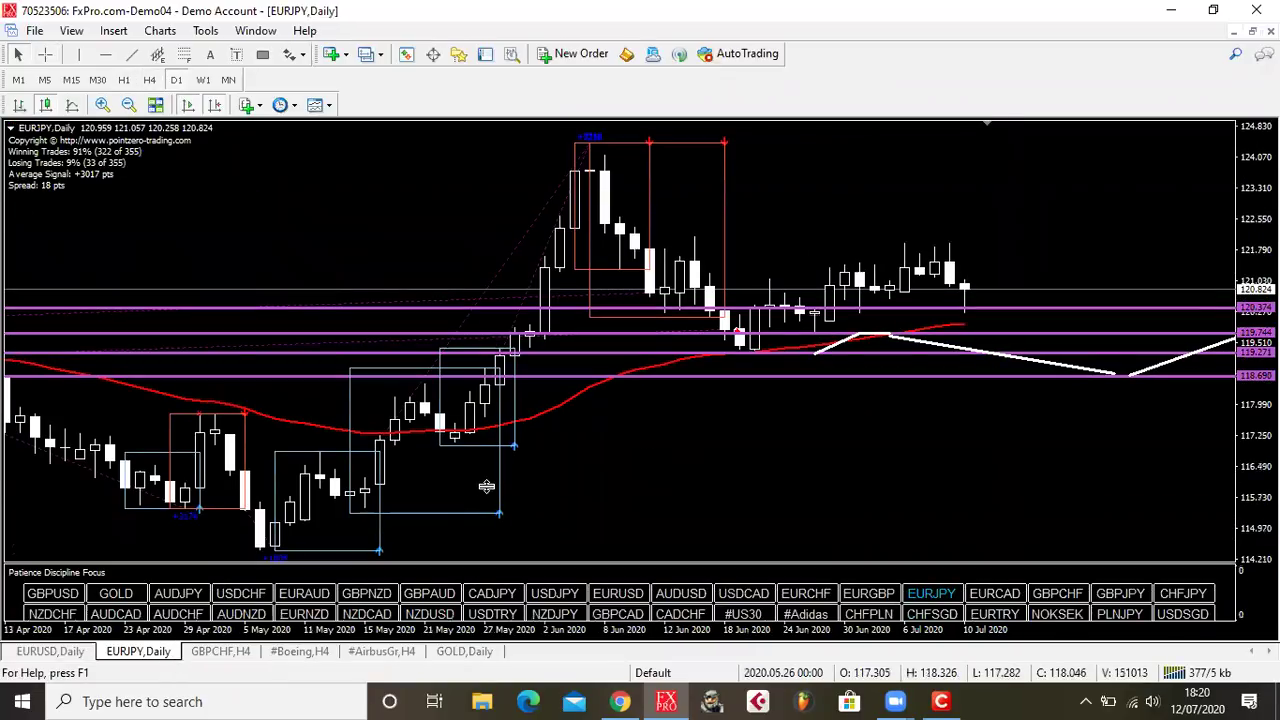
{"action": "left_click_drag", "start_coordinate": [486, 486], "coordinate": [486, 490]}
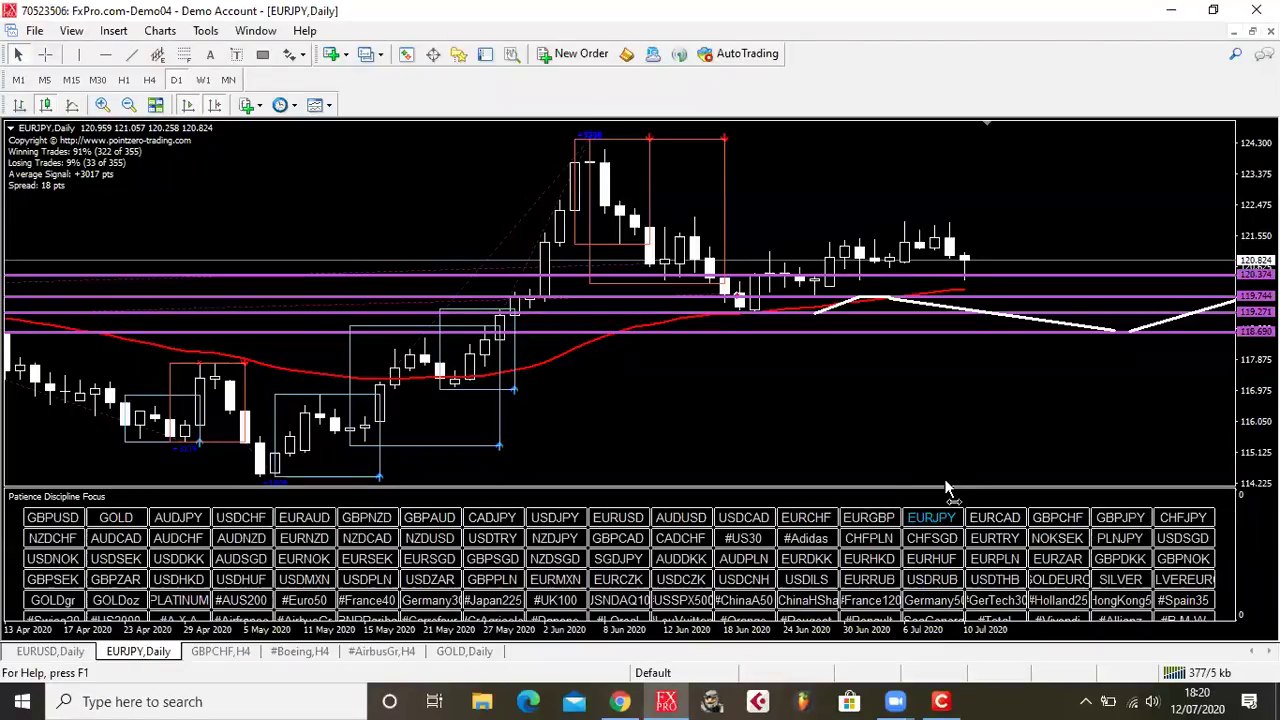
{"action": "left_click", "coordinate": [1058, 517]}
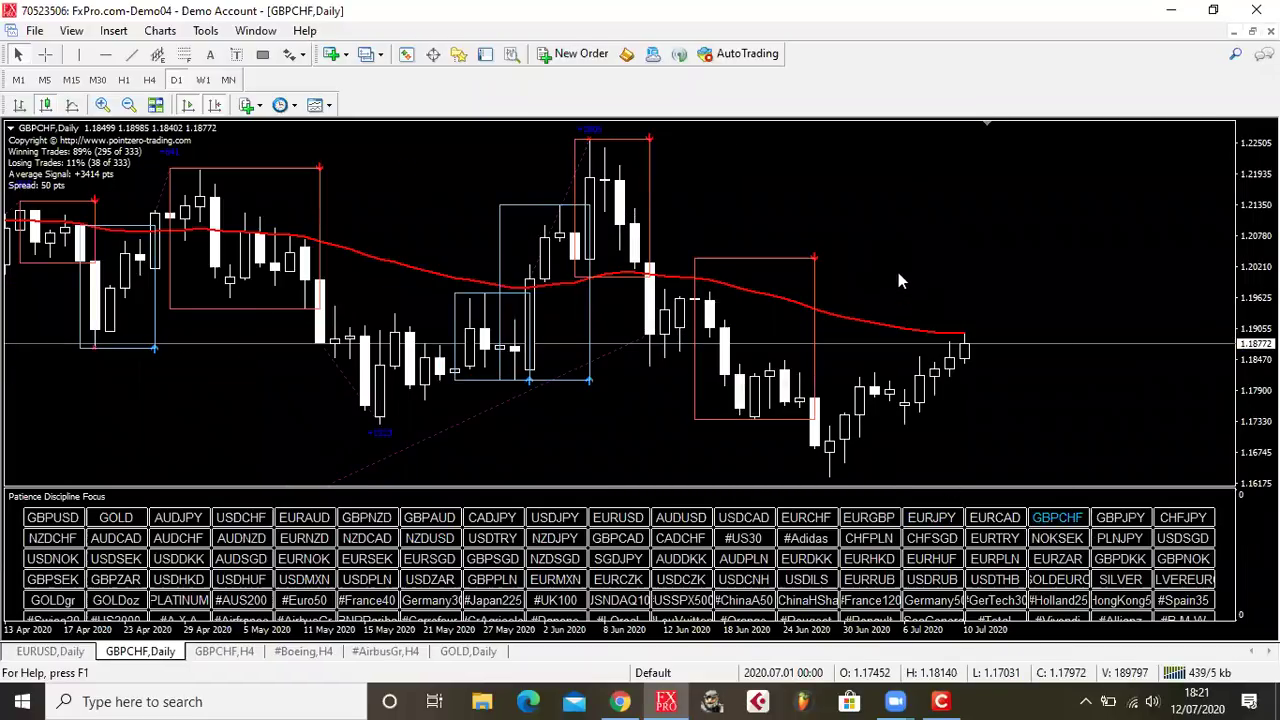
Apply the 2020 EA Plain template to the GBPCHF daily chart
{"action": "right_click", "coordinate": [874, 218]}
{"action": "mouse_move", "coordinate": [956, 402]}
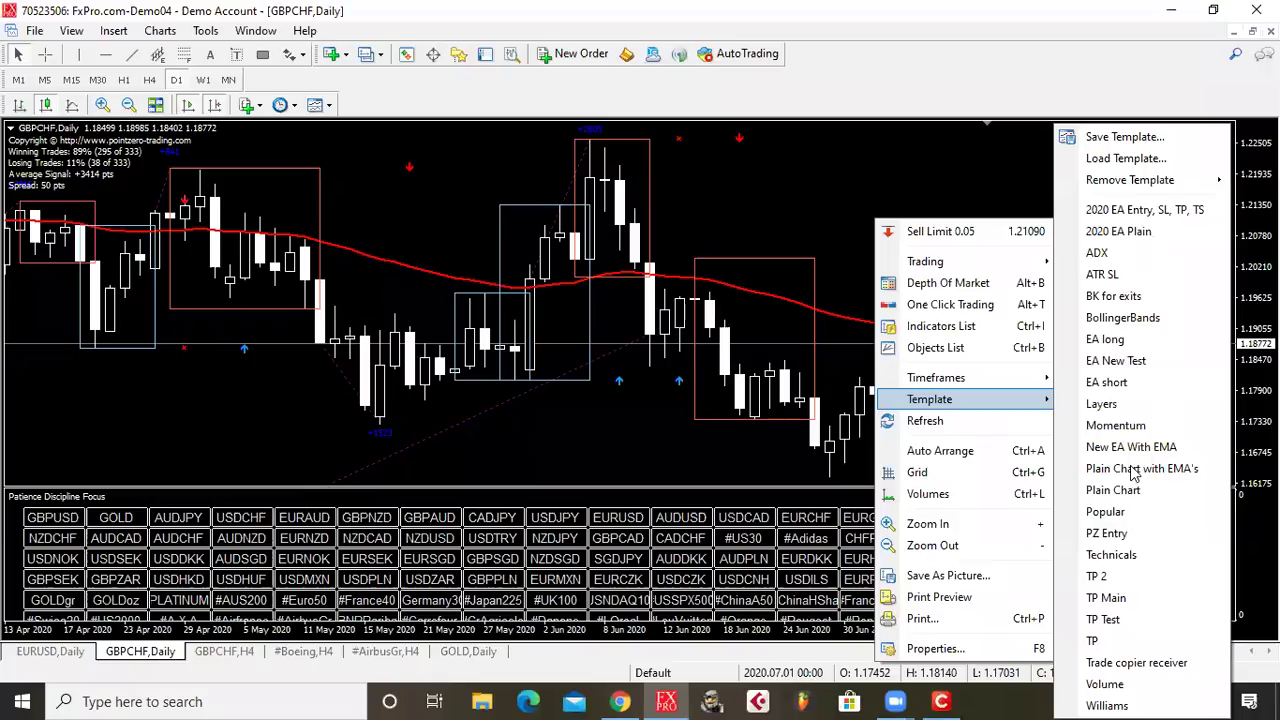
{"action": "left_click", "coordinate": [1133, 233]}
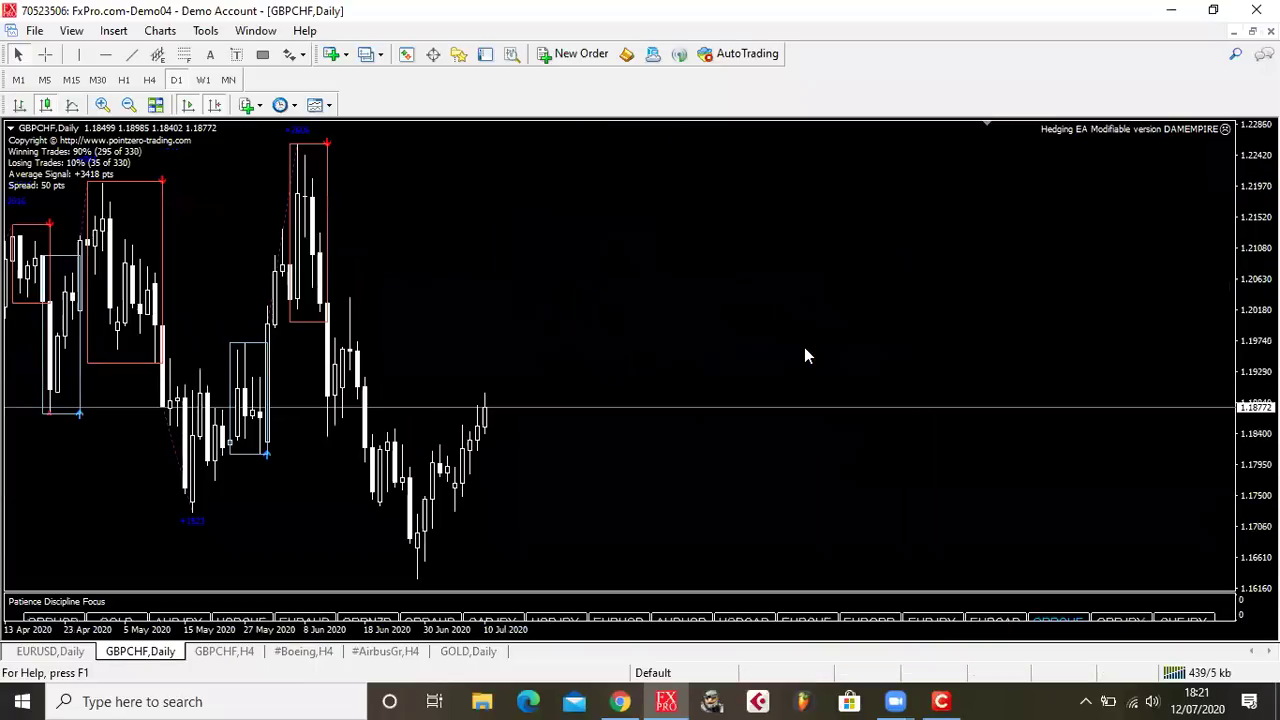
{"action": "key", "text": "minus"}
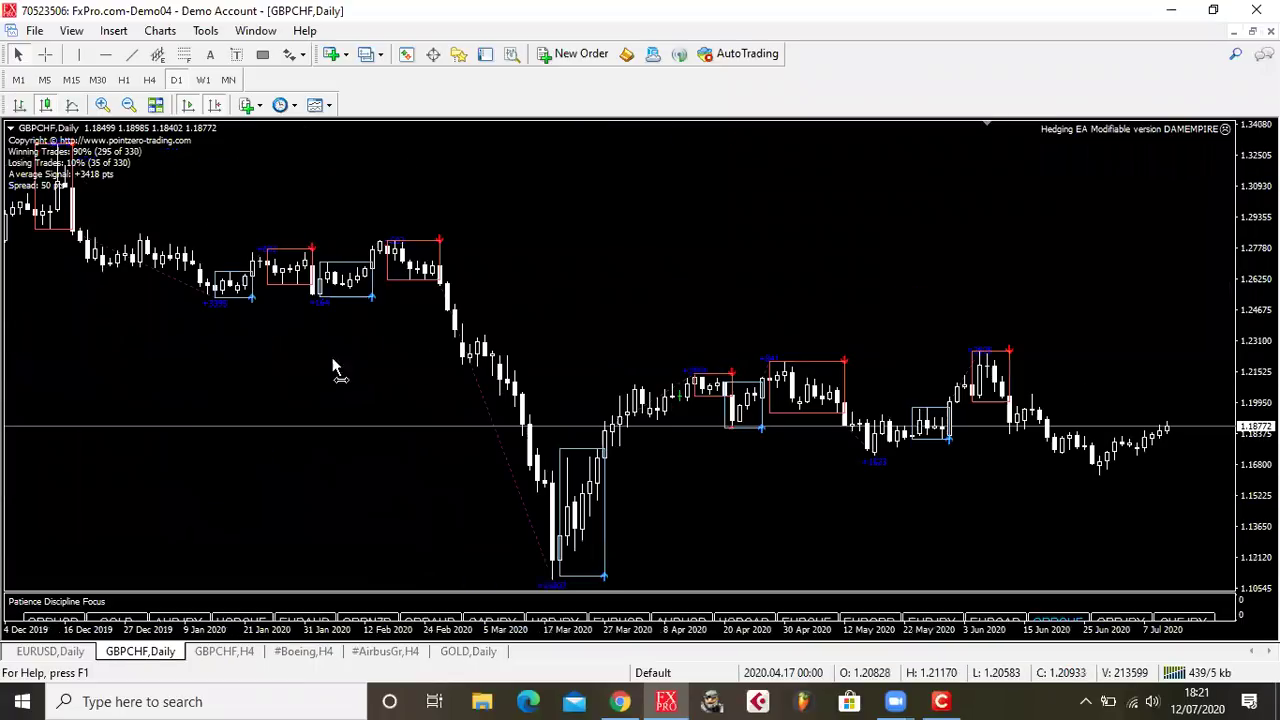
{"action": "middle_click", "coordinate": [557, 300]}
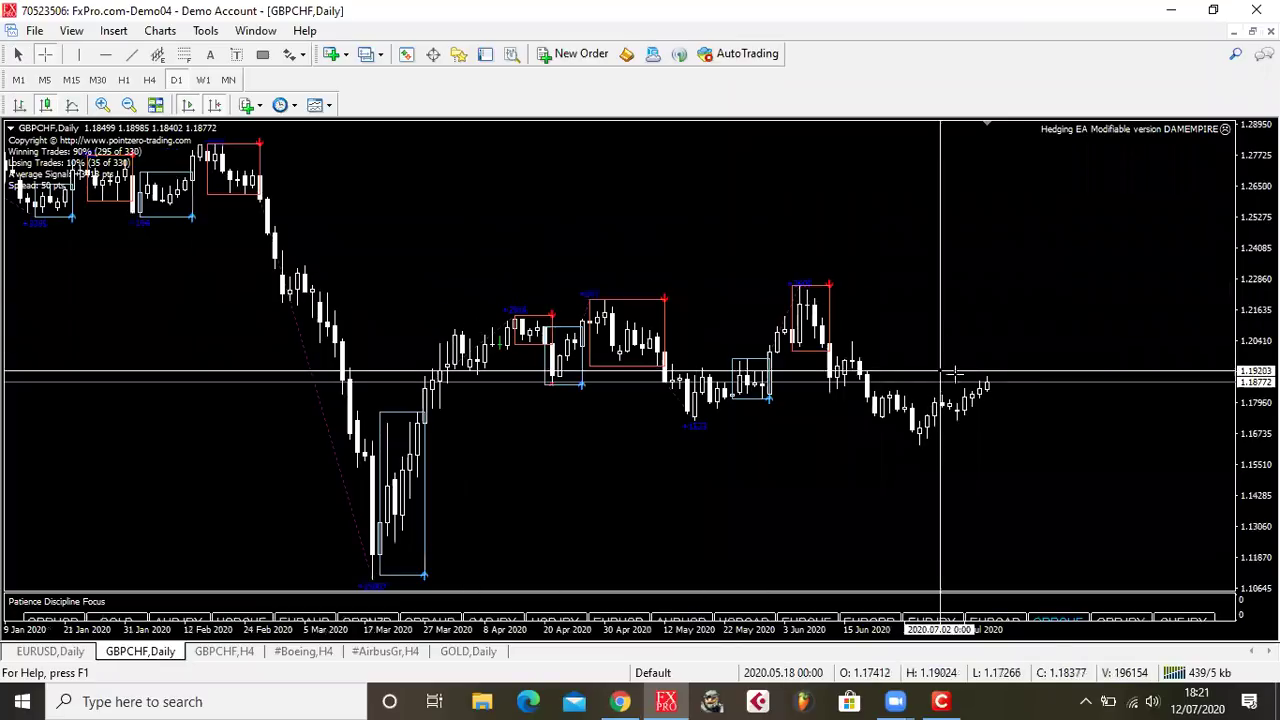
Minimise the EURUSD, #Boeing, #AirbusGr and GOLD charts and tile the GBPCHF daily and H4 charts side by side
{"action": "right_click", "coordinate": [220, 655]}
{"action": "left_click", "coordinate": [262, 639]}
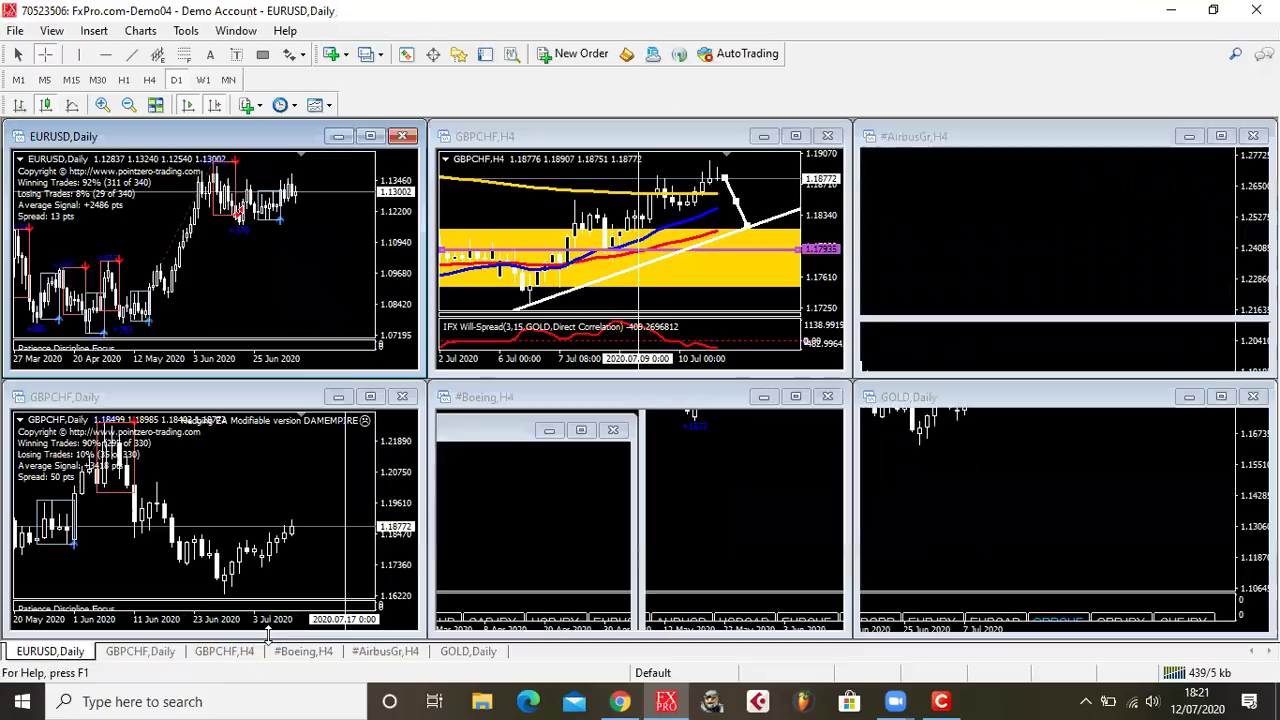
{"action": "left_click", "coordinate": [338, 136]}
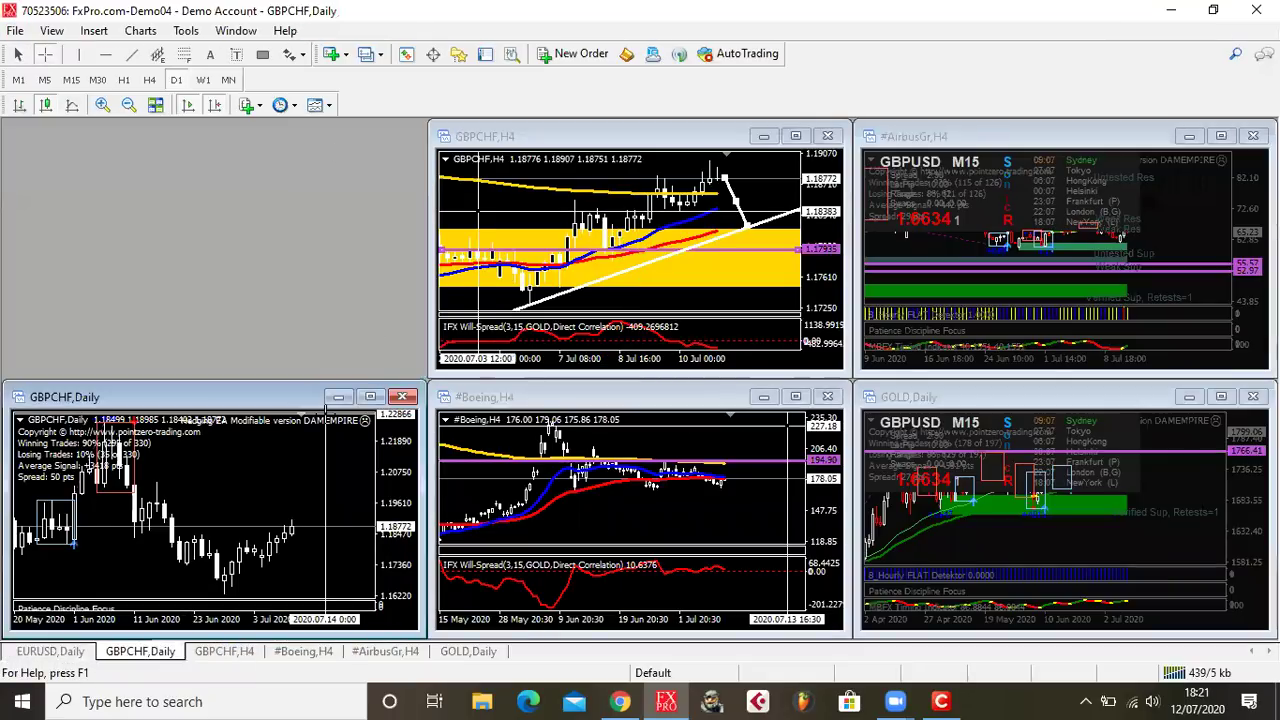
{"action": "left_click", "coordinate": [758, 397]}
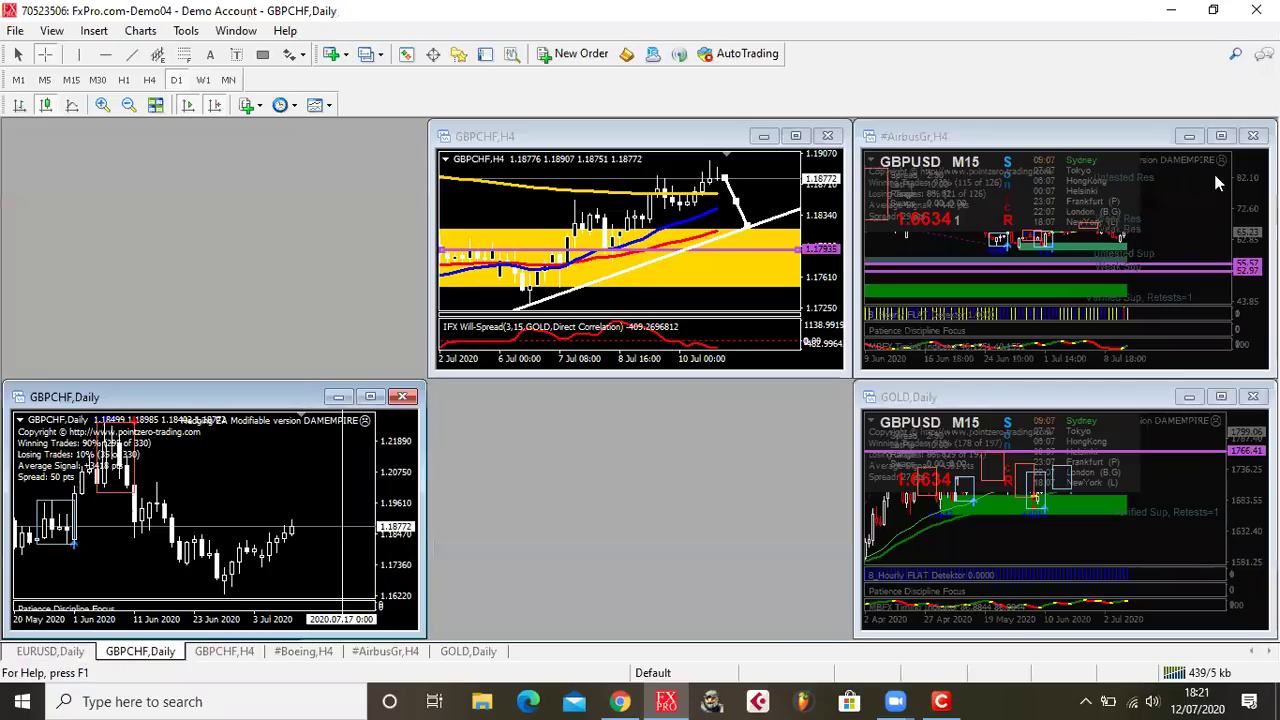
{"action": "left_click", "coordinate": [1191, 136]}
{"action": "left_click", "coordinate": [1189, 397]}
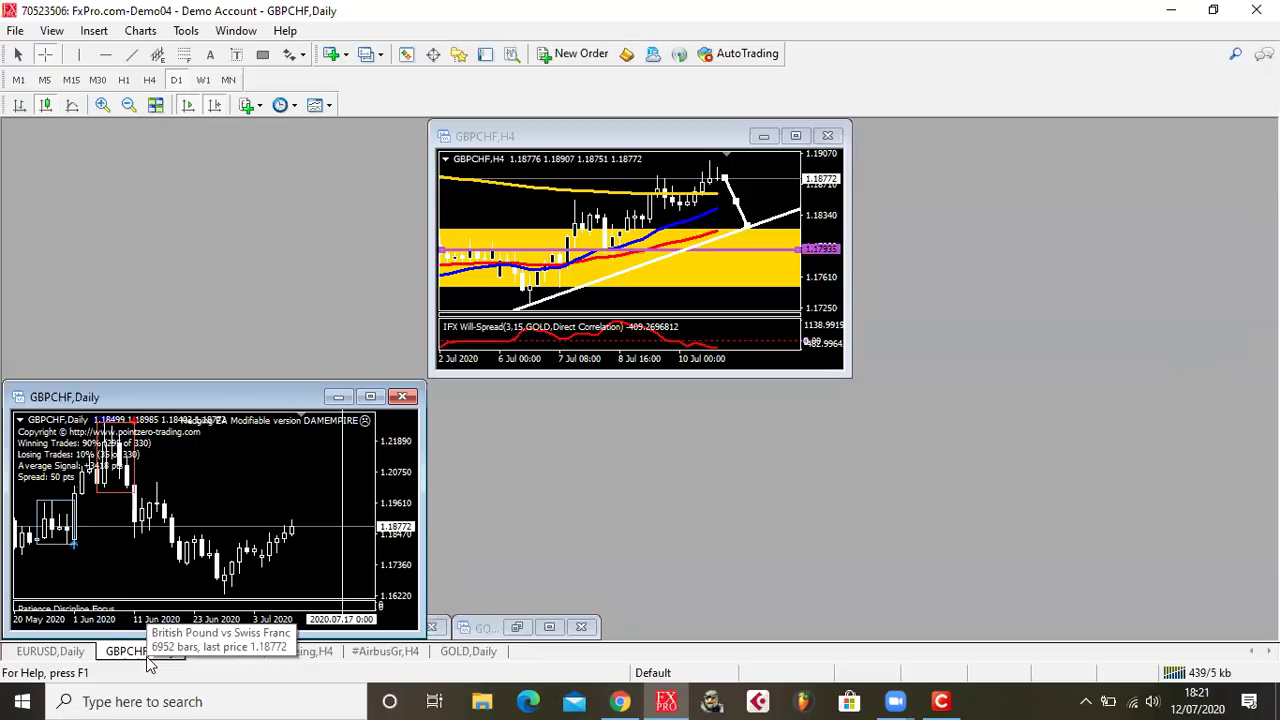
{"action": "right_click", "coordinate": [178, 653]}
{"action": "left_click", "coordinate": [182, 642]}
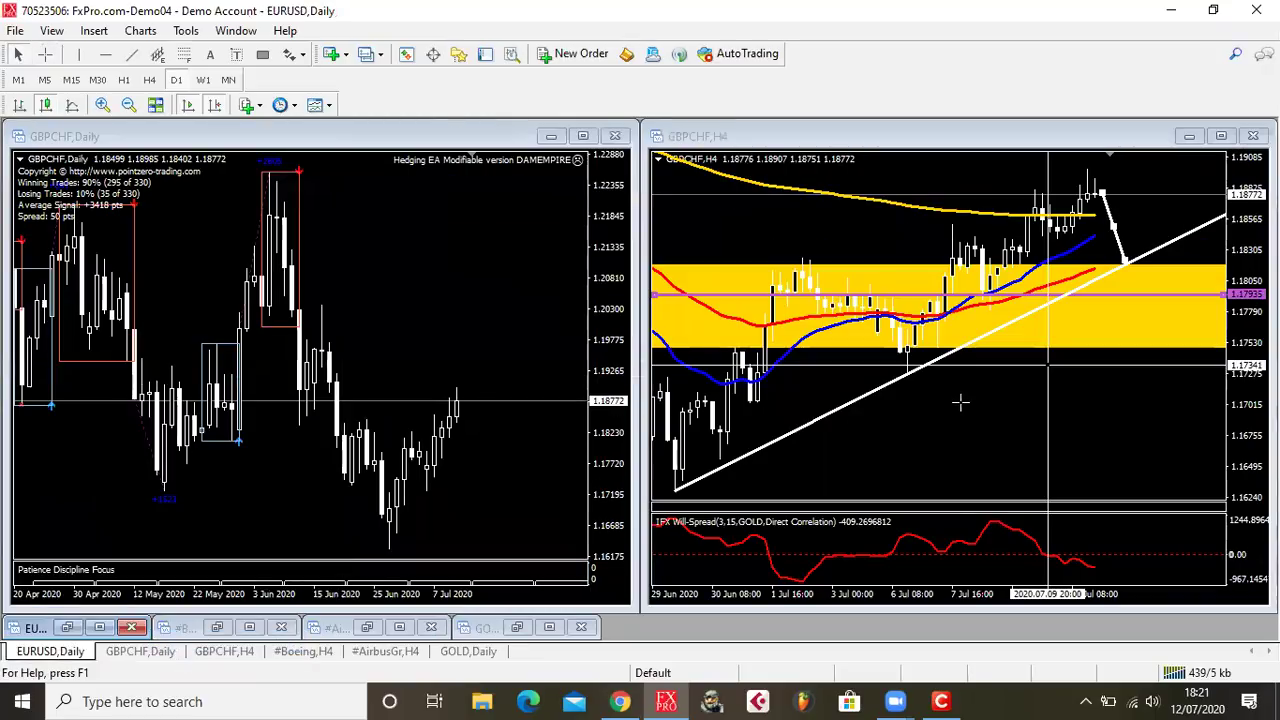
Change the GBPCHF daily chart to the M15 timeframe
{"action": "left_click", "coordinate": [1015, 403]}
{"action": "left_click", "coordinate": [432, 262]}
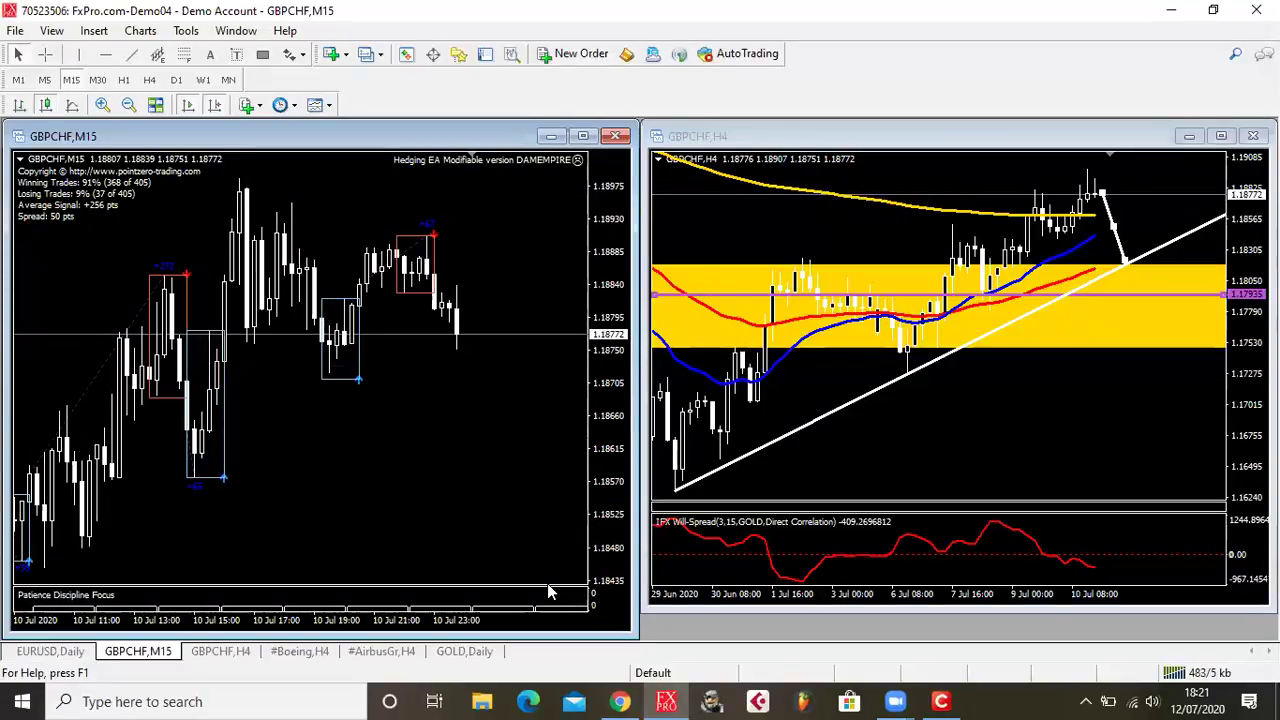
Turn on full-screen mode and retile the GBPCHF M15 and H4 charts to fill the workspace
{"action": "left_click", "coordinate": [946, 362]}
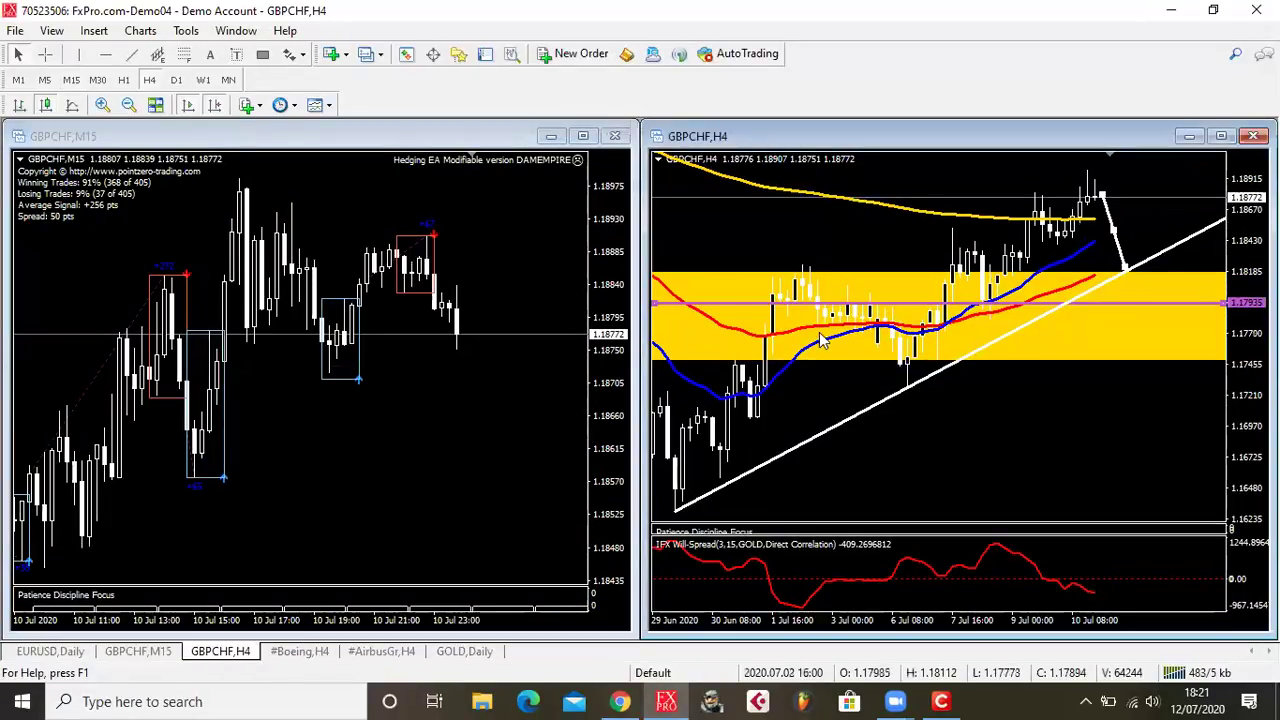
{"action": "key", "text": "F11"}
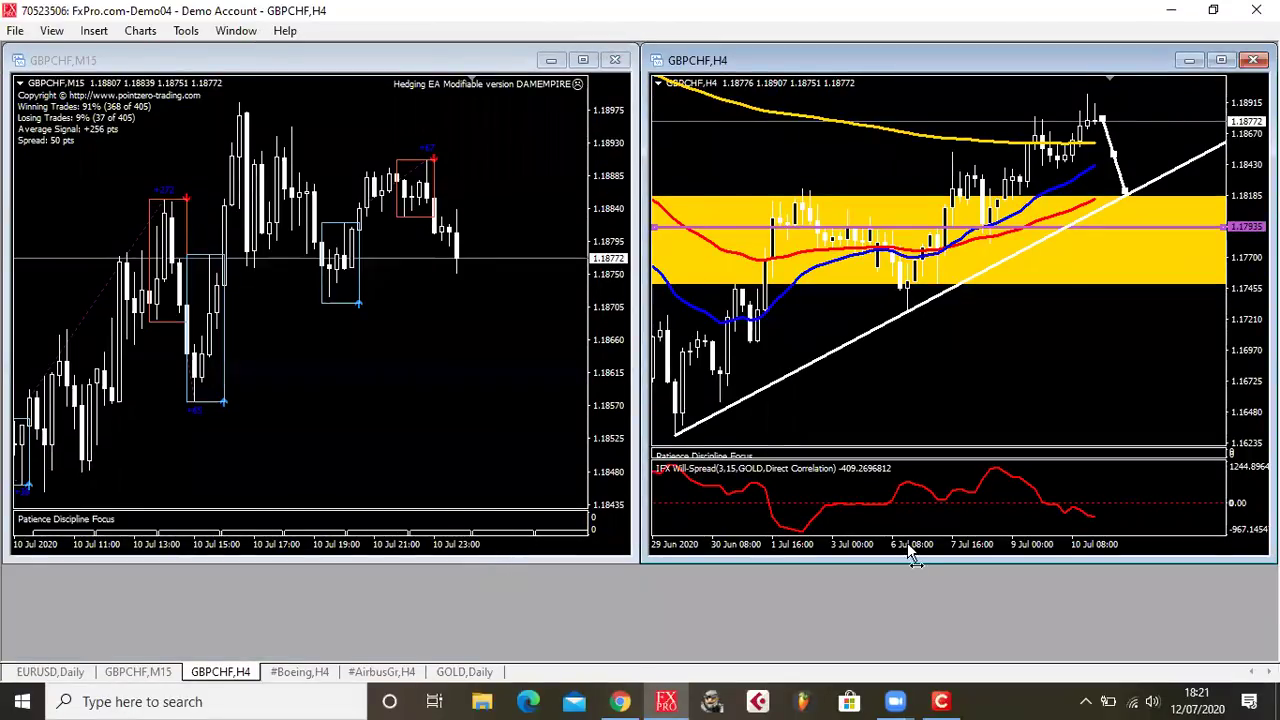
{"action": "key", "text": "alt+r"}
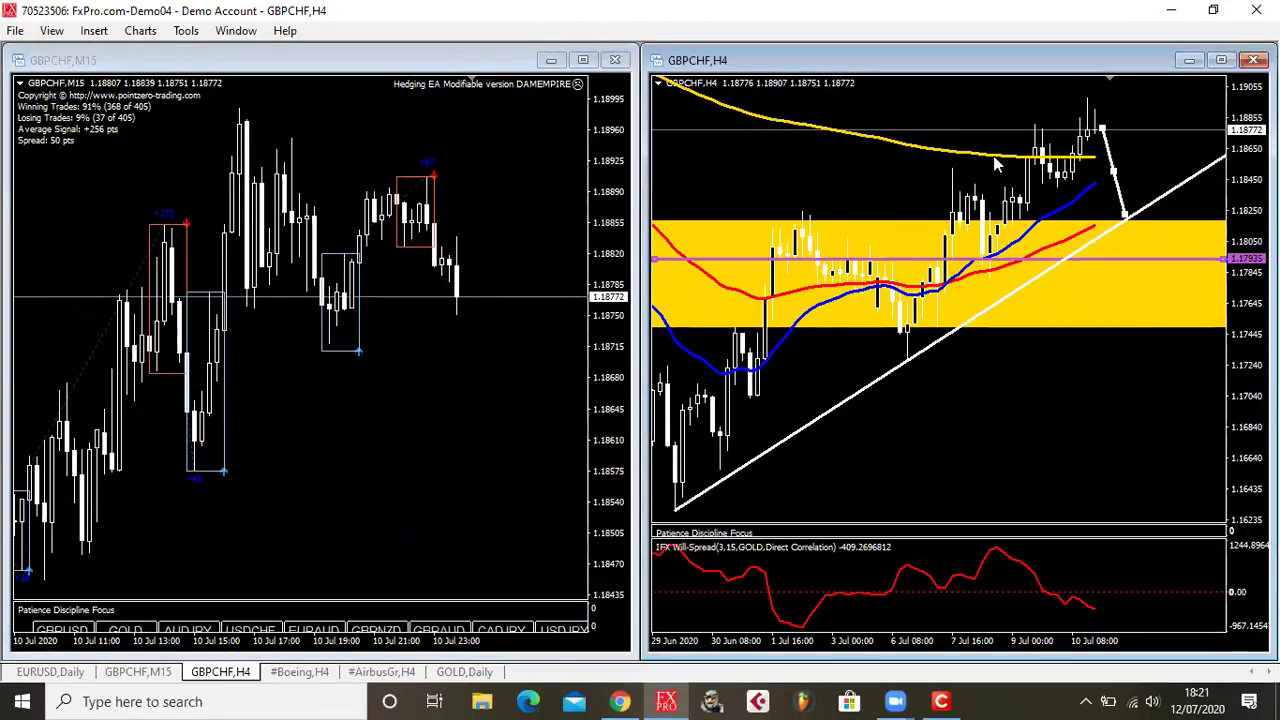
Inspect the H4 trendline retest point and the latest blue-arrow signal on the M15 chart with the crosshair
{"action": "middle_click", "coordinate": [1080, 128]}
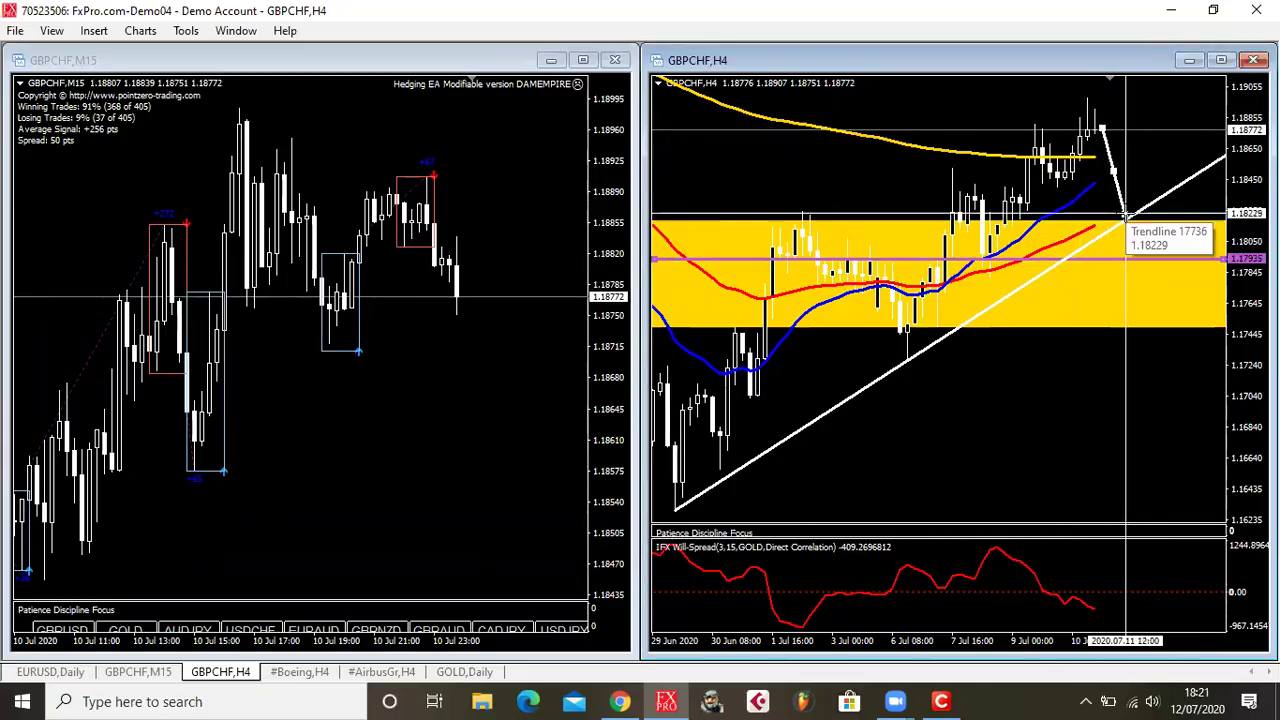
{"action": "left_click", "coordinate": [491, 288]}
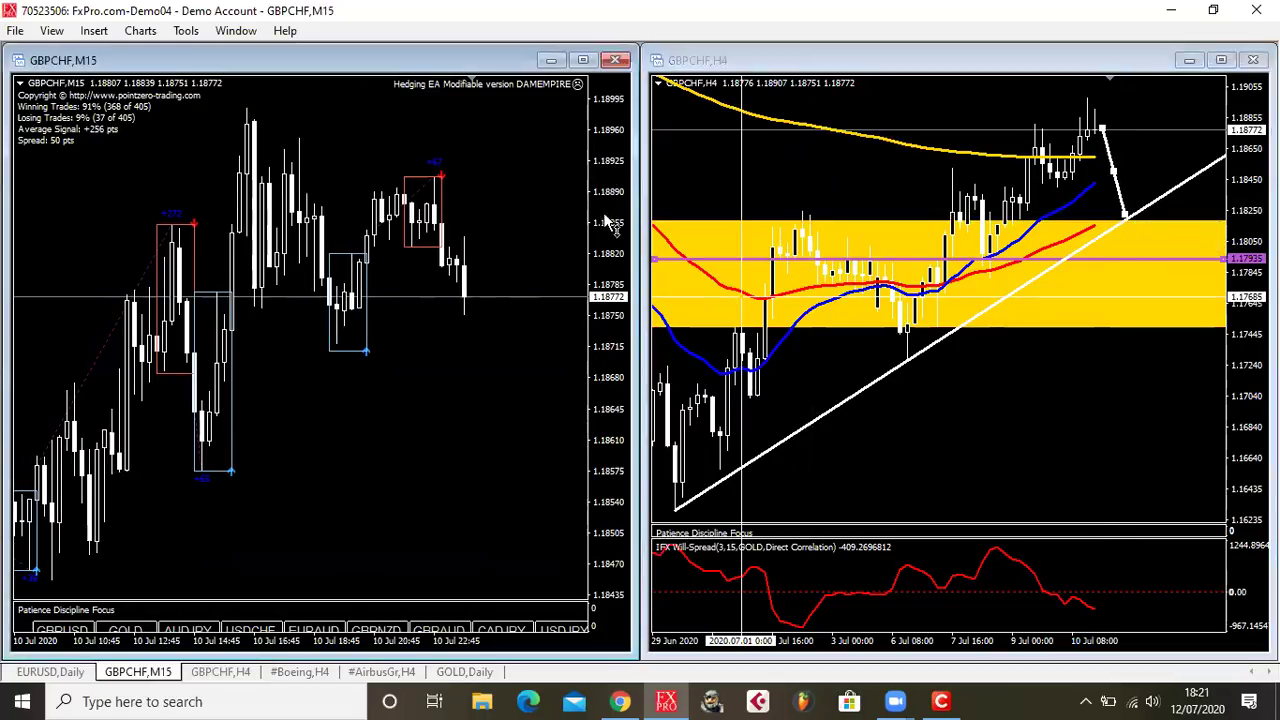
{"action": "left_click_drag", "start_coordinate": [607, 222], "coordinate": [380, 382]}
{"action": "middle_click", "coordinate": [388, 349]}
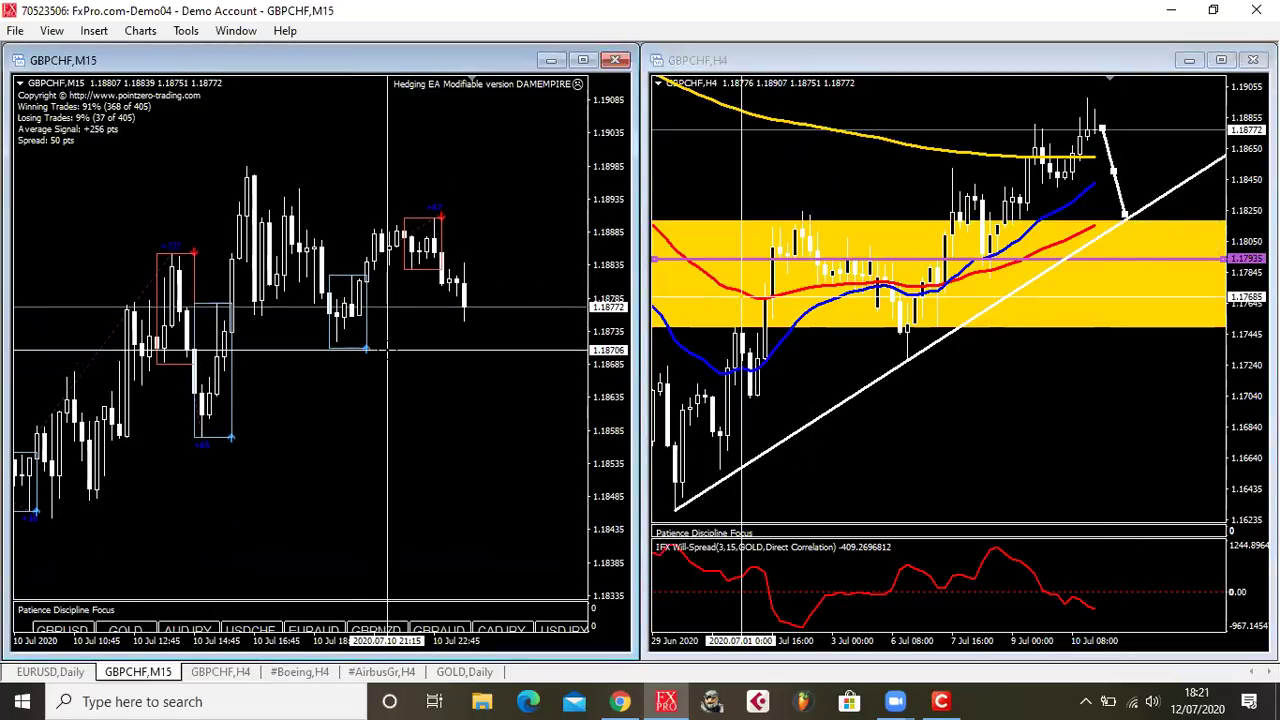
{"action": "left_click_drag", "start_coordinate": [388, 349], "coordinate": [362, 350]}
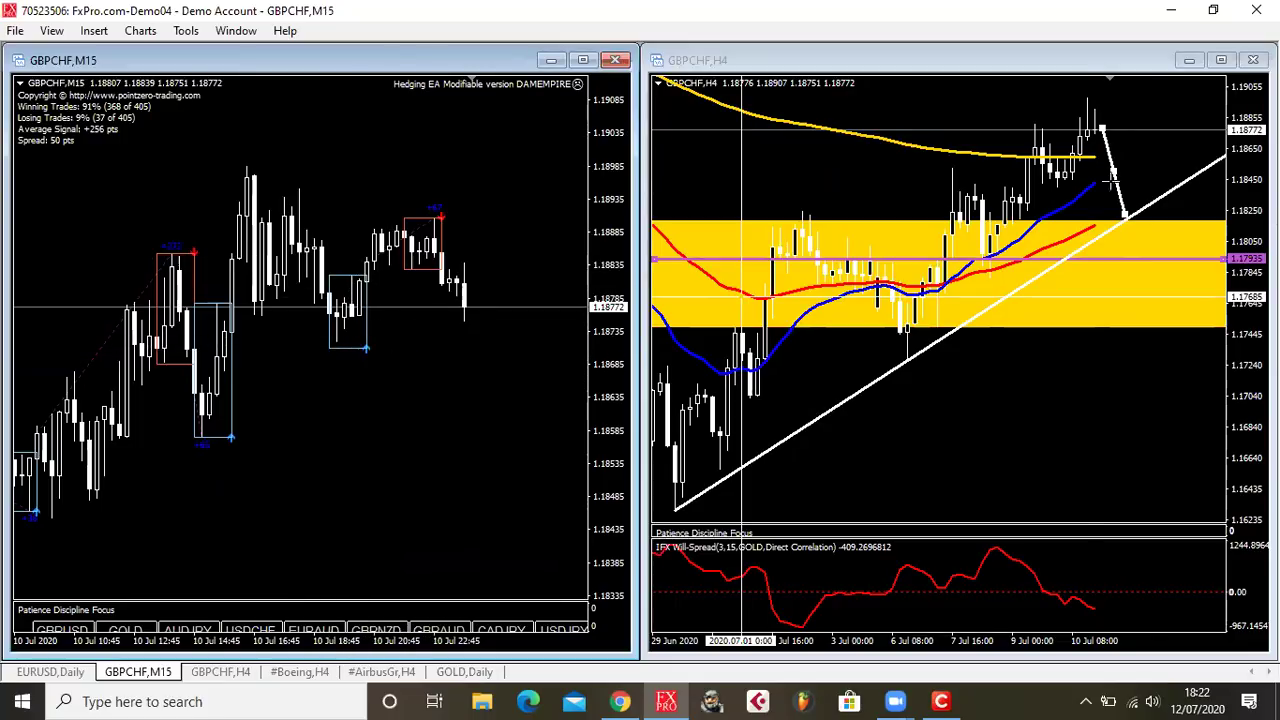
Compare the end of the drawn H4 pullback with the candles inside the latest blue signal box on M15
{"action": "middle_click", "coordinate": [1129, 218]}
{"action": "mouse_move", "coordinate": [1125, 218]}
{"action": "left_mouse_down"}
{"action": "mouse_move", "coordinate": [1133, 199]}
{"action": "mouse_move", "coordinate": [1127, 222]}
{"action": "left_mouse_up"}
{"action": "middle_click", "coordinate": [1095, 226]}
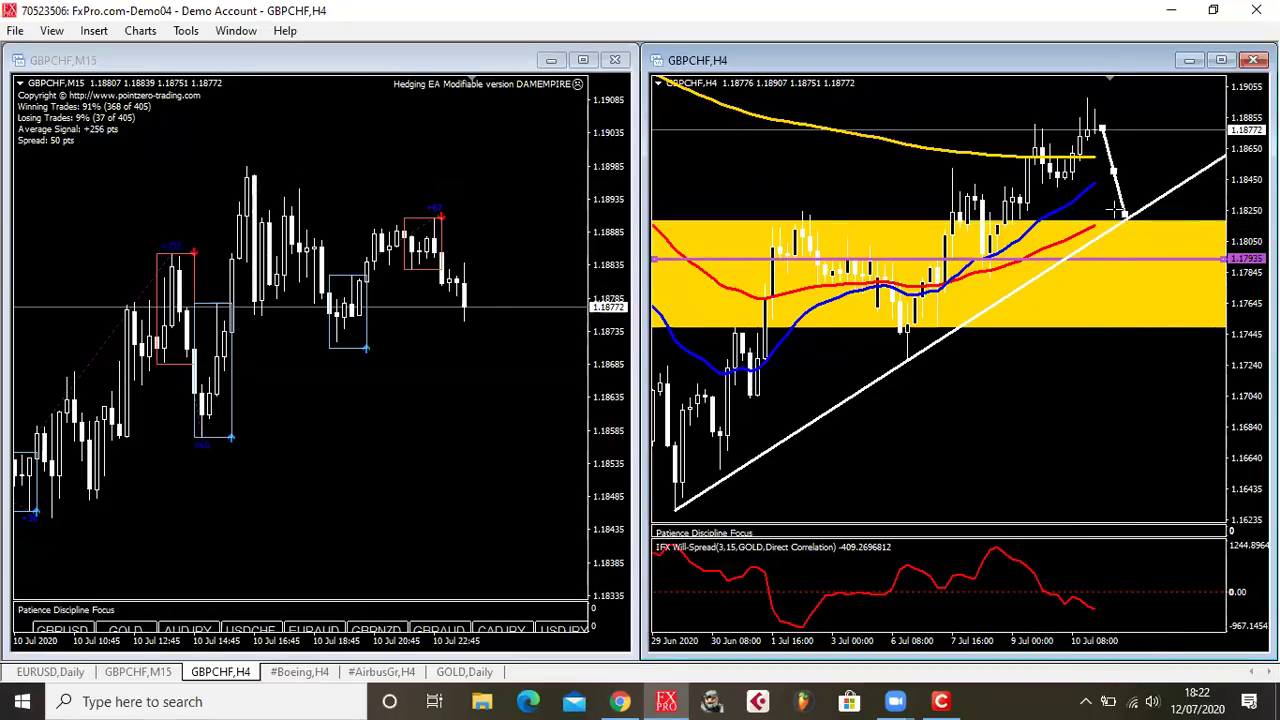
{"action": "left_click", "coordinate": [440, 300]}
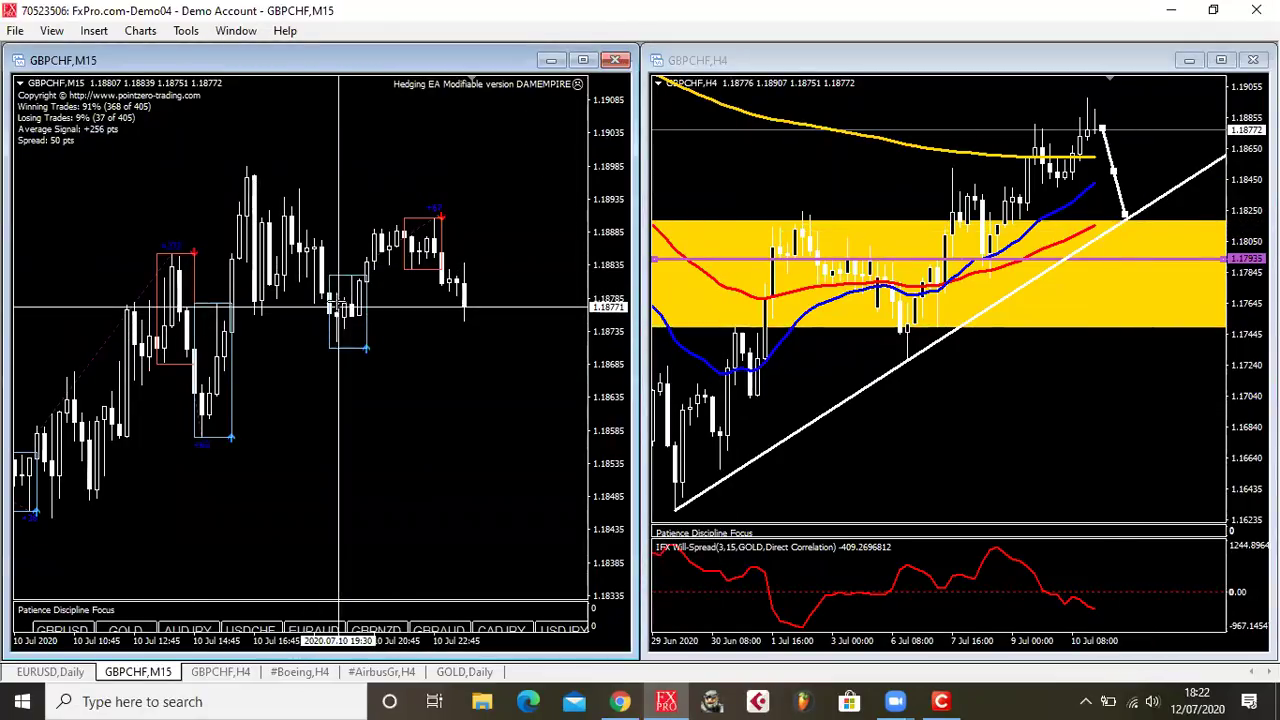
{"action": "left_click_drag", "start_coordinate": [336, 293], "coordinate": [466, 154]}
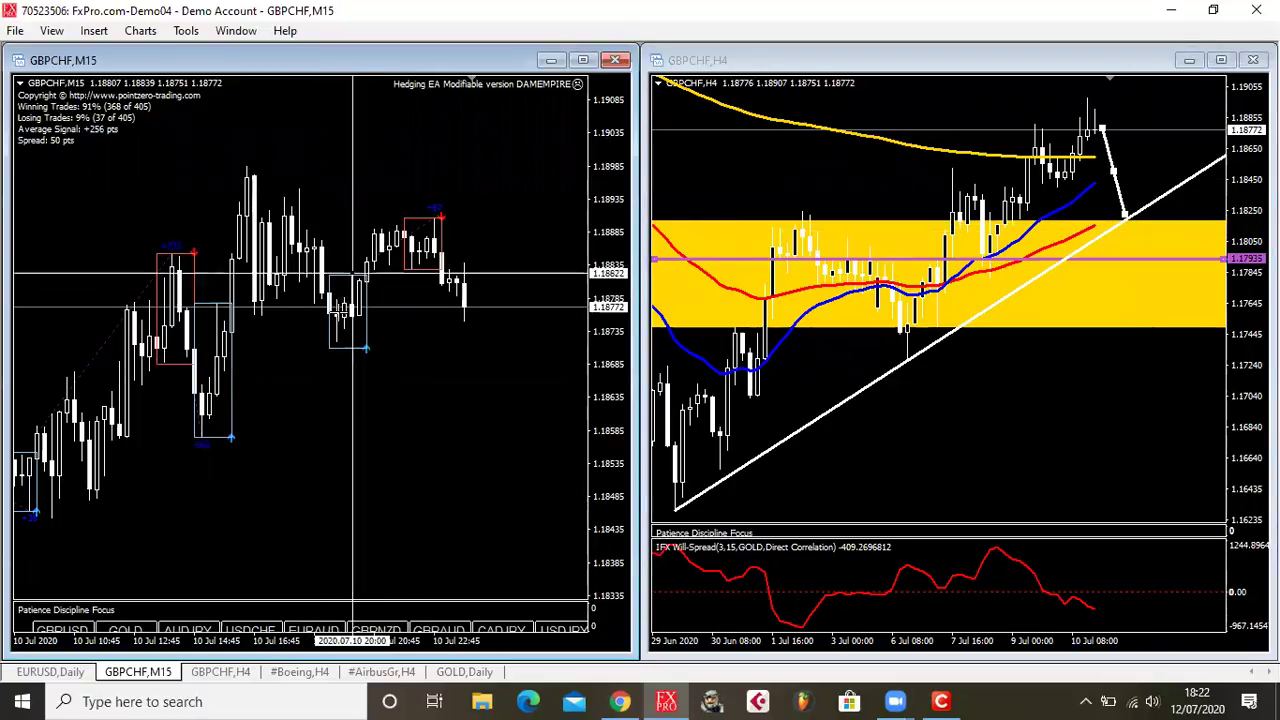
Change the GBPCHF M15 chart to the M5 timeframe
{"action": "right_click", "coordinate": [390, 368]}
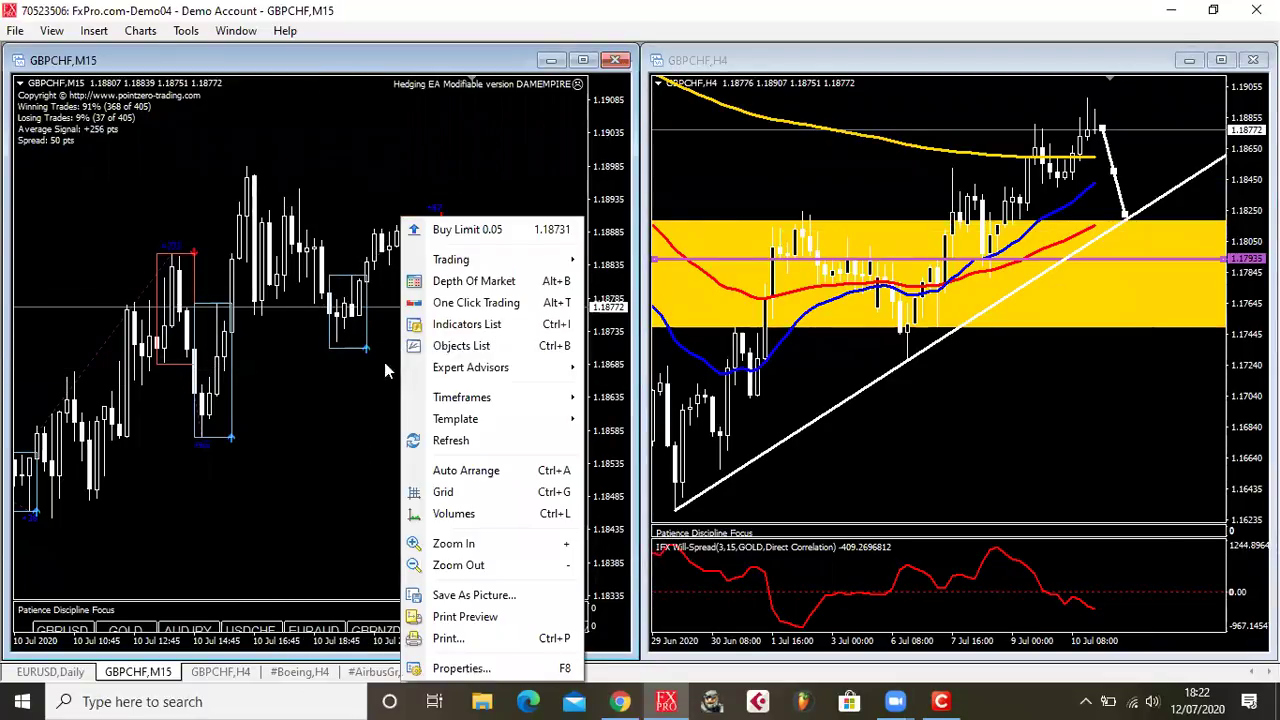
{"action": "left_click", "coordinate": [1120, 218]}
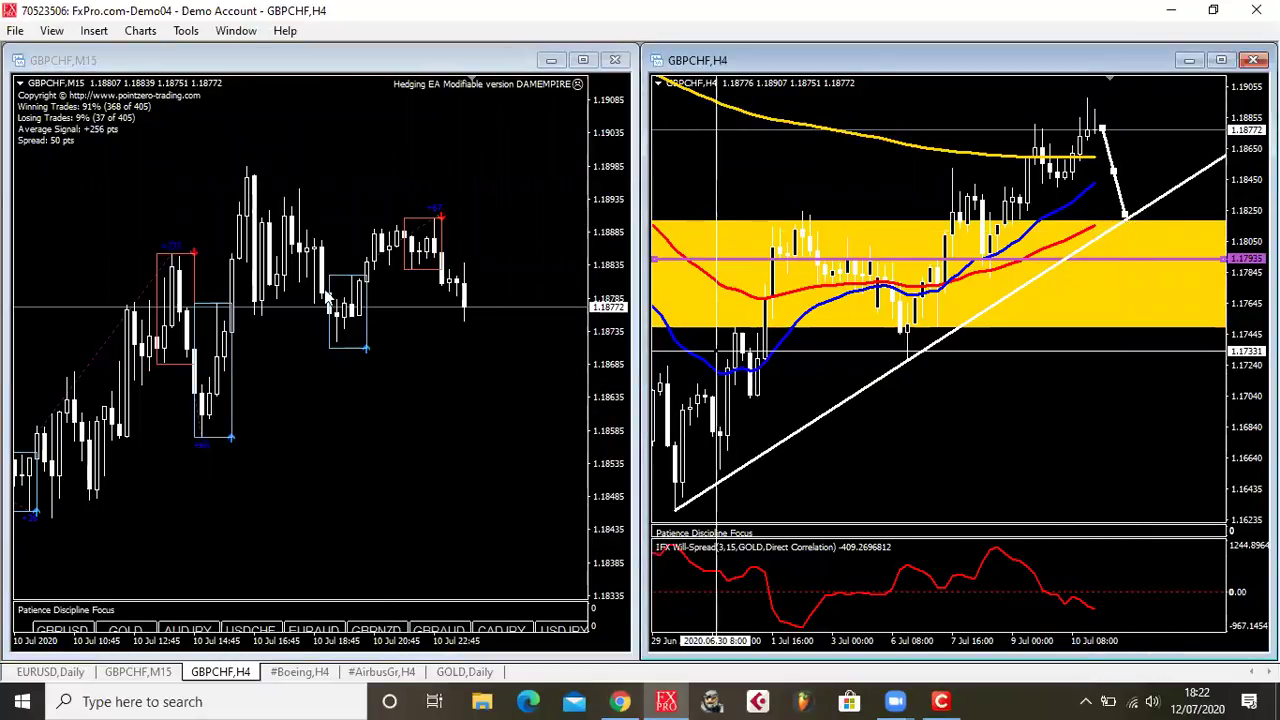
{"action": "right_click", "coordinate": [395, 376]}
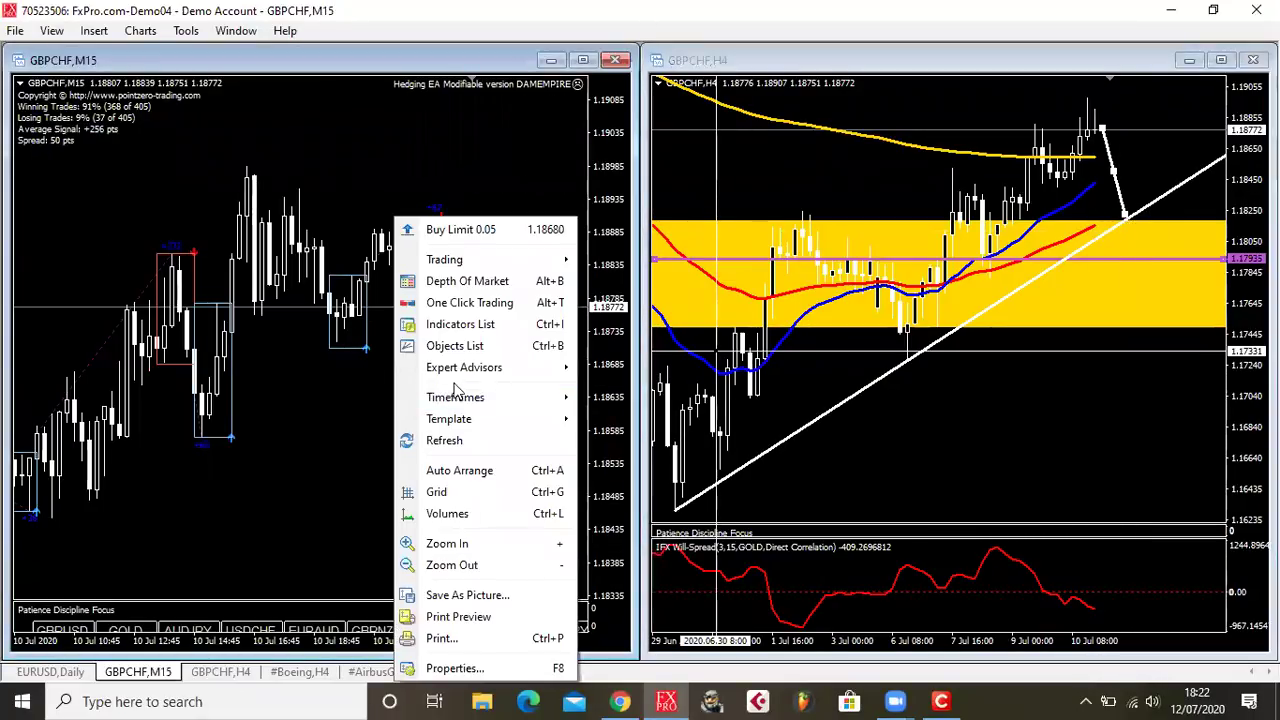
{"action": "mouse_move", "coordinate": [455, 397]}
{"action": "key", "text": "Escape"}
{"action": "key", "text": "Escape"}
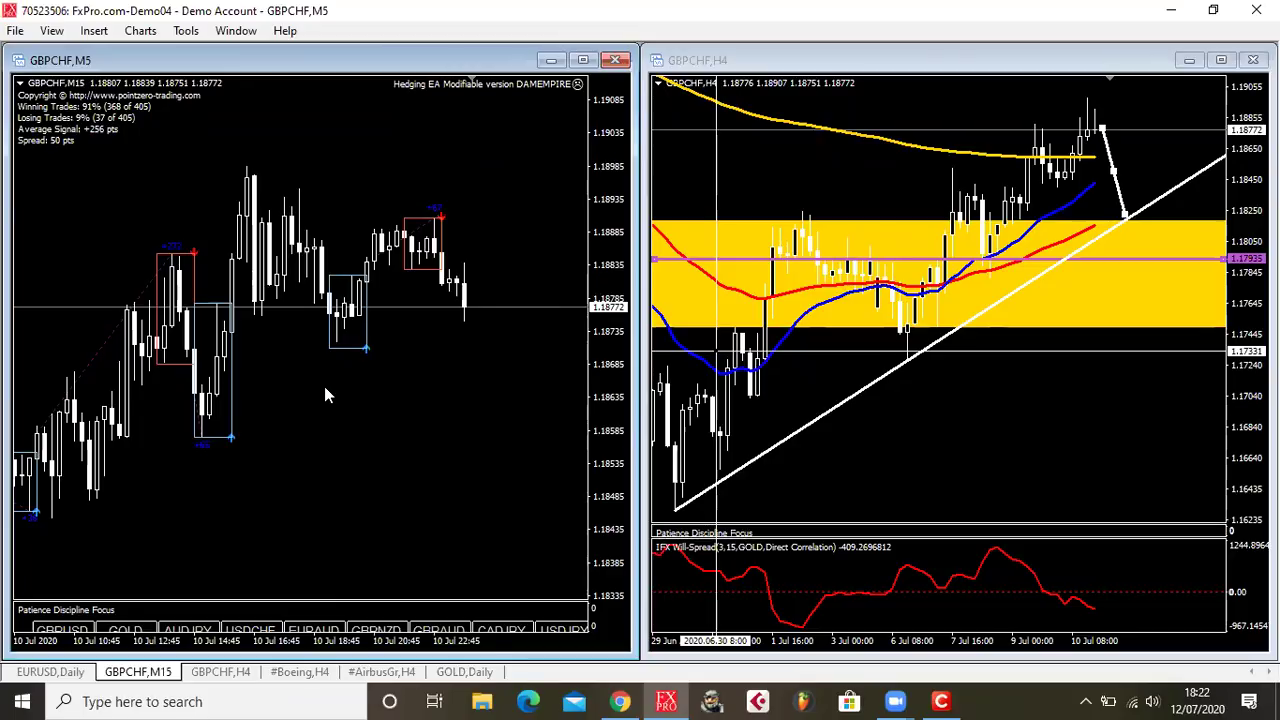
Examine the earlier red and blue signal boxes on the GBPCHF M5 chart, back to the blue arrow around 10 Jul 15:05
{"action": "mouse_move", "coordinate": [339, 387]}
{"action": "left_mouse_down"}
{"action": "mouse_move", "coordinate": [378, 390]}
{"action": "mouse_move", "coordinate": [363, 392]}
{"action": "left_mouse_up"}
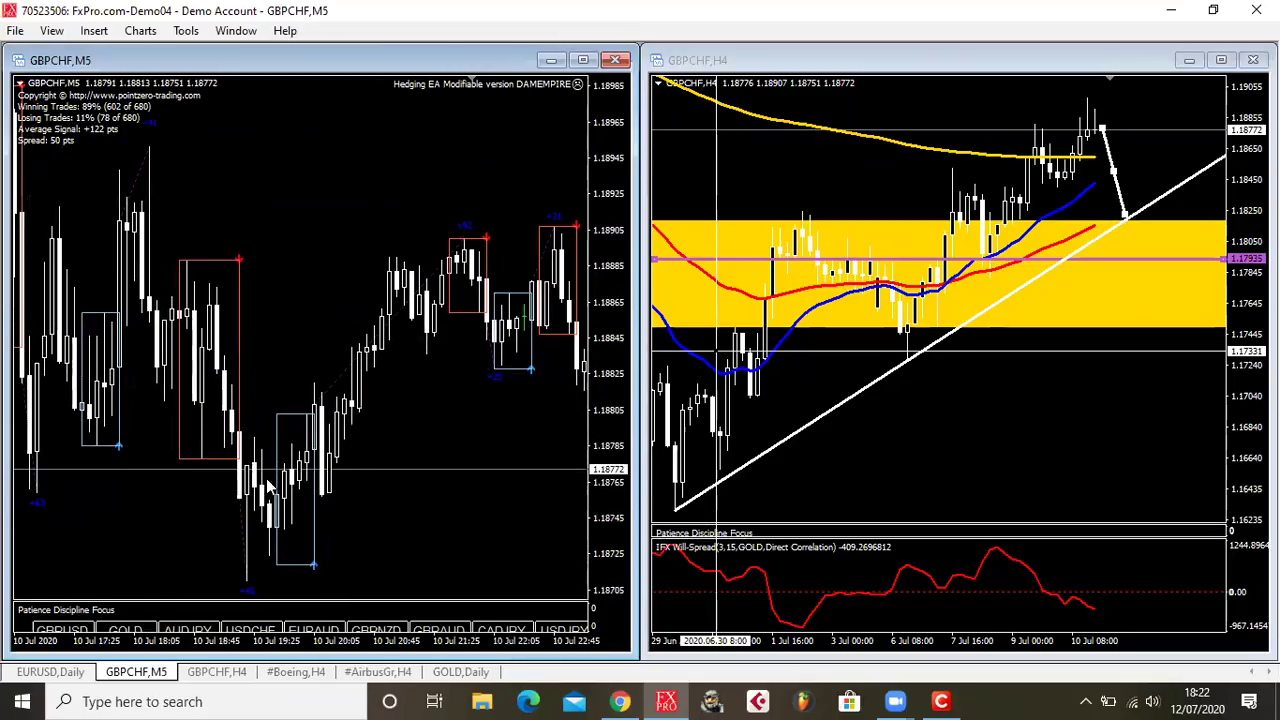
{"action": "left_click_drag", "start_coordinate": [613, 245], "coordinate": [334, 250]}
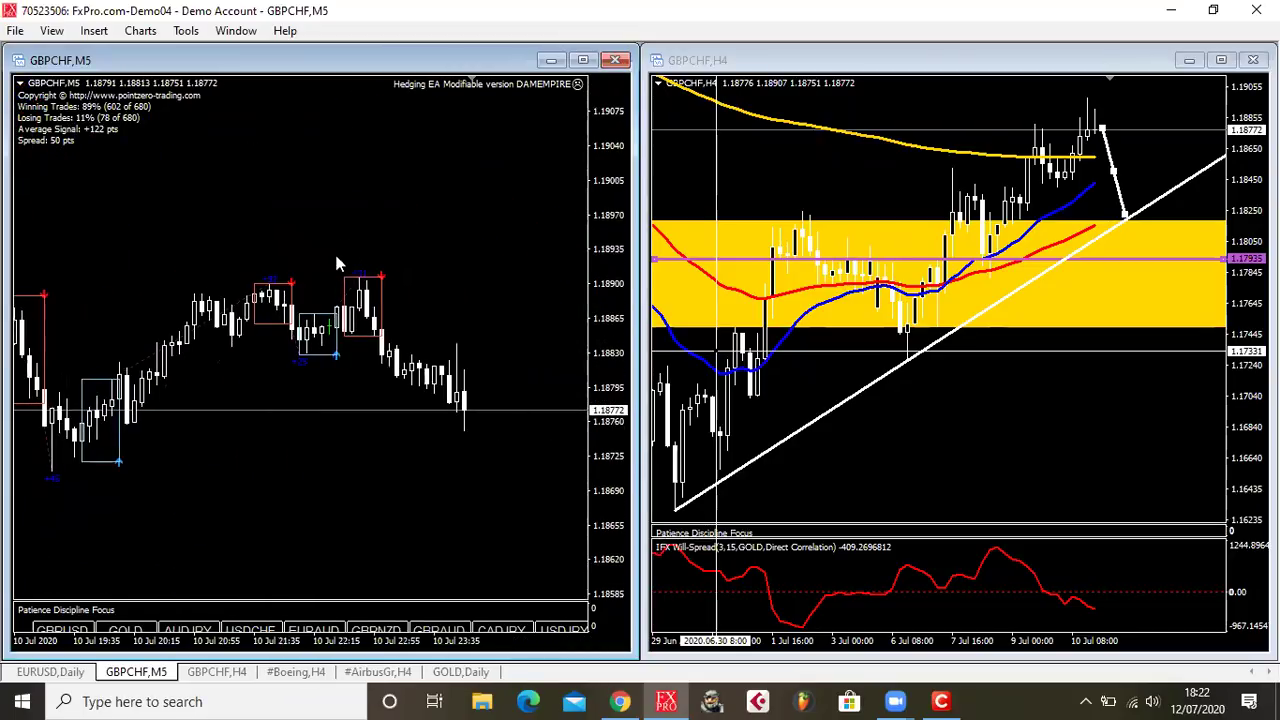
{"action": "left_click_drag", "start_coordinate": [154, 342], "coordinate": [225, 333]}
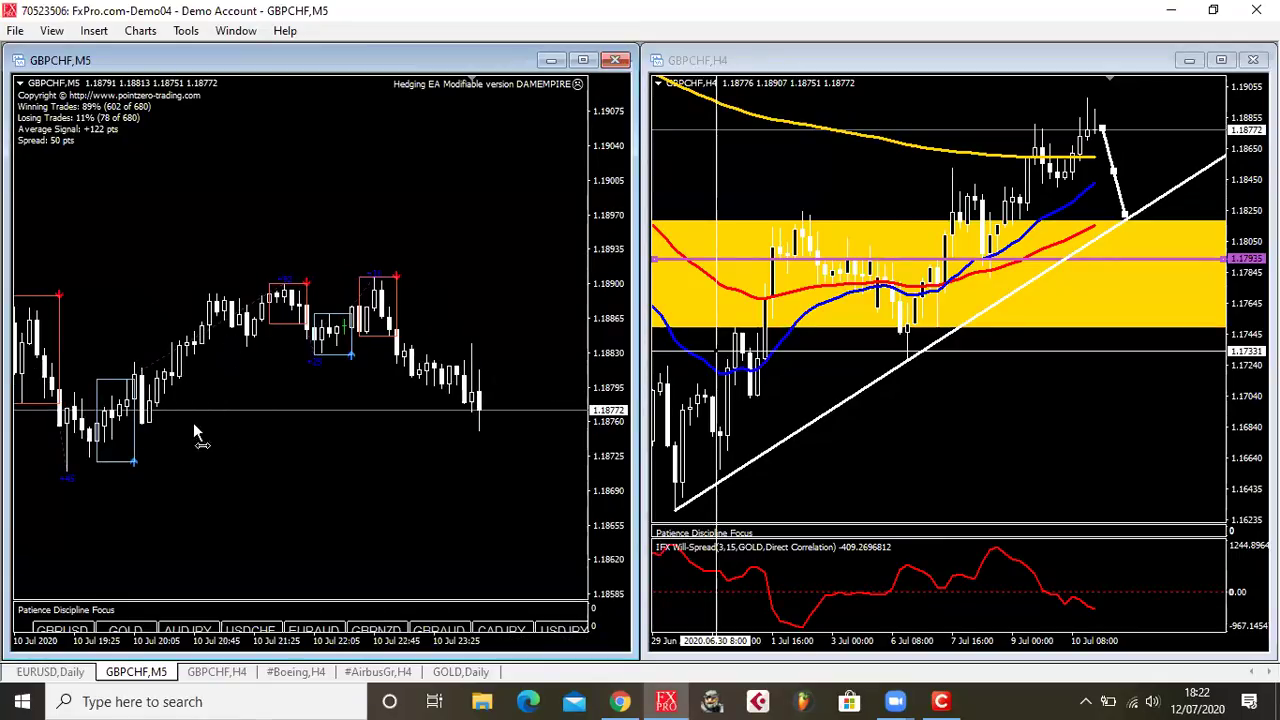
{"action": "left_click_drag", "start_coordinate": [195, 432], "coordinate": [320, 403]}
{"action": "left_click_drag", "start_coordinate": [435, 345], "coordinate": [485, 348]}
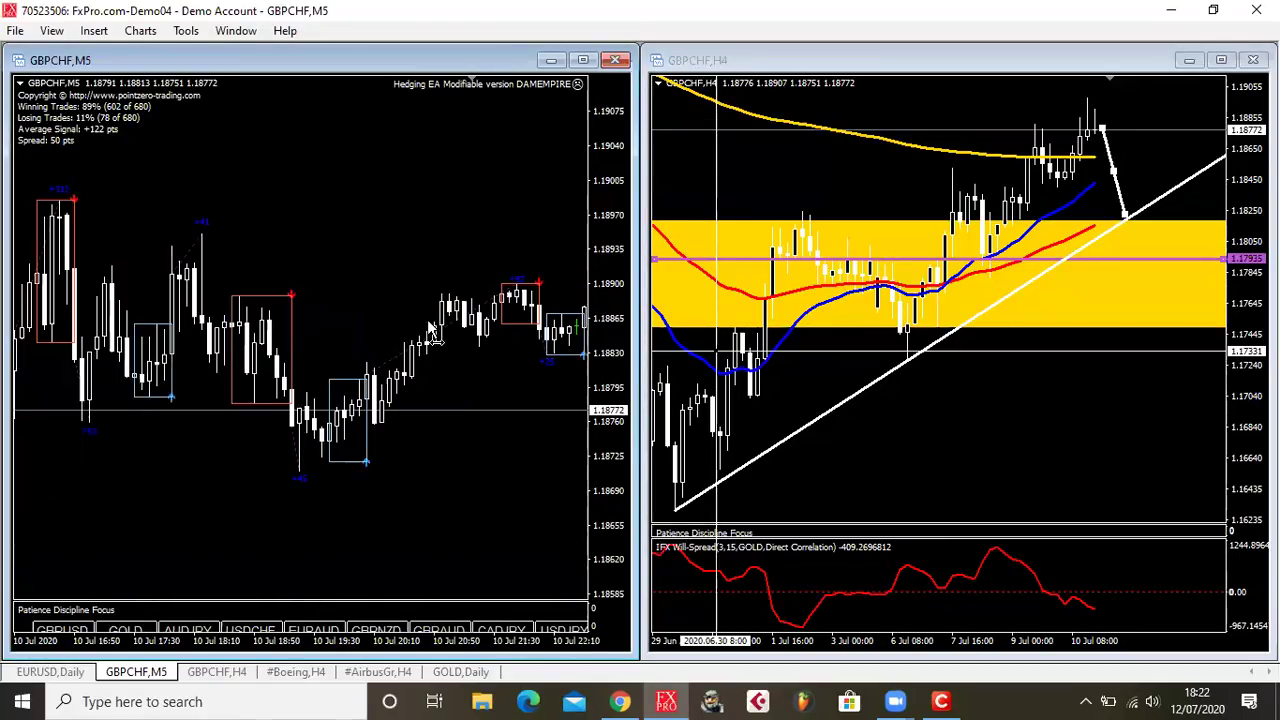
{"action": "left_click_drag", "start_coordinate": [250, 400], "coordinate": [281, 410]}
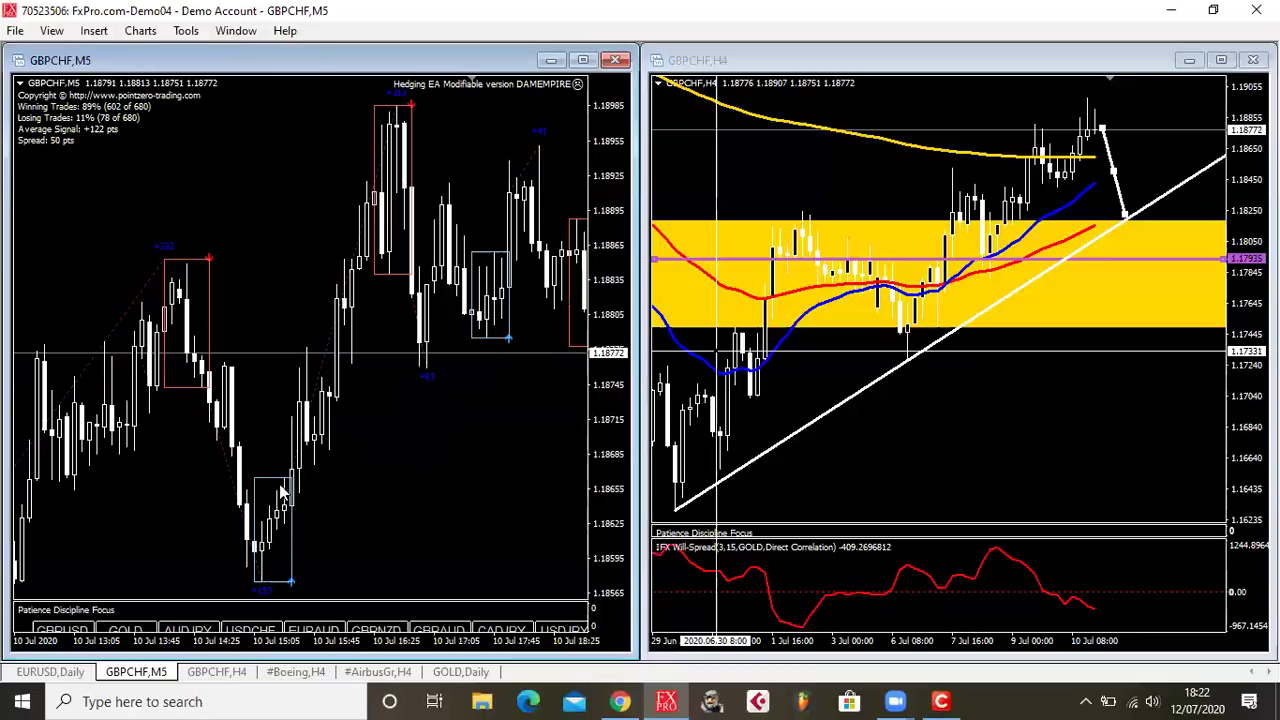
{"action": "middle_click", "coordinate": [240, 453]}
Compare the latest GBPCHF M5 candles with the blue signal box around 10 Jul 19:35 and the earlier swings before it
{"action": "left_click_drag", "start_coordinate": [458, 445], "coordinate": [261, 421]}
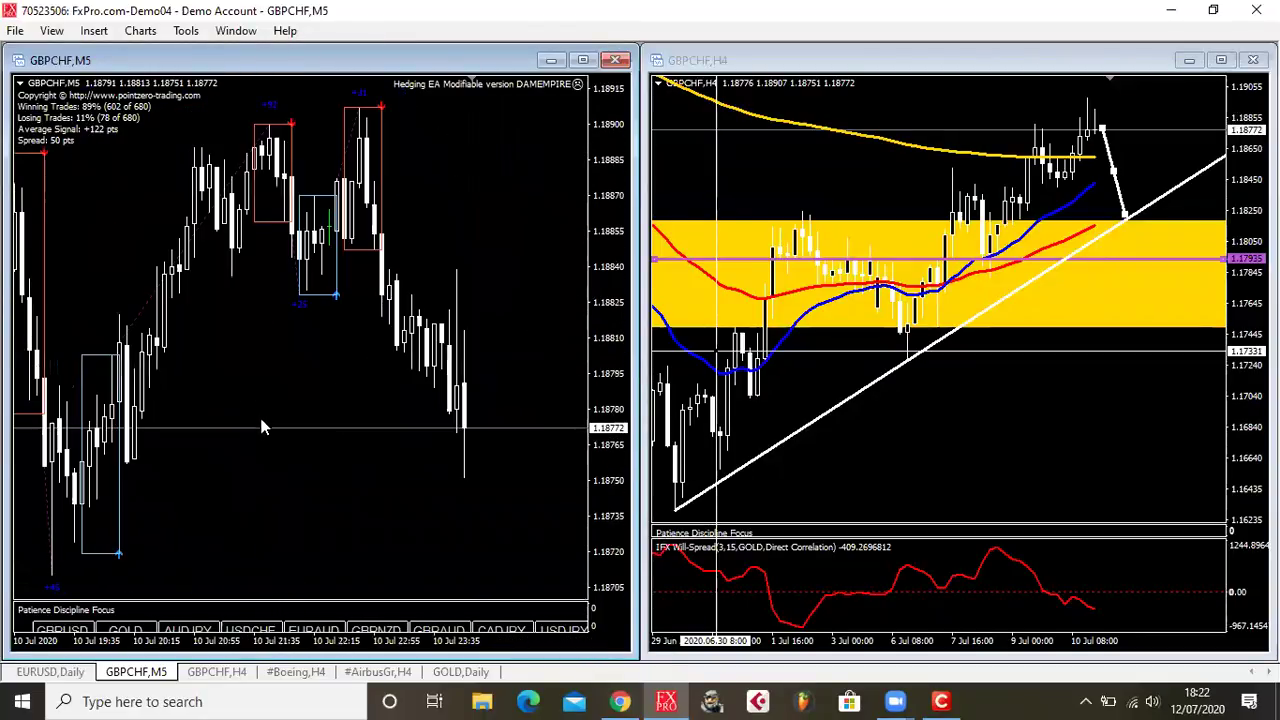
{"action": "middle_click", "coordinate": [135, 460]}
{"action": "left_click_drag", "start_coordinate": [620, 195], "coordinate": [623, 232]}
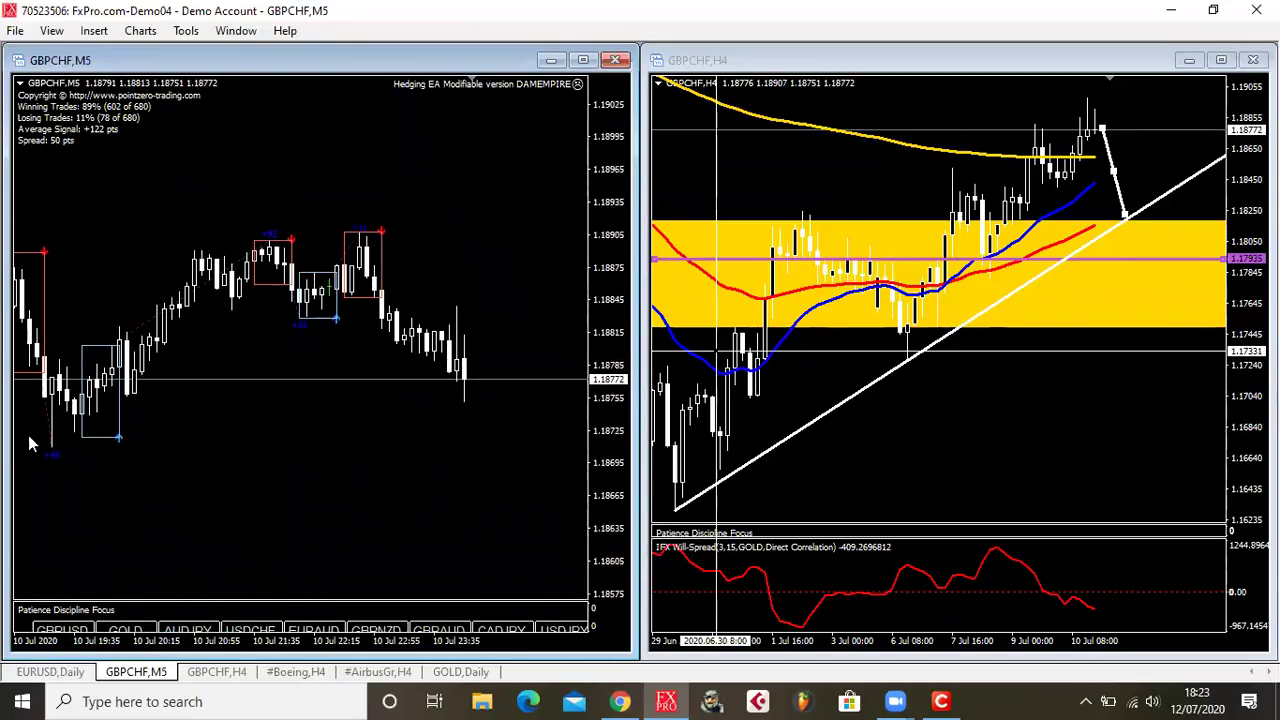
{"action": "scroll", "coordinate": [90, 420], "scroll_direction": "up", "scroll_amount": 5}
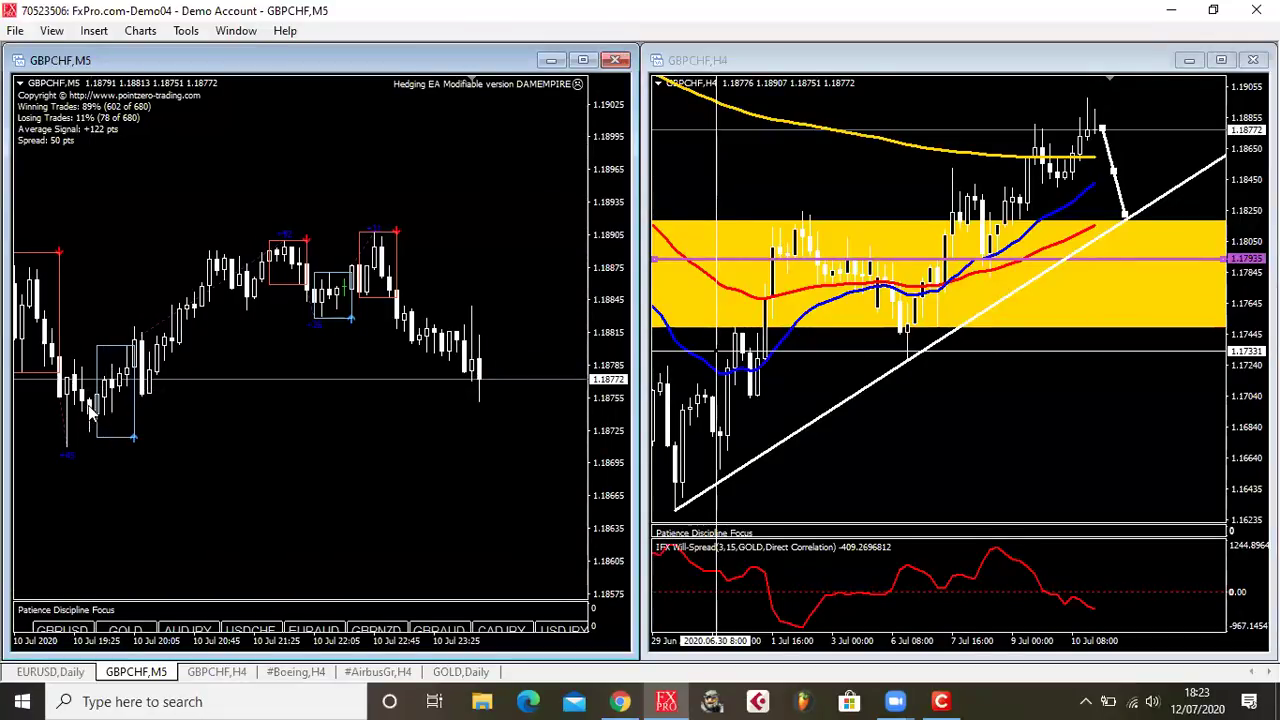
{"action": "scroll", "coordinate": [240, 474], "scroll_direction": "up", "scroll_amount": 2}
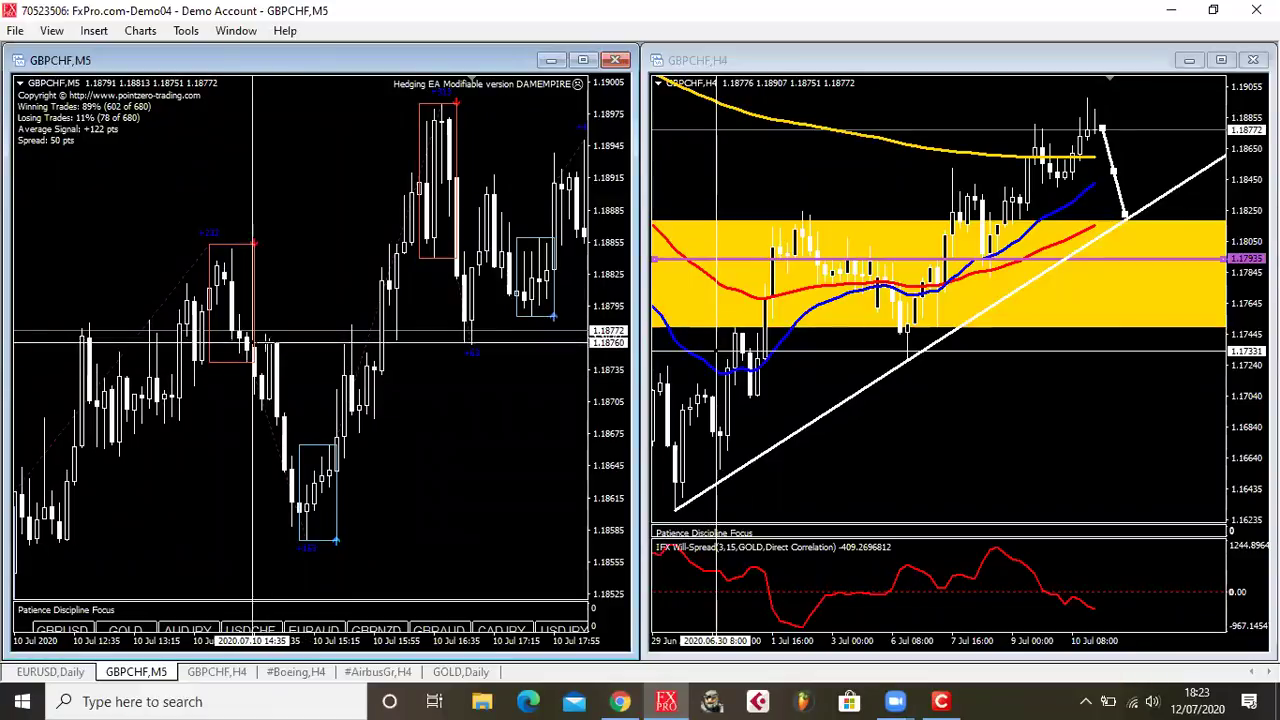
Return to the newest GBPCHF M5 candles and compress the price scale to view the last signals with space around them
{"action": "left_click_drag", "start_coordinate": [474, 433], "coordinate": [348, 433]}
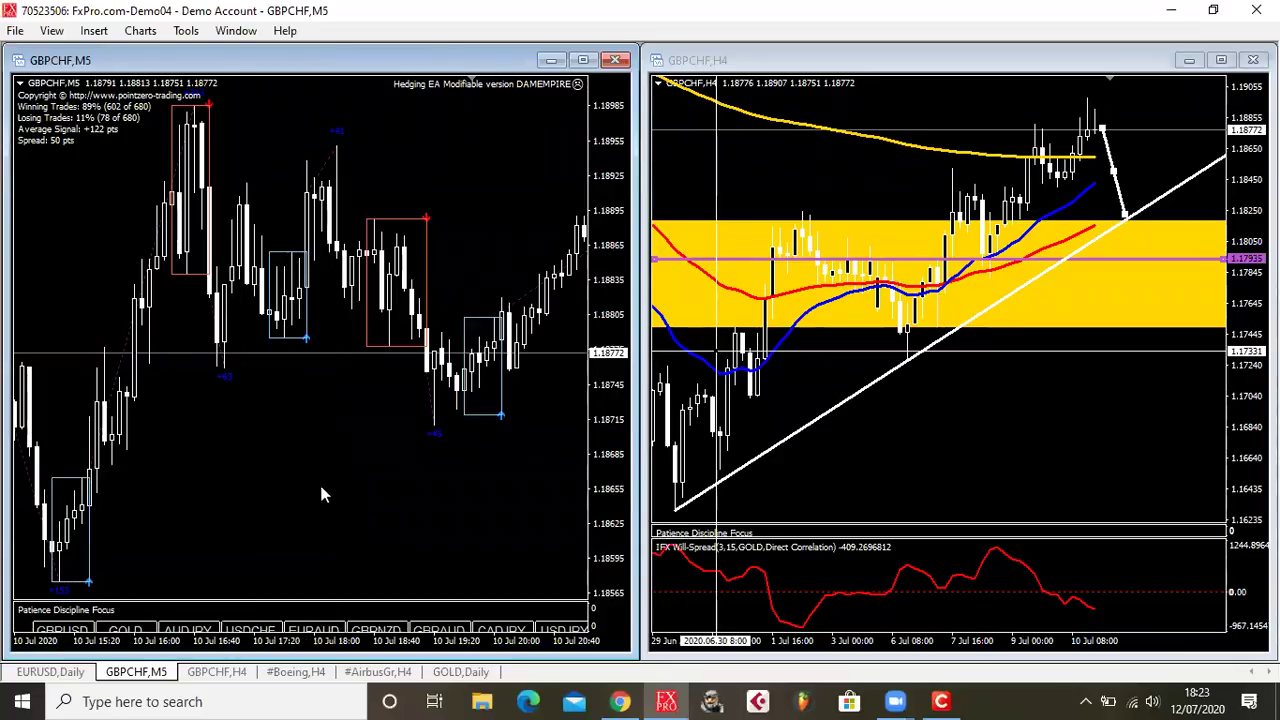
{"action": "scroll", "coordinate": [266, 476], "scroll_direction": "down", "scroll_amount": 3}
{"action": "left_click_drag", "start_coordinate": [429, 457], "coordinate": [139, 480]}
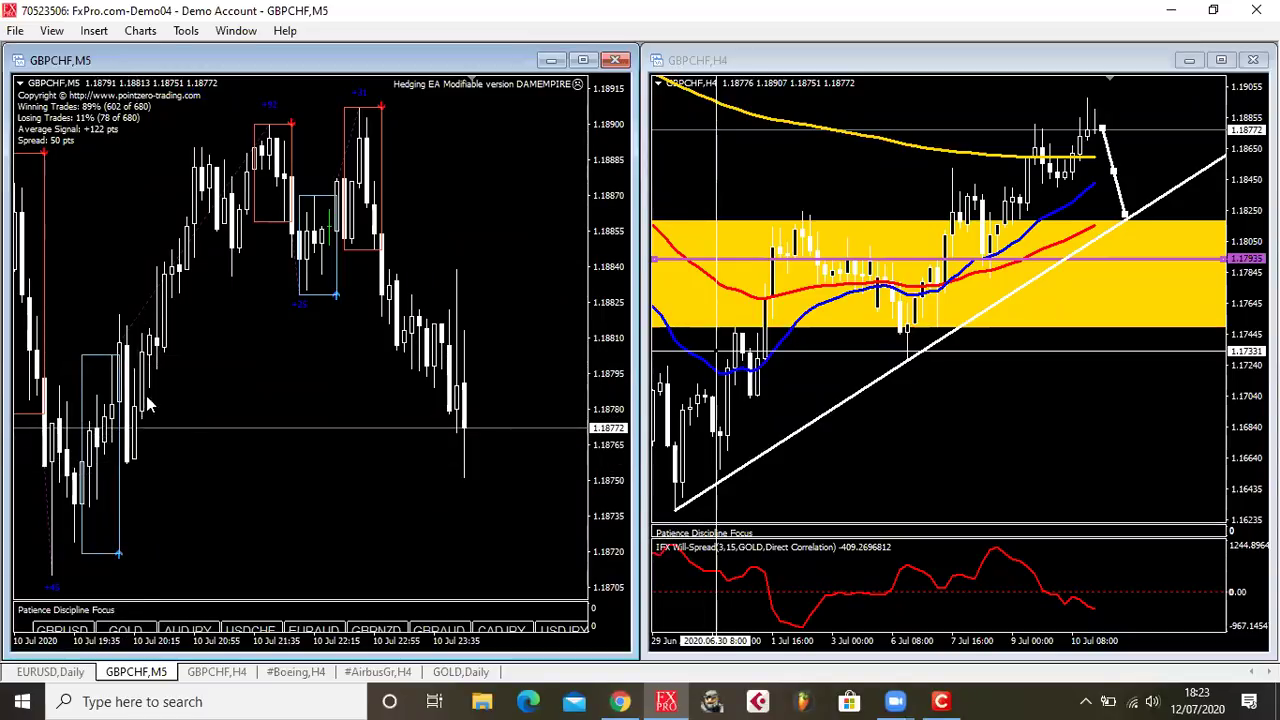
{"action": "left_click_drag", "start_coordinate": [148, 402], "coordinate": [327, 400]}
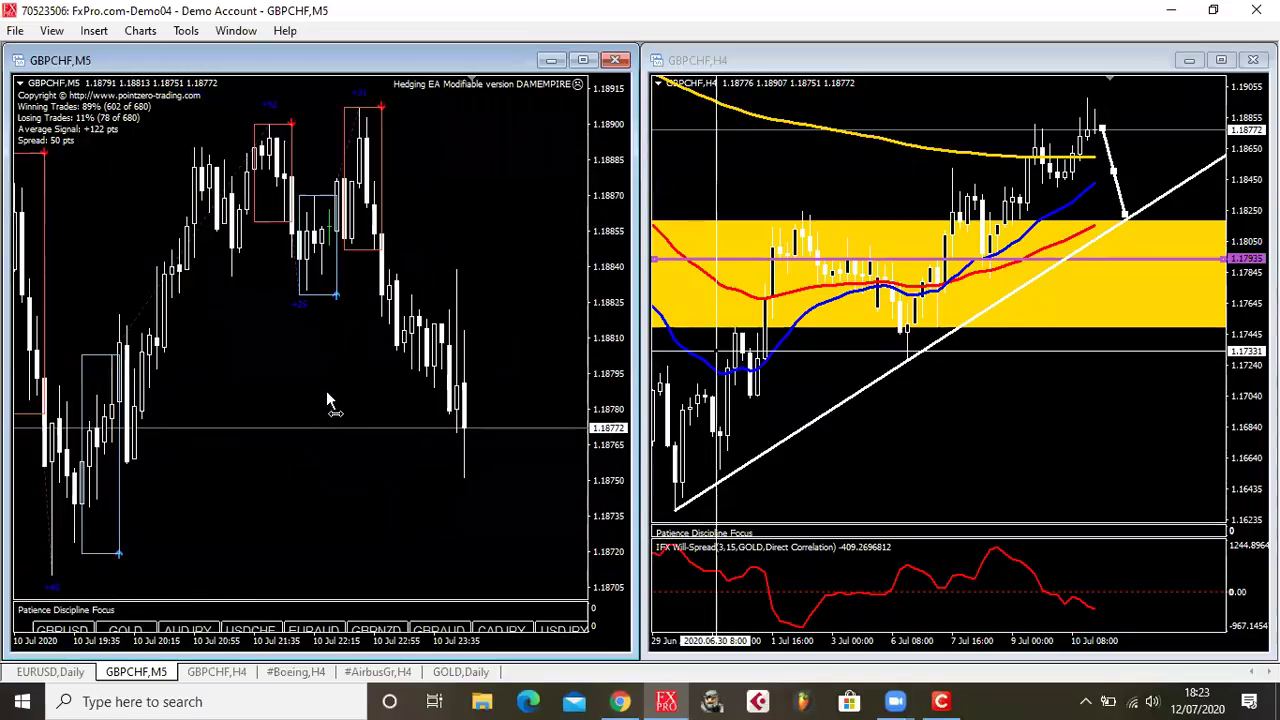
{"action": "left_click_drag", "start_coordinate": [606, 265], "coordinate": [174, 443]}
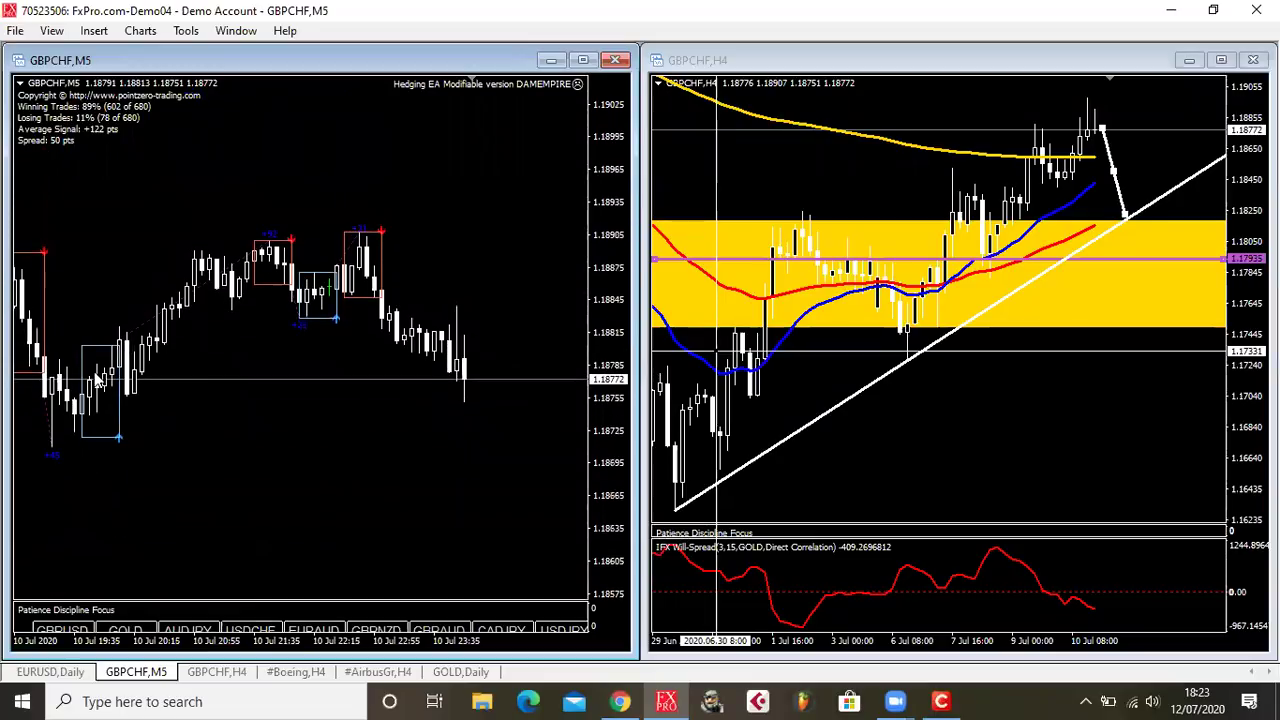
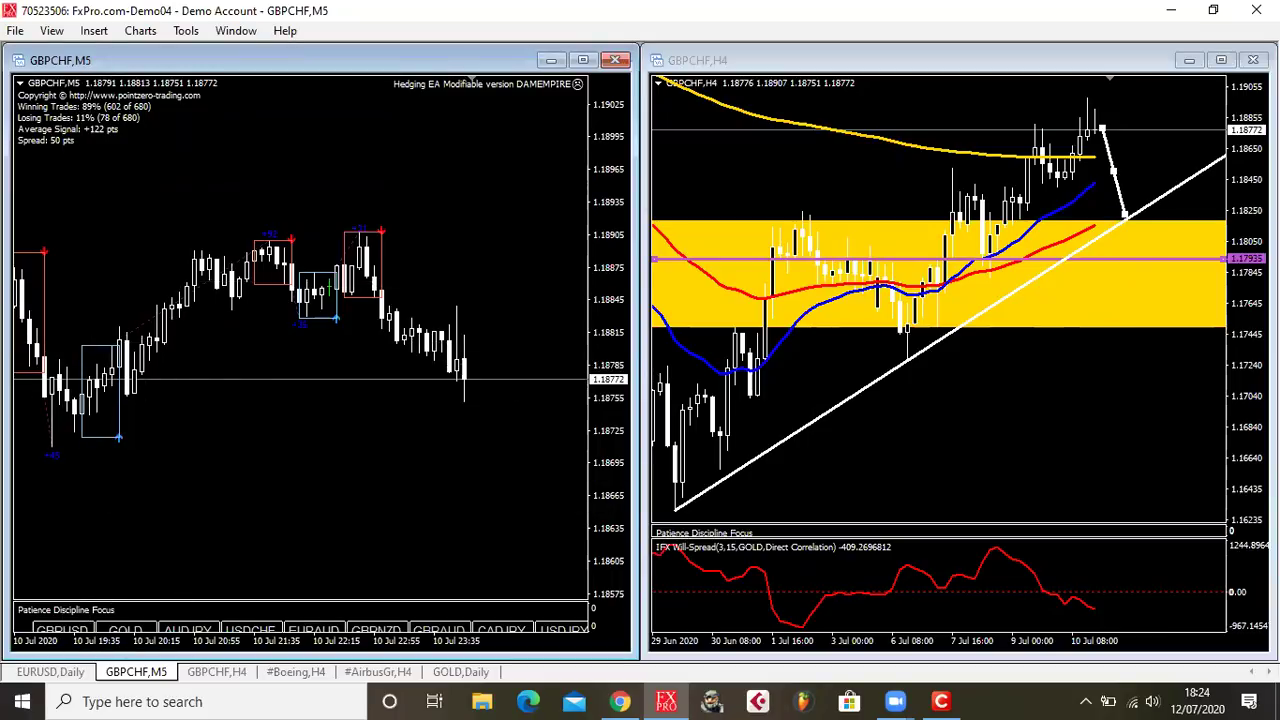
Trace the projected H4 pullback to the trendline and the bounce up from it with the crosshair on GBPCHF
{"action": "middle_click", "coordinate": [1112, 193]}
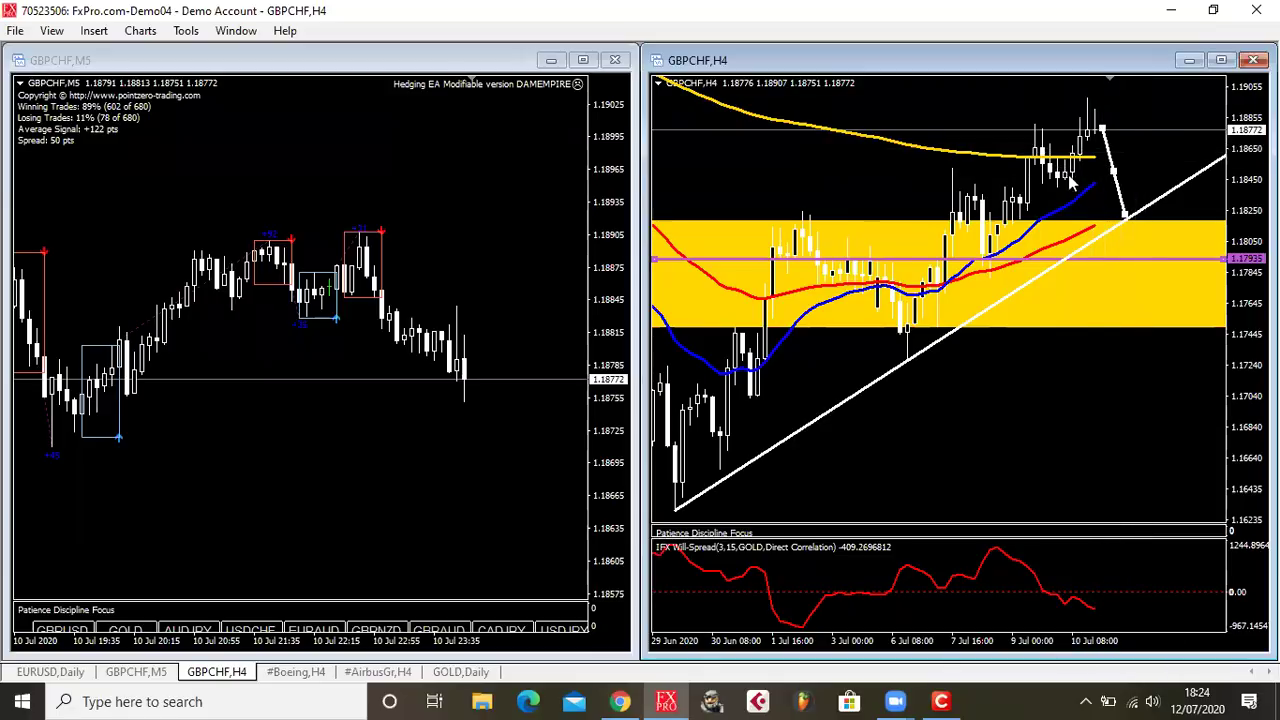
{"action": "left_click", "coordinate": [1106, 175]}
{"action": "middle_click", "coordinate": [1106, 175]}
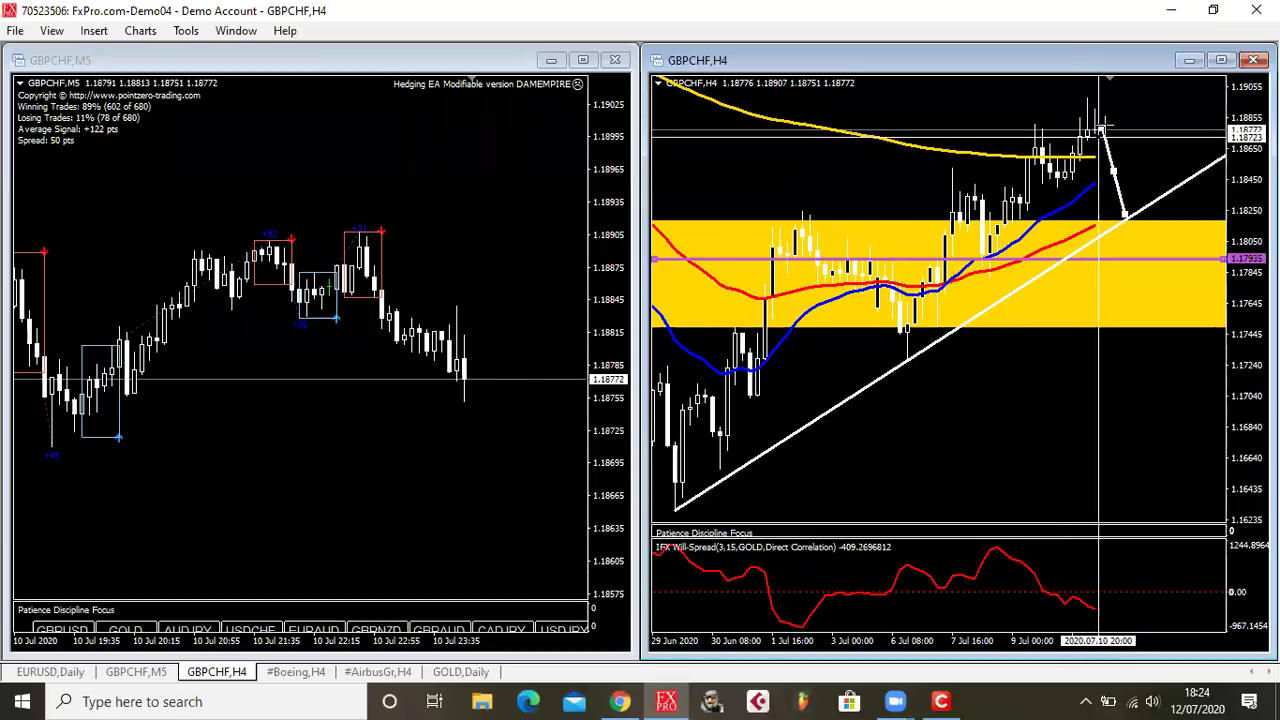
{"action": "left_click_drag", "start_coordinate": [1104, 130], "coordinate": [1118, 213]}
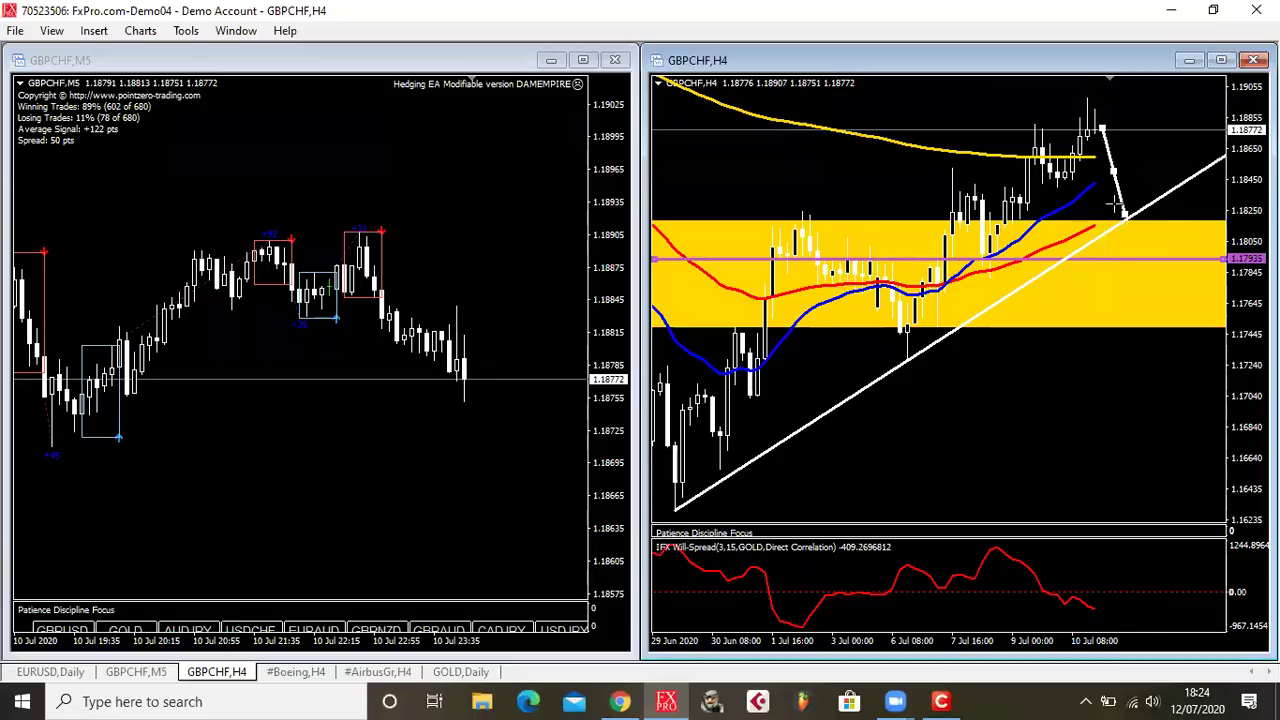
{"action": "left_click_drag", "start_coordinate": [1133, 210], "coordinate": [1178, 92]}
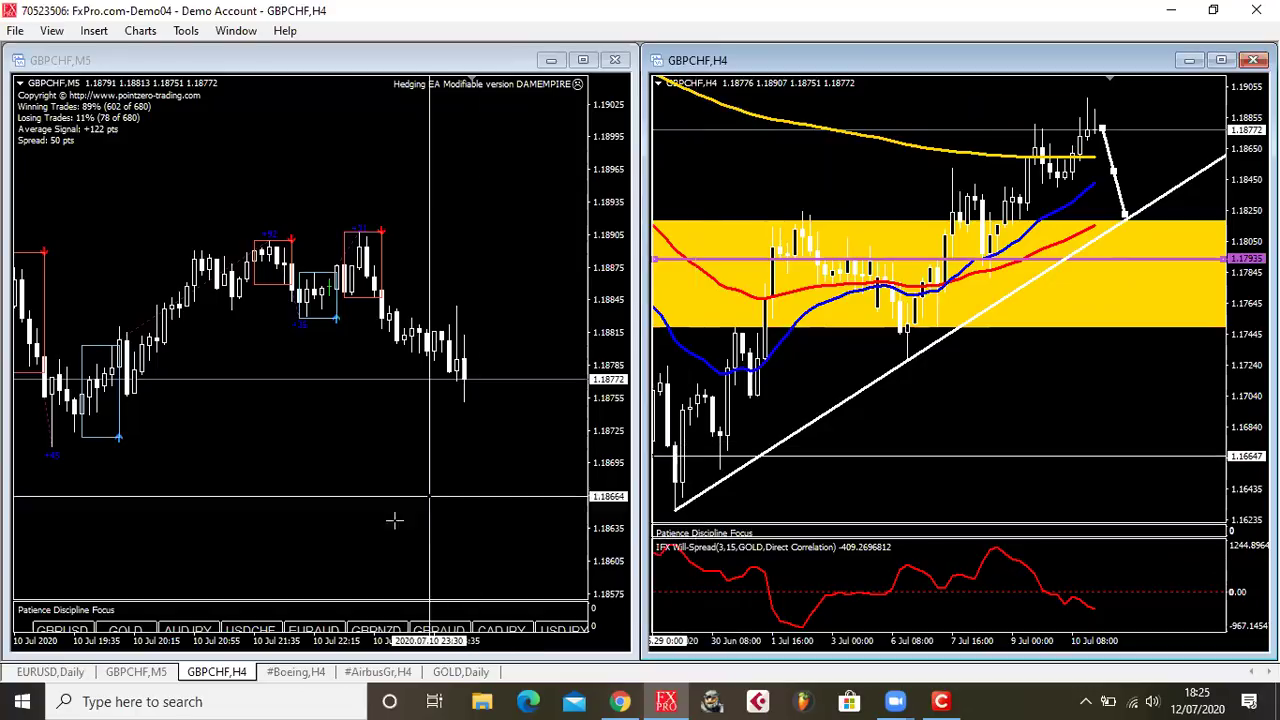
Bring up the GOLD Daily chart, maximize it and compress its price scale to show the support zones below the price
{"action": "key", "text": "ctrl+F6"}
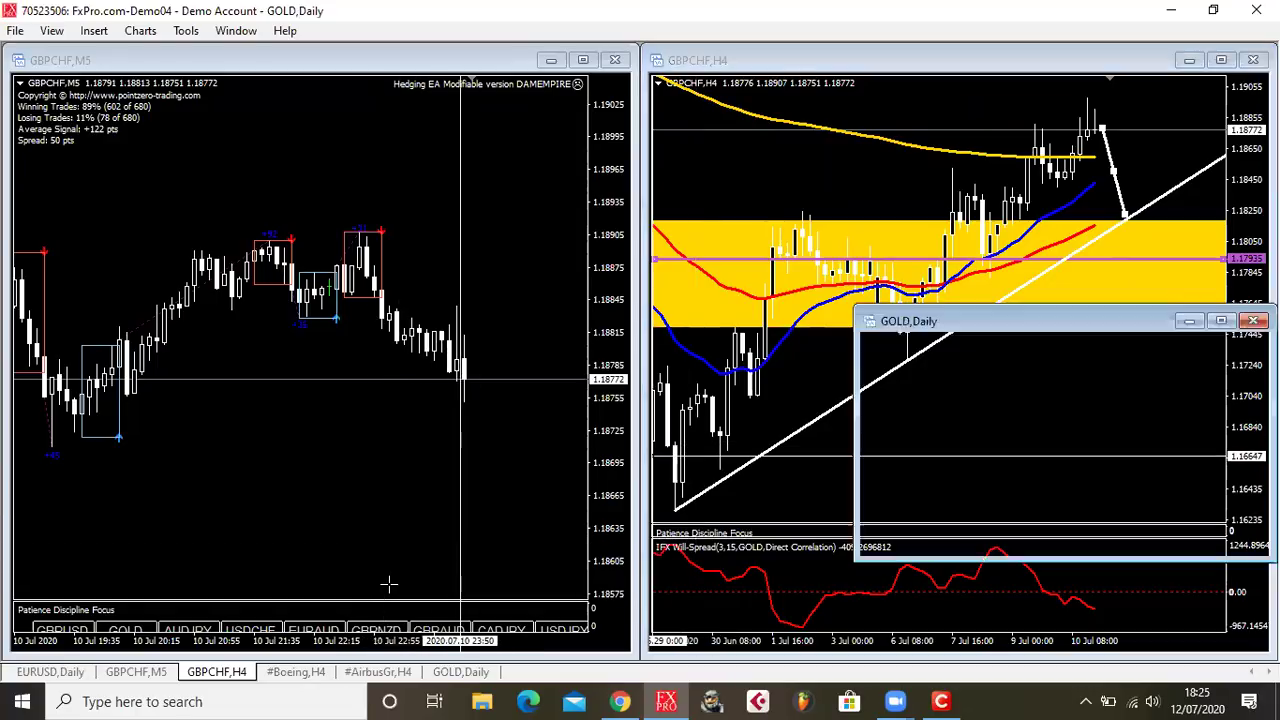
{"action": "left_click", "coordinate": [1222, 321]}
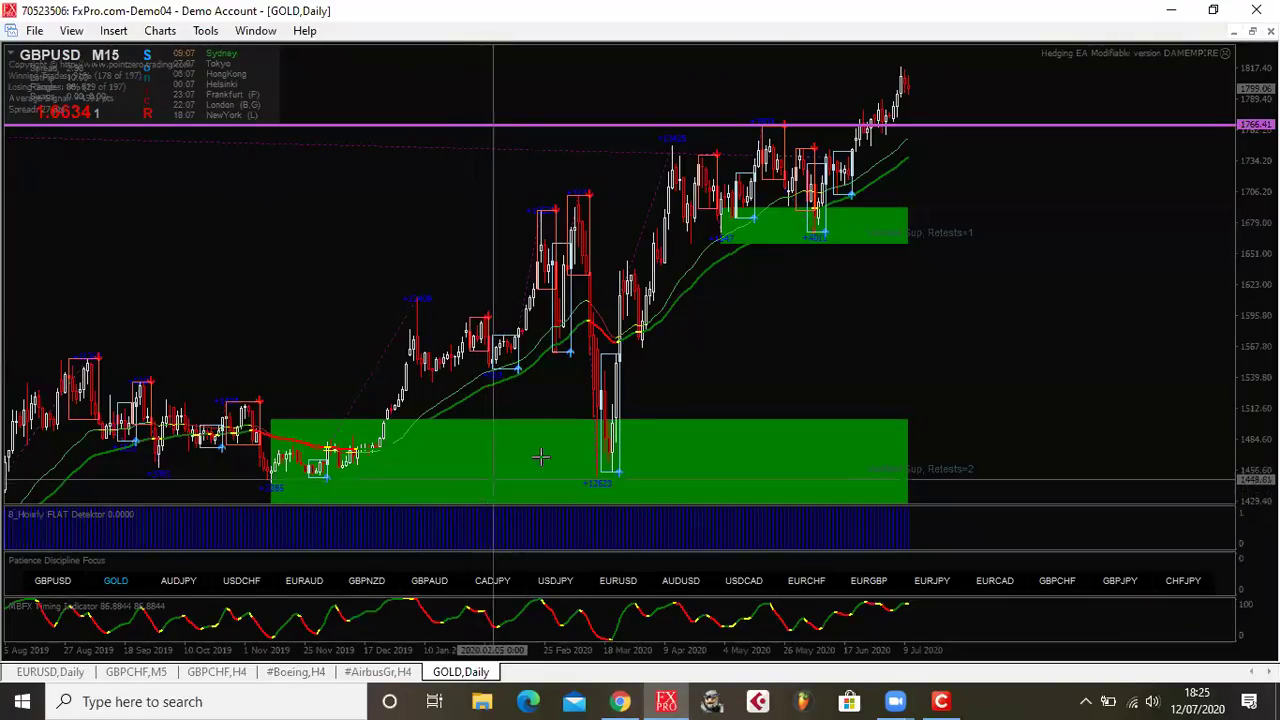
{"action": "left_click", "coordinate": [768, 295]}
{"action": "scroll", "coordinate": [730, 330], "scroll_direction": "down", "scroll_amount": 3}
{"action": "scroll", "coordinate": [750, 320], "scroll_direction": "up", "scroll_amount": 3}
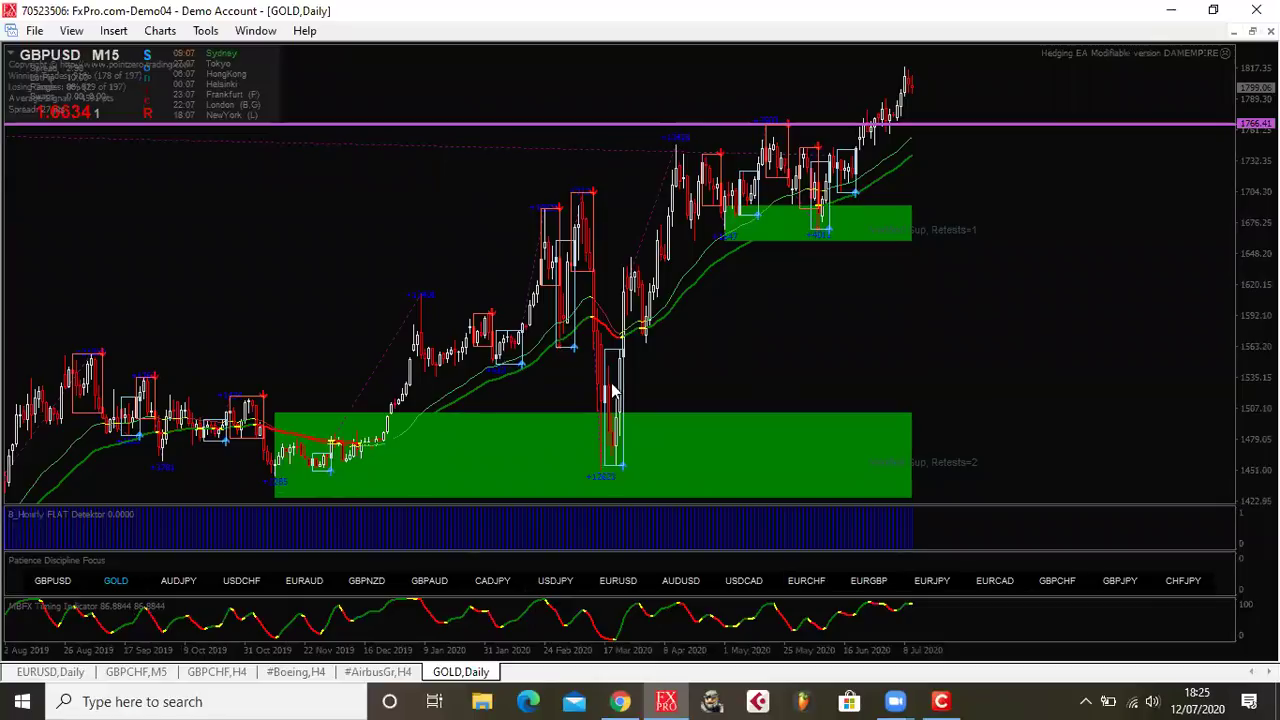
{"action": "left_click_drag", "start_coordinate": [1238, 190], "coordinate": [1248, 370]}
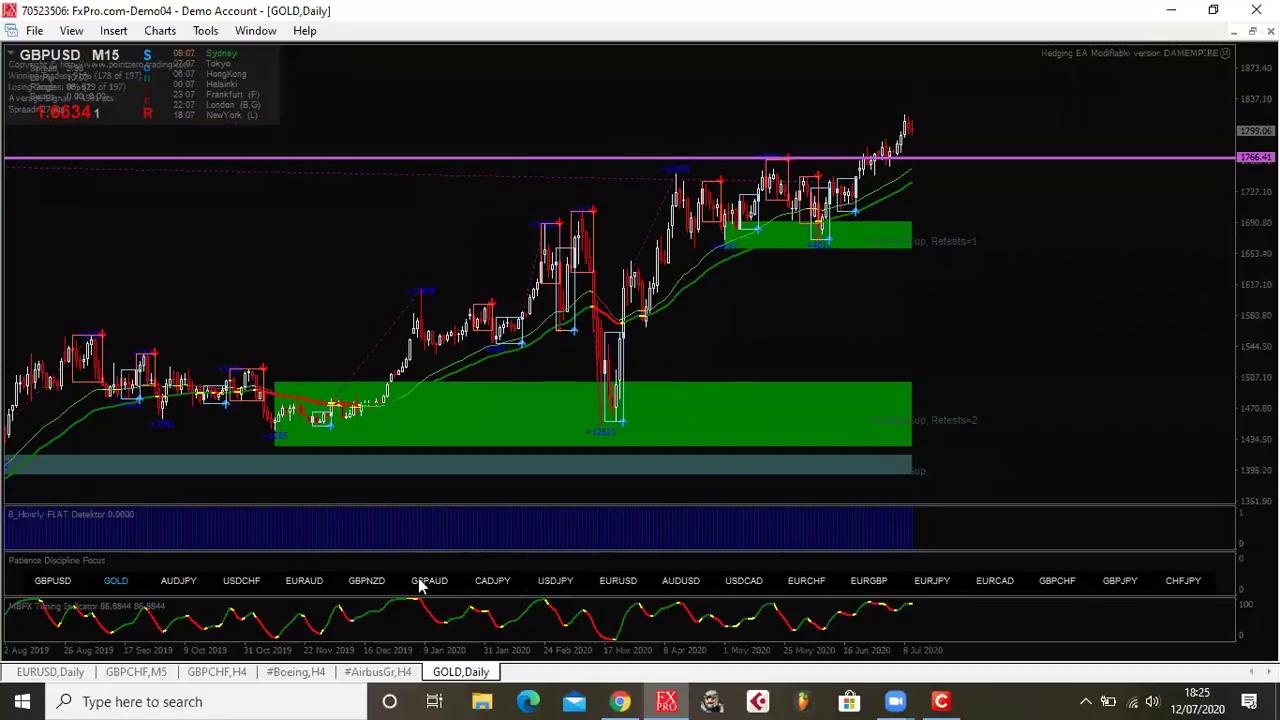
Look through the GBPCHF M5, GBPCHF H4, Boeing H4 and Airbus H4 charts in turn, ending on GOLD Daily
{"action": "key", "text": "ctrl+Tab"}
{"action": "key", "text": "ctrl+Tab"}
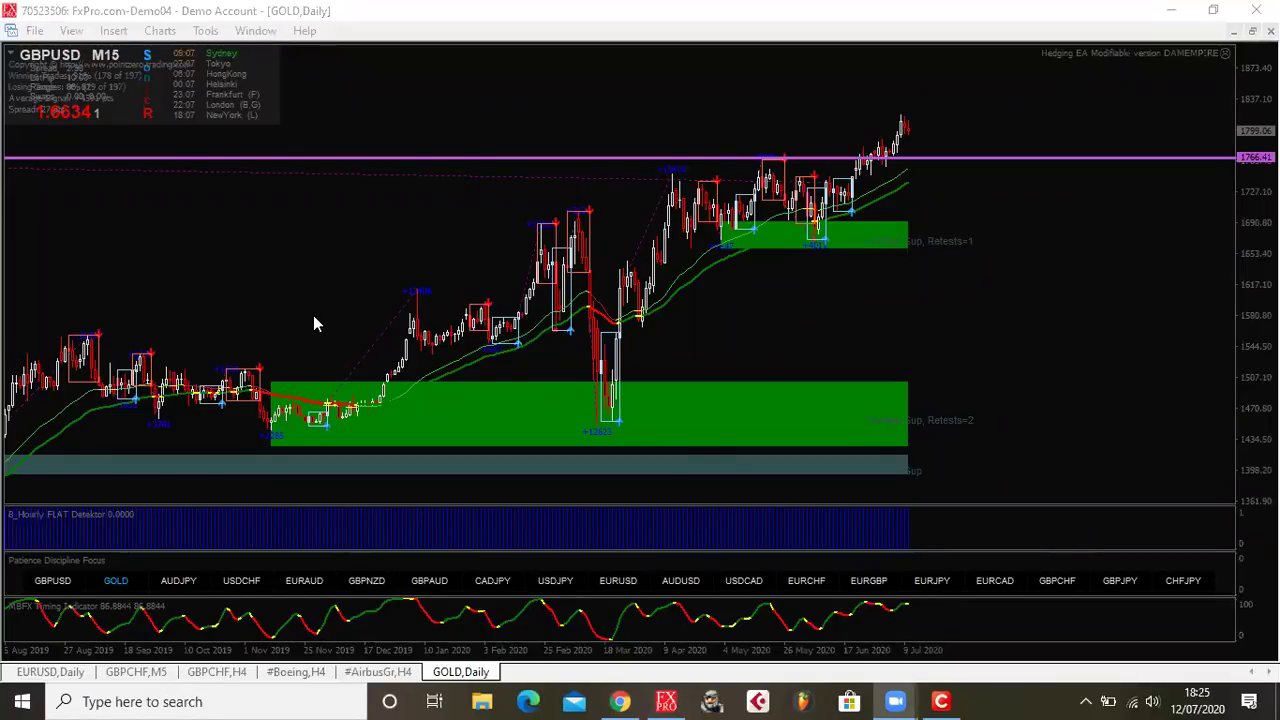
{"action": "left_click", "coordinate": [138, 673]}
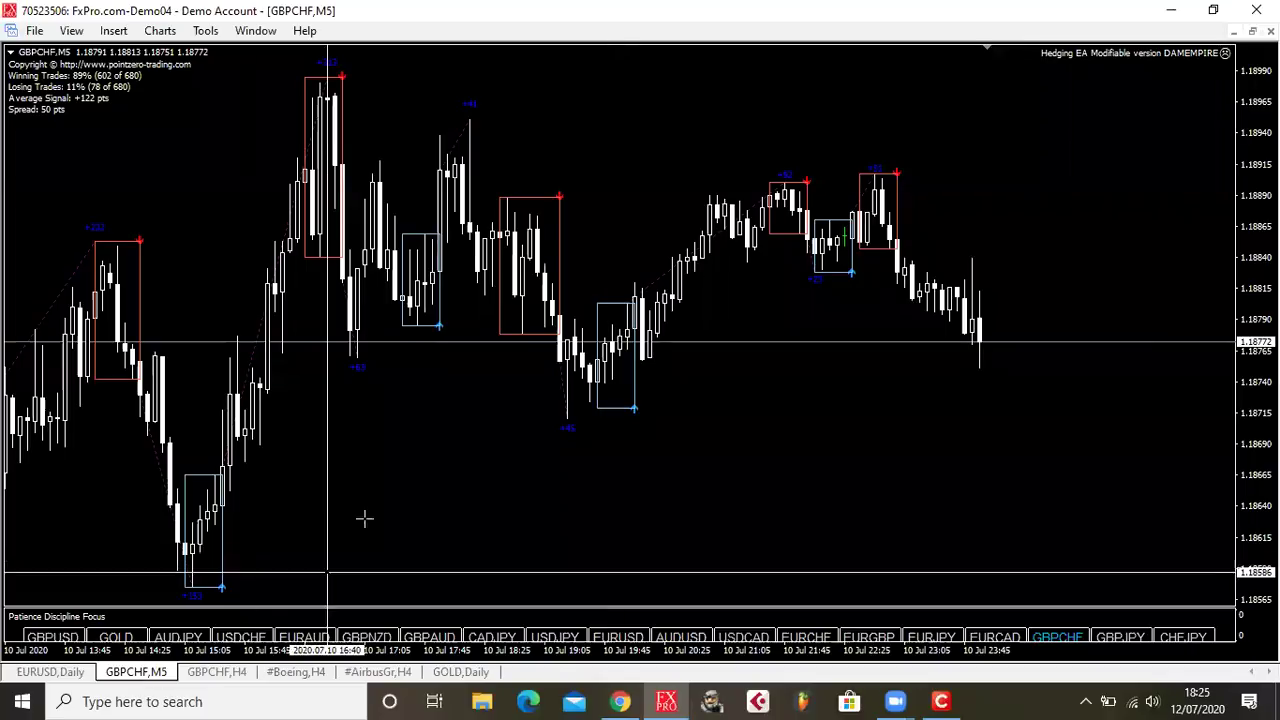
{"action": "left_click", "coordinate": [213, 673]}
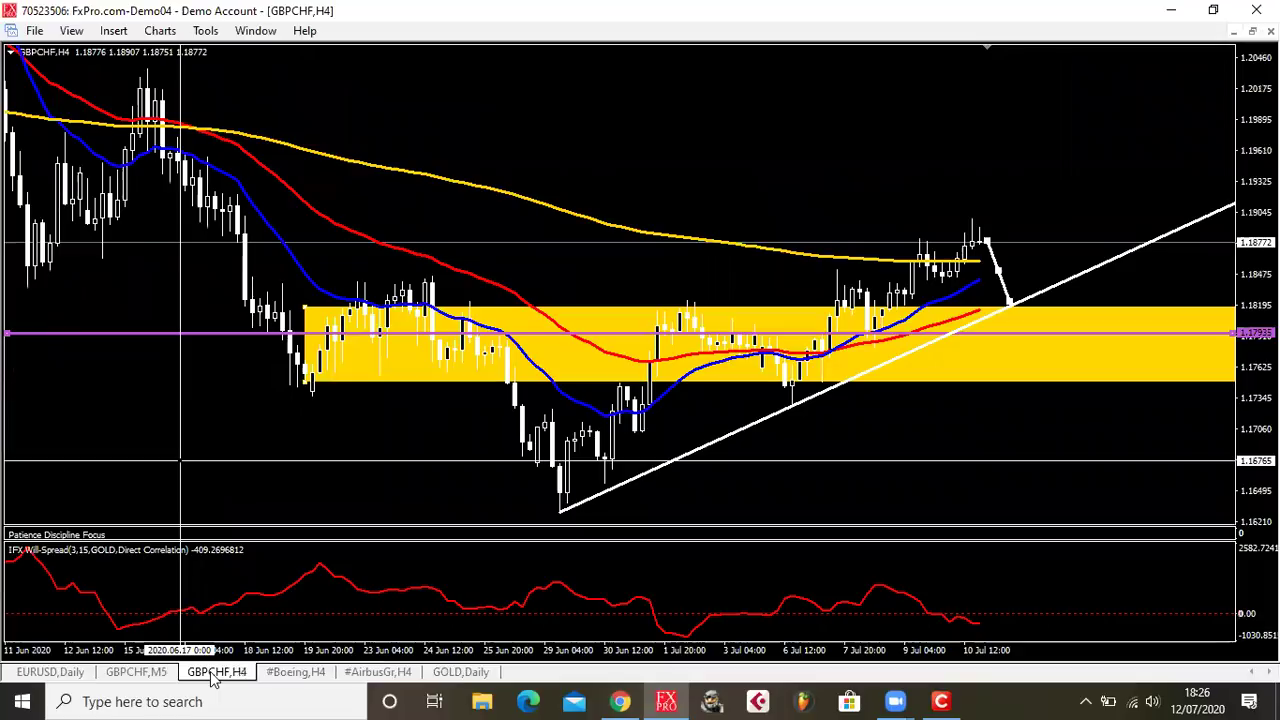
{"action": "left_click", "coordinate": [285, 673]}
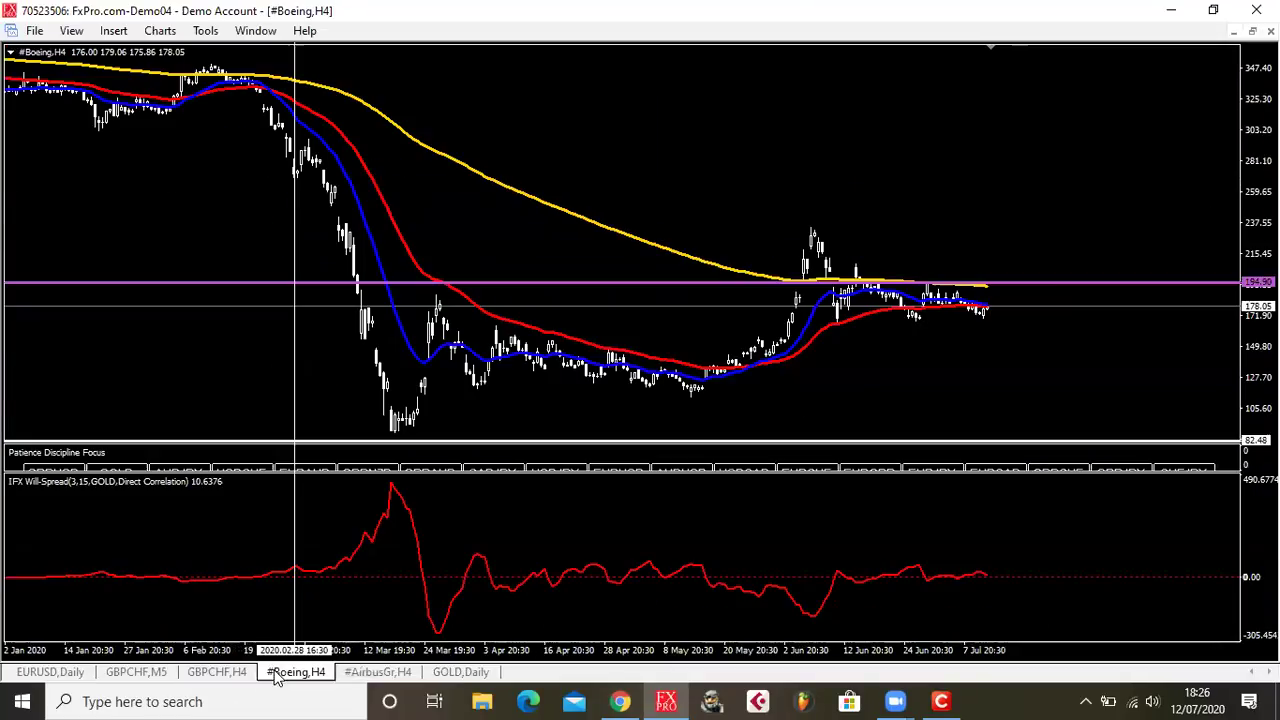
{"action": "left_click", "coordinate": [293, 678]}
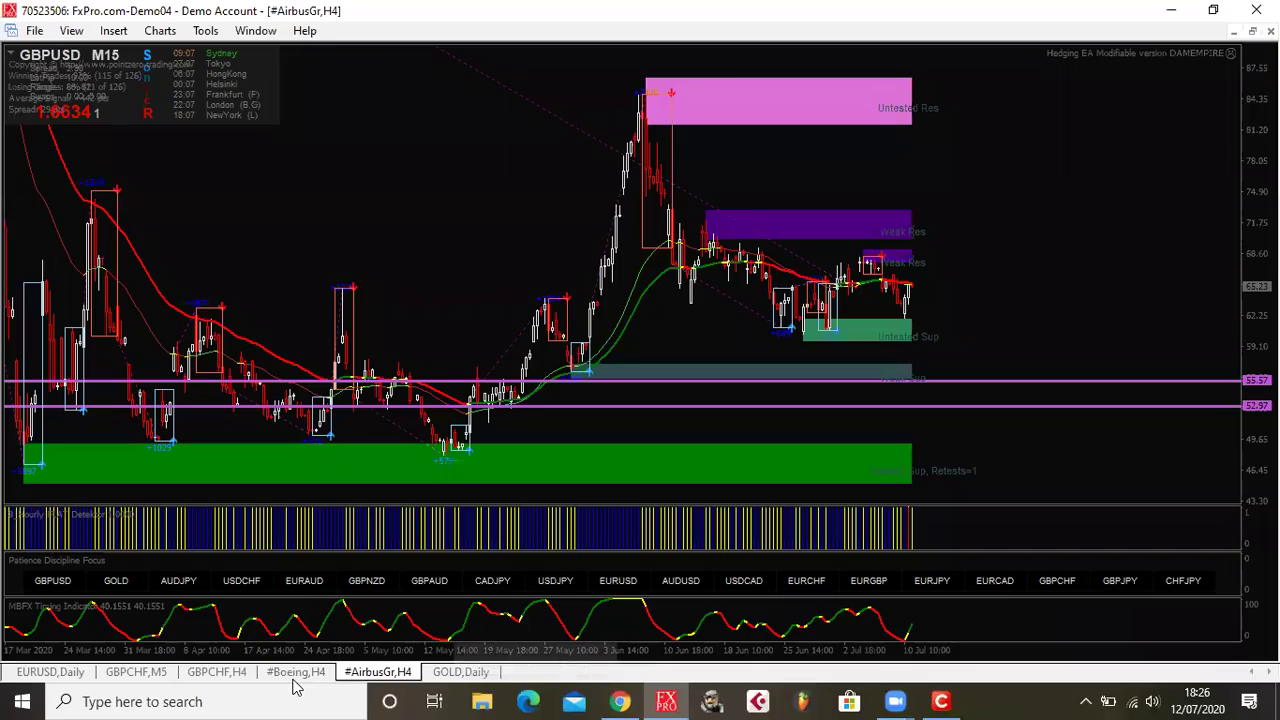
{"action": "key", "text": "ctrl+F6"}
{"action": "left_click_drag", "start_coordinate": [658, 371], "coordinate": [605, 517]}
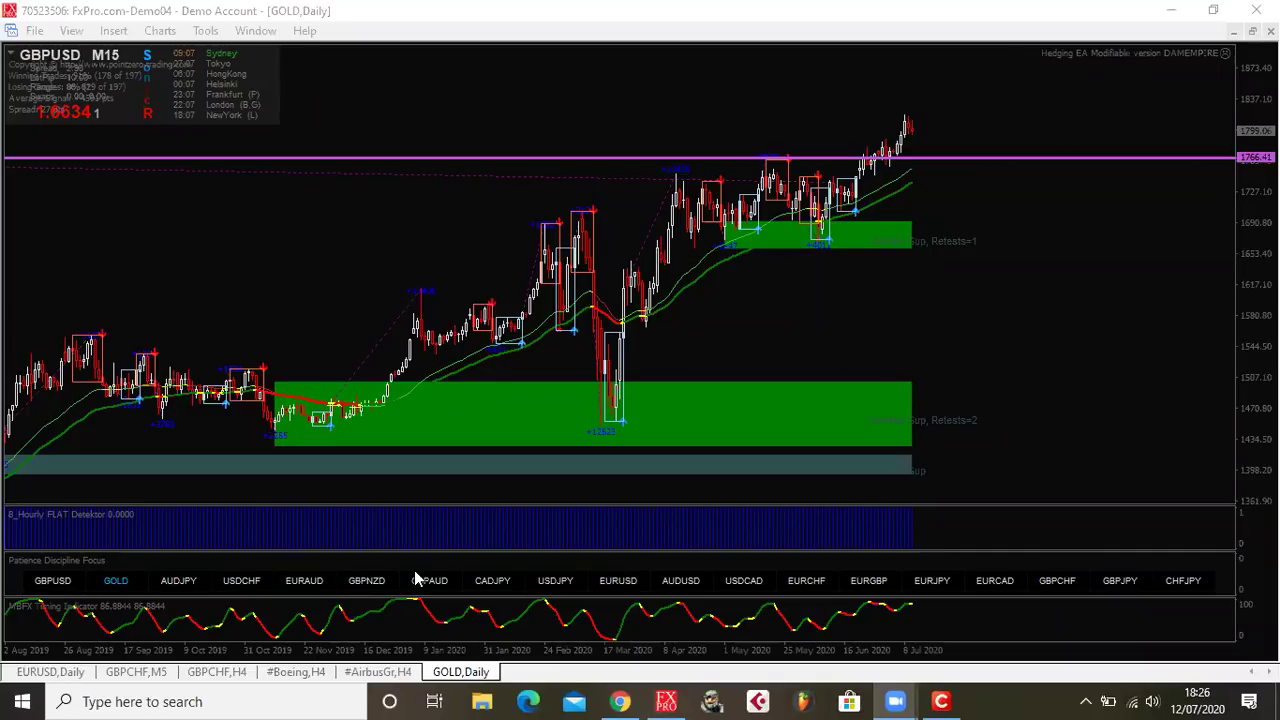
Review the Airbus H4 and Boeing H4 charts again, followed by the GBPCHF H4 trendline setup
{"action": "left_click", "coordinate": [370, 672]}
{"action": "left_click", "coordinate": [292, 672]}
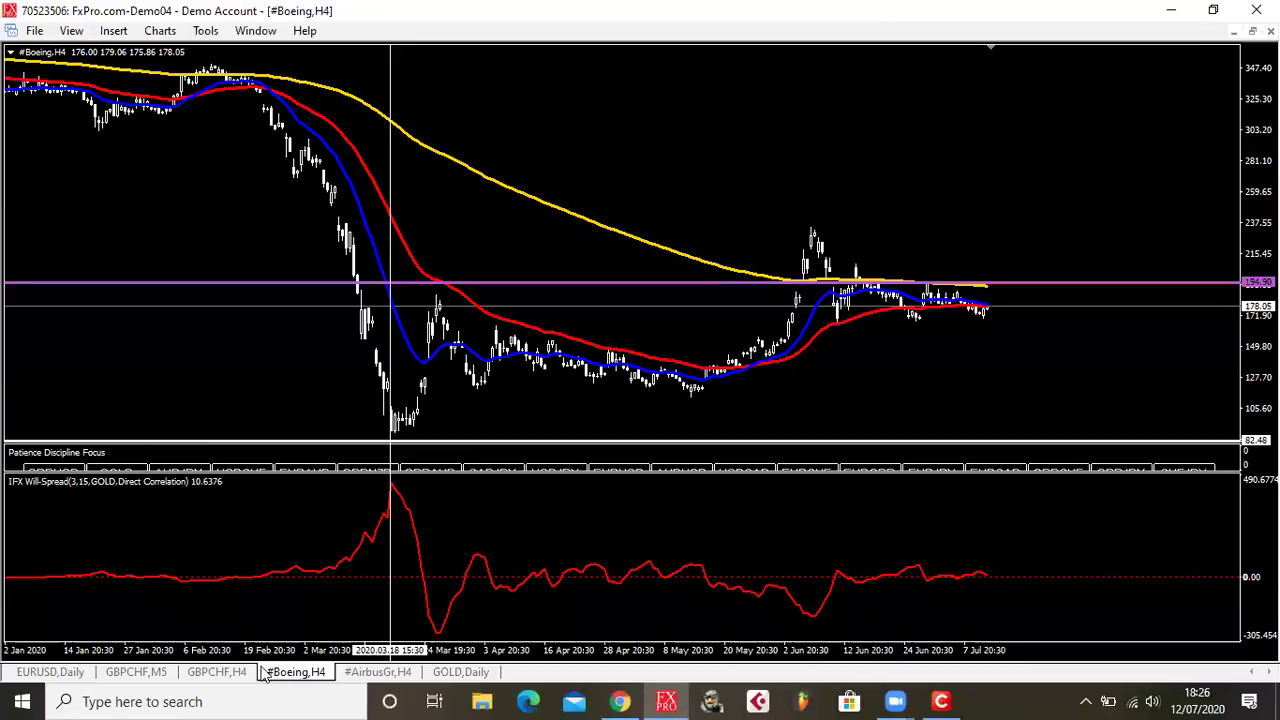
{"action": "left_click", "coordinate": [216, 672]}
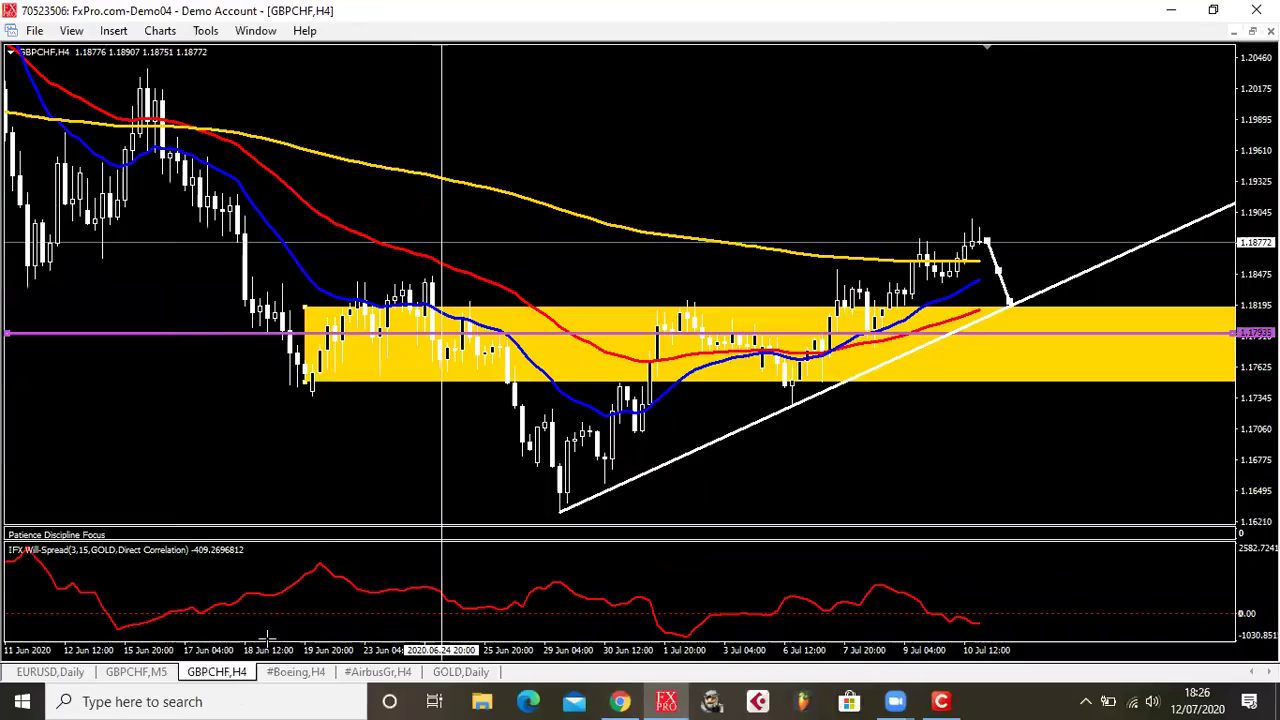
Show the GOLD Daily chart and inspect the recent candles and signals around the 1766.41 line with the crosshair
{"action": "left_click", "coordinate": [460, 672]}
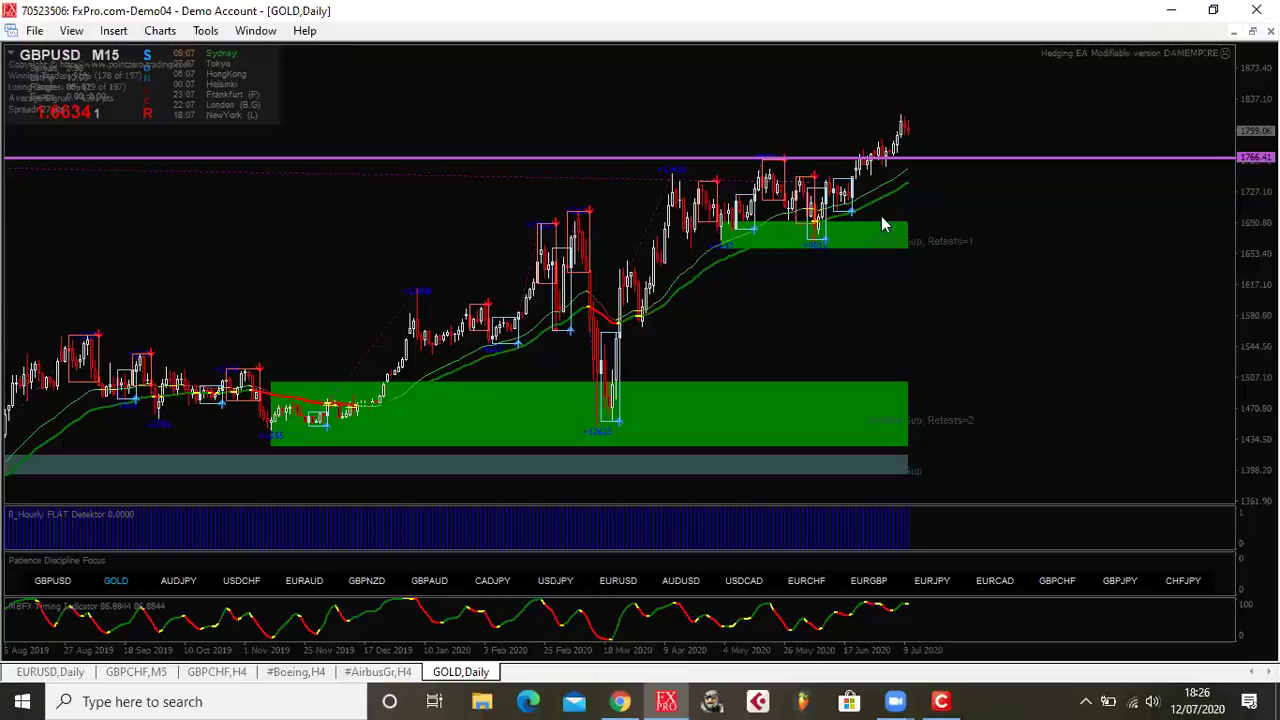
{"action": "middle_click", "coordinate": [834, 277]}
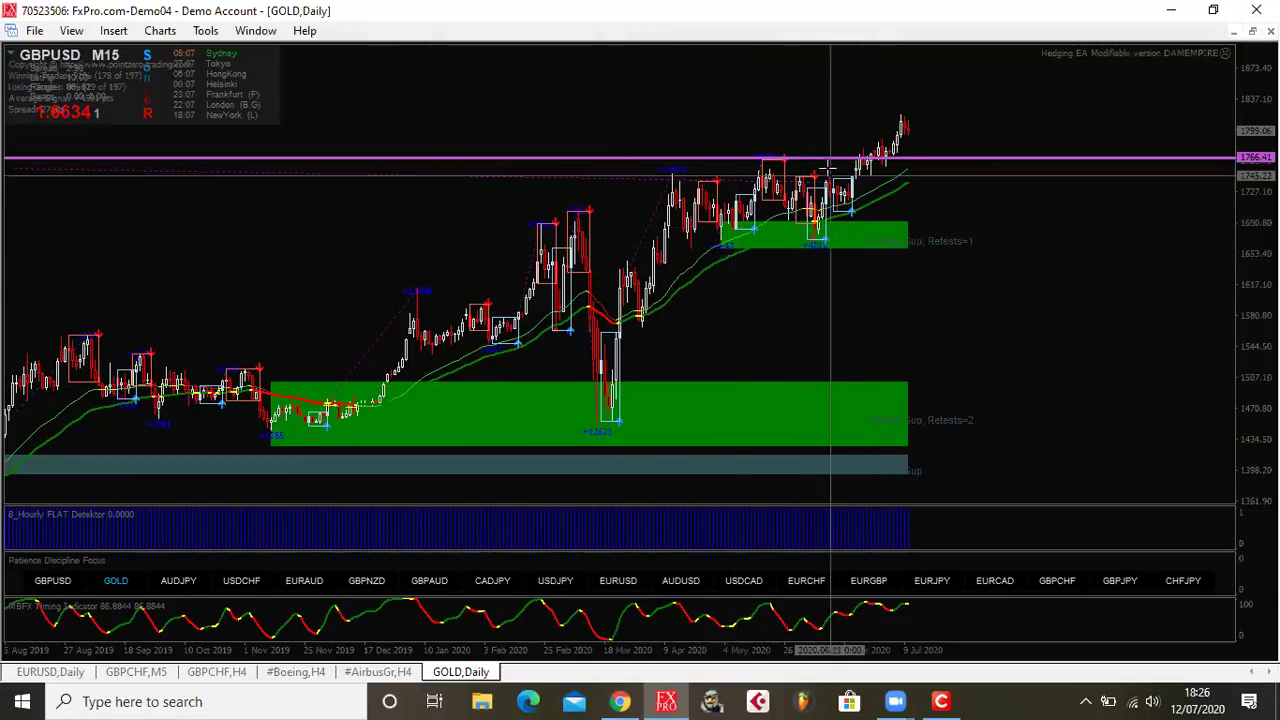
{"action": "middle_click", "coordinate": [903, 178]}
{"action": "middle_click", "coordinate": [903, 178]}
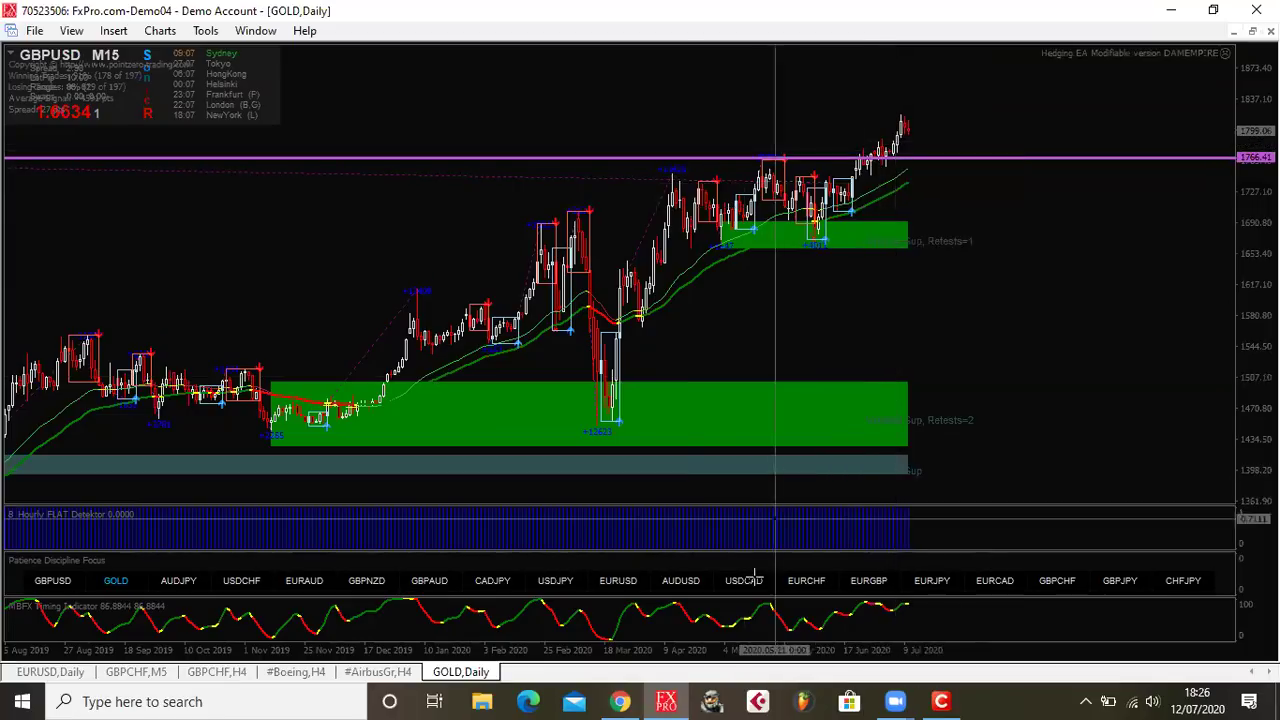
In the Chrome browser, open the members' forex seasonality section and view the Gold Seasonal chart with its 40-, 15- and 5-year lines
{"action": "left_click", "coordinate": [620, 701]}
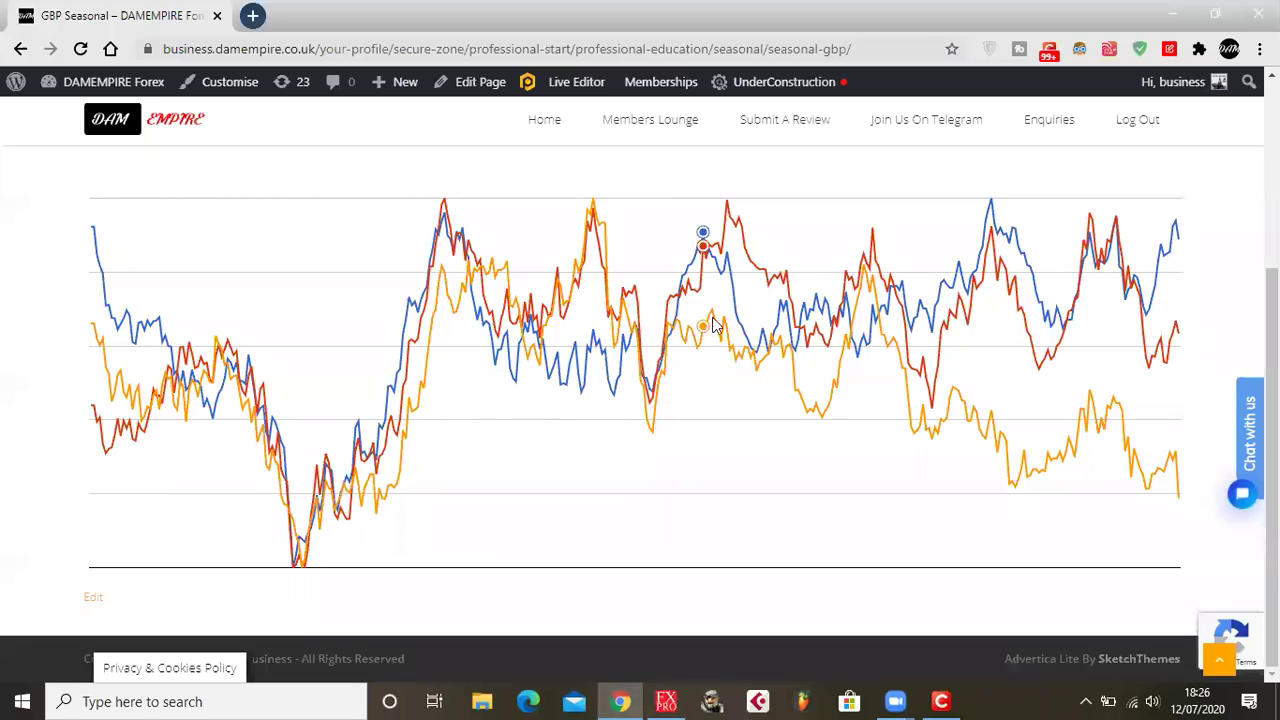
{"action": "scroll", "coordinate": [638, 262], "scroll_direction": "up", "scroll_amount": 3}
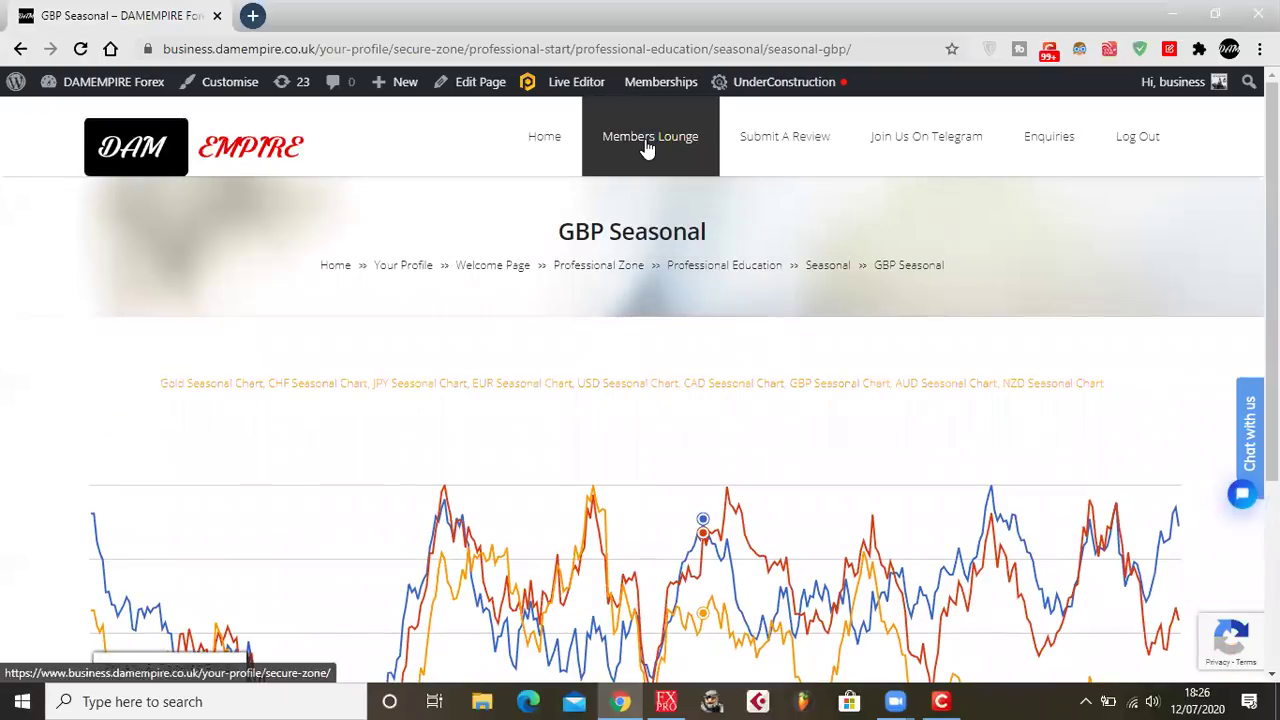
{"action": "mouse_move", "coordinate": [647, 147]}
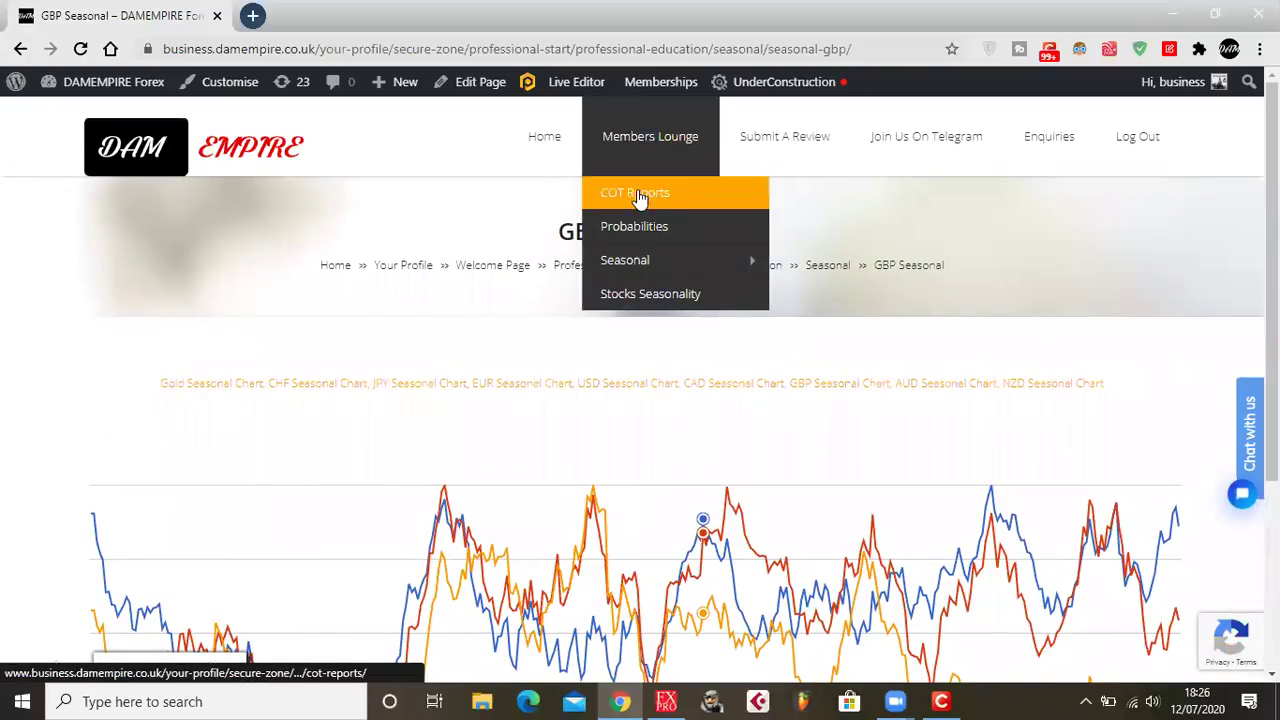
{"action": "mouse_move", "coordinate": [658, 273]}
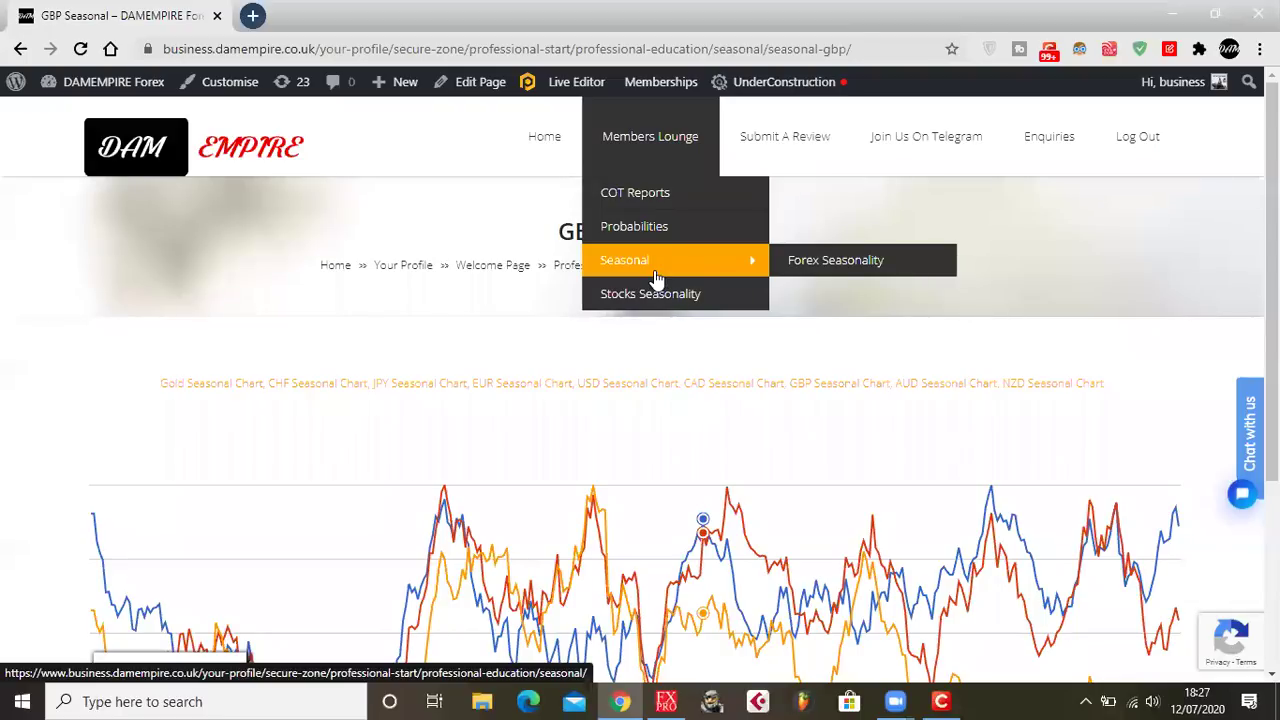
{"action": "left_click", "coordinate": [672, 293]}
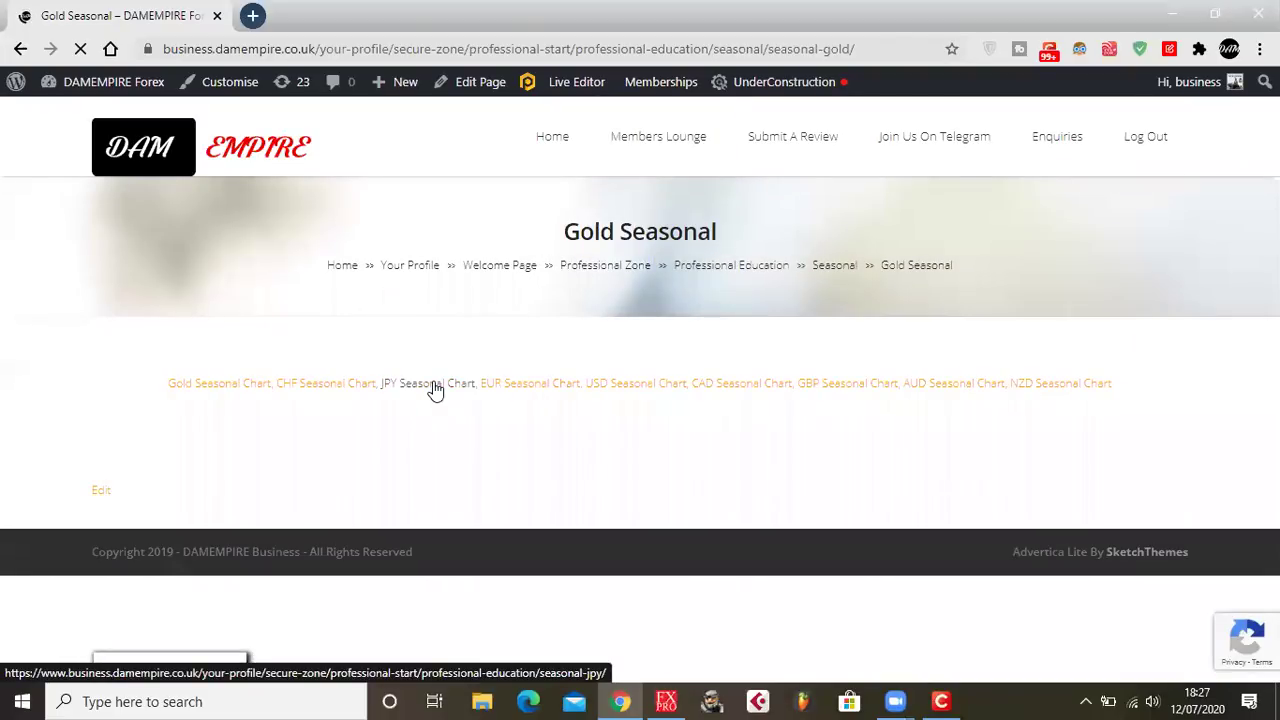
{"action": "scroll", "coordinate": [563, 440], "scroll_direction": "down", "scroll_amount": 2}
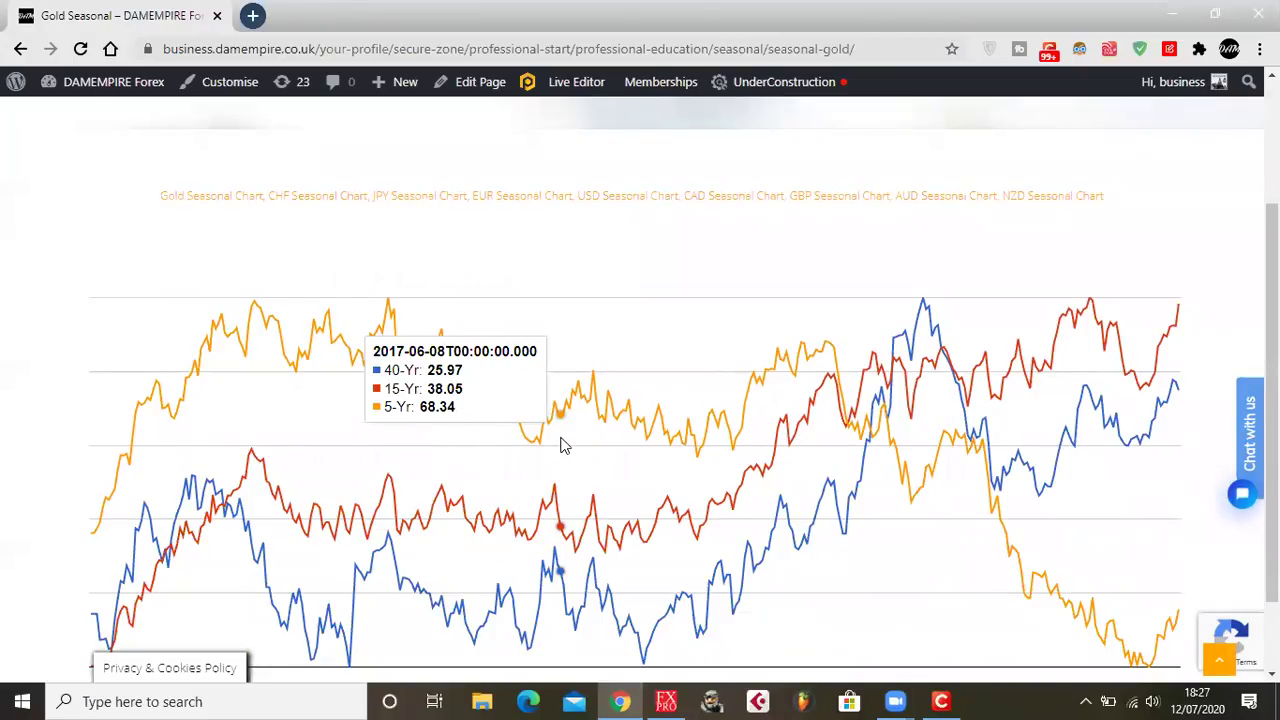
{"action": "scroll", "coordinate": [590, 415], "scroll_direction": "down", "scroll_amount": 1}
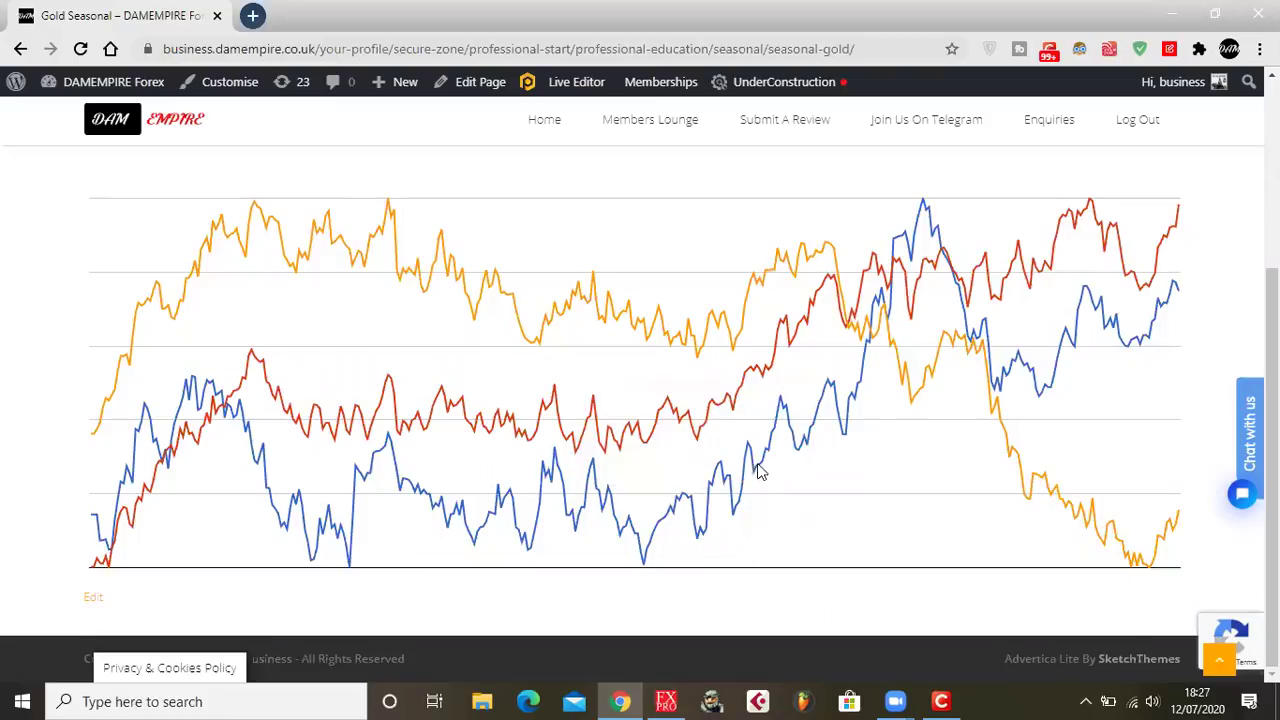
Switch to the FxPro trading terminal and change the GOLD chart's timeframe to Monthly
{"action": "left_click", "coordinate": [666, 701]}
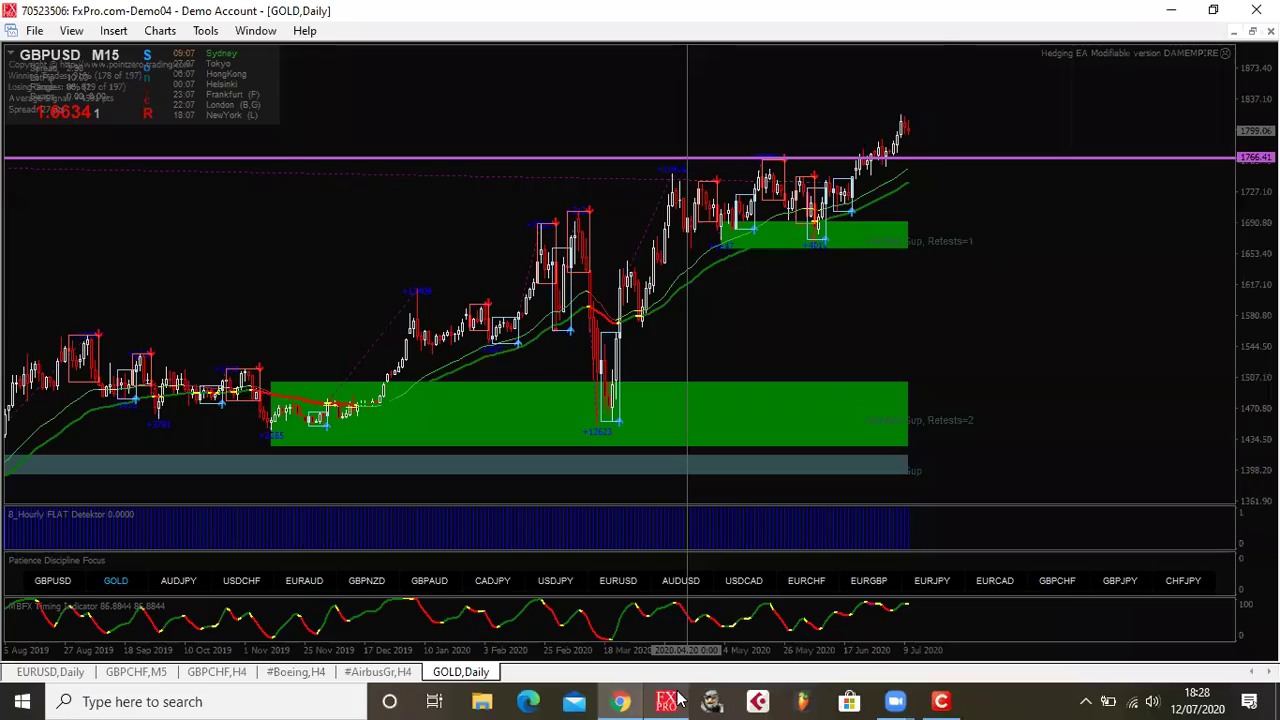
{"action": "right_click", "coordinate": [963, 300]}
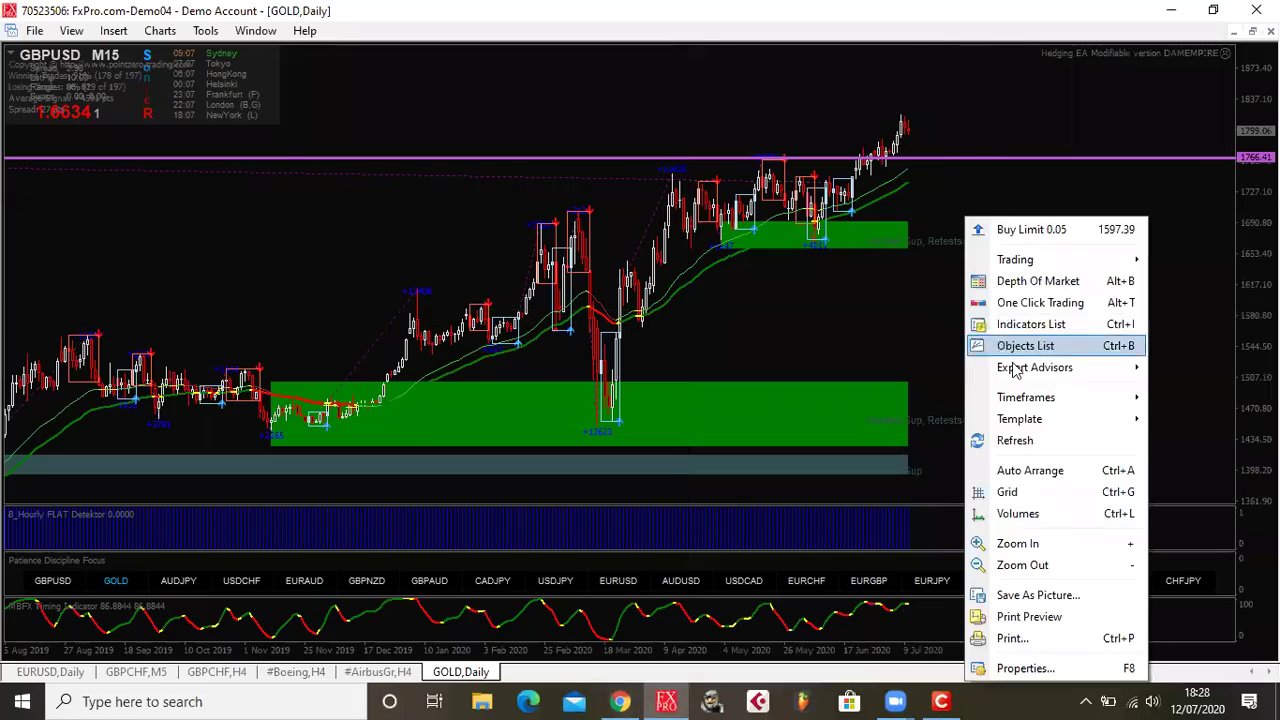
{"action": "mouse_move", "coordinate": [1000, 397]}
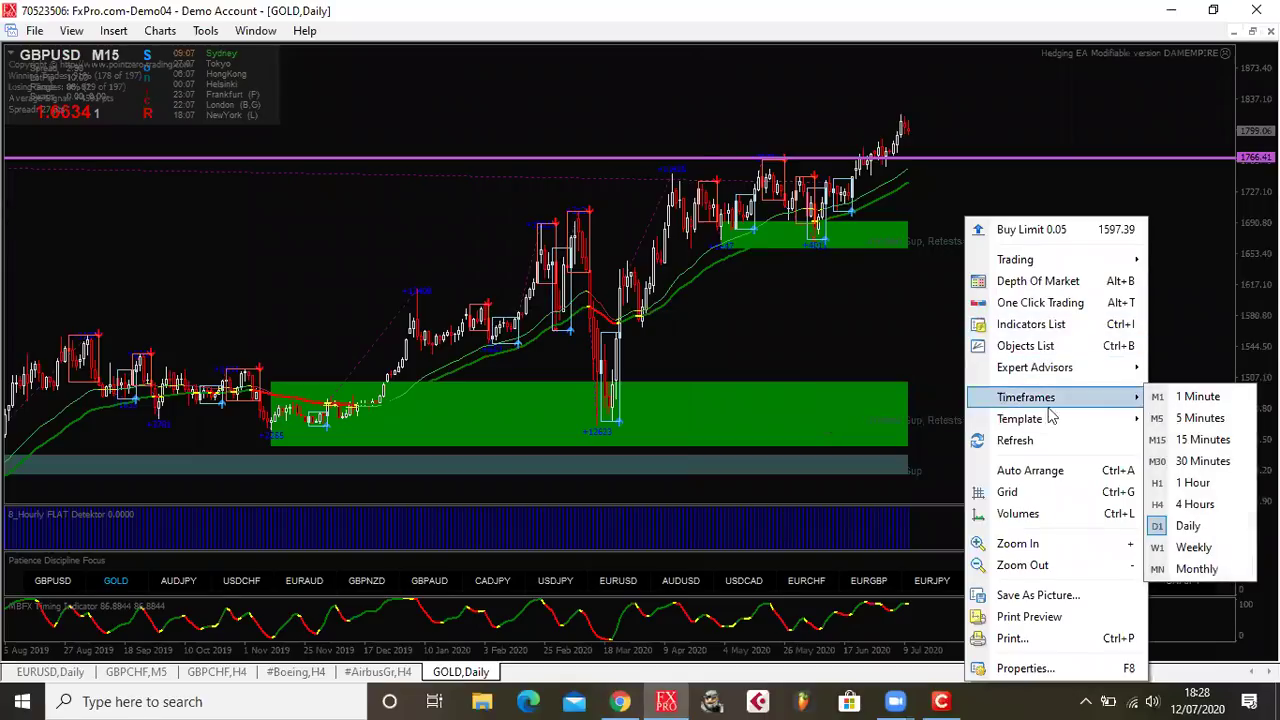
{"action": "left_click", "coordinate": [1190, 569]}
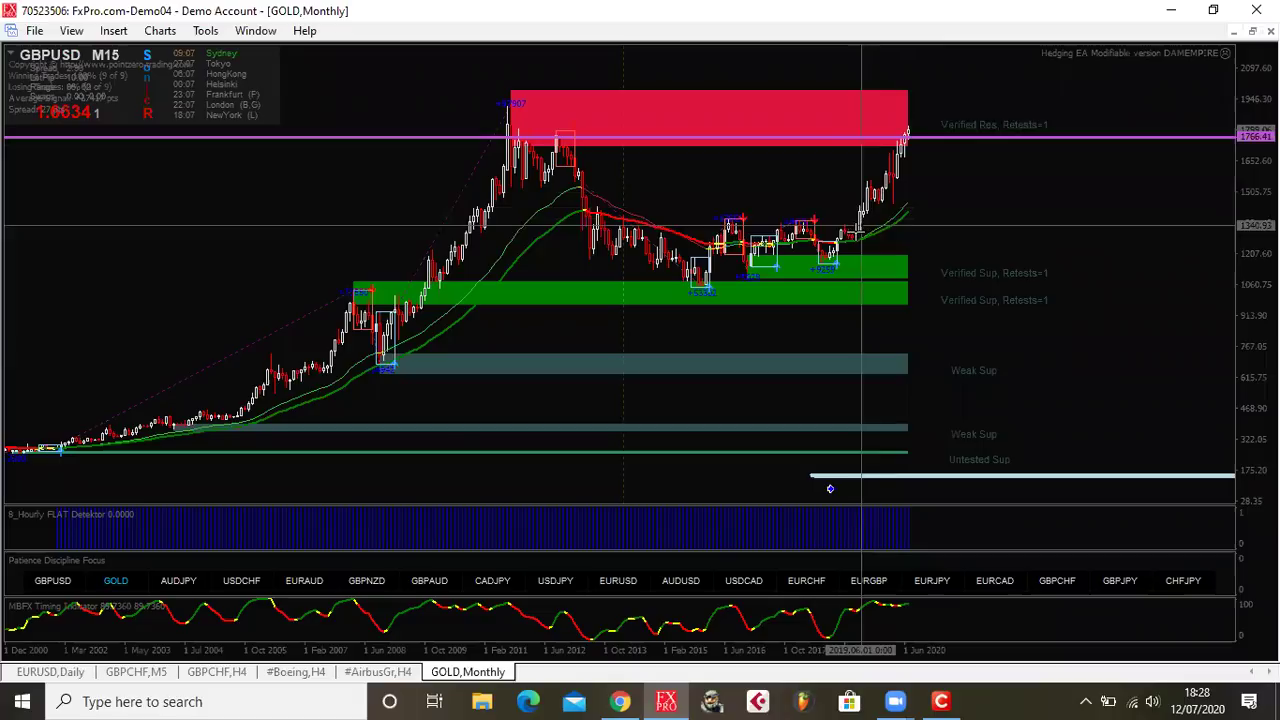
Measure the recent GOLD Monthly rally up to the red resistance zone and inspect the green support zones with the crosshair
{"action": "left_click_drag", "start_coordinate": [851, 219], "coordinate": [918, 130]}
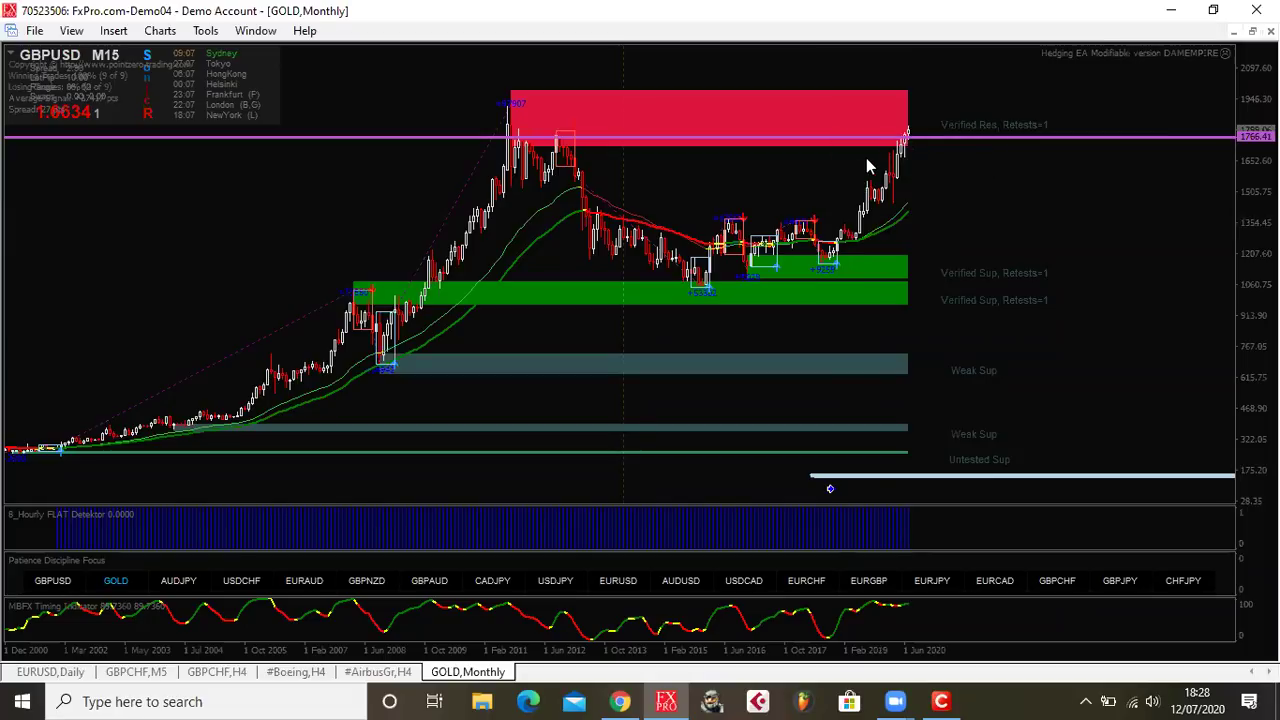
{"action": "middle_click", "coordinate": [912, 200]}
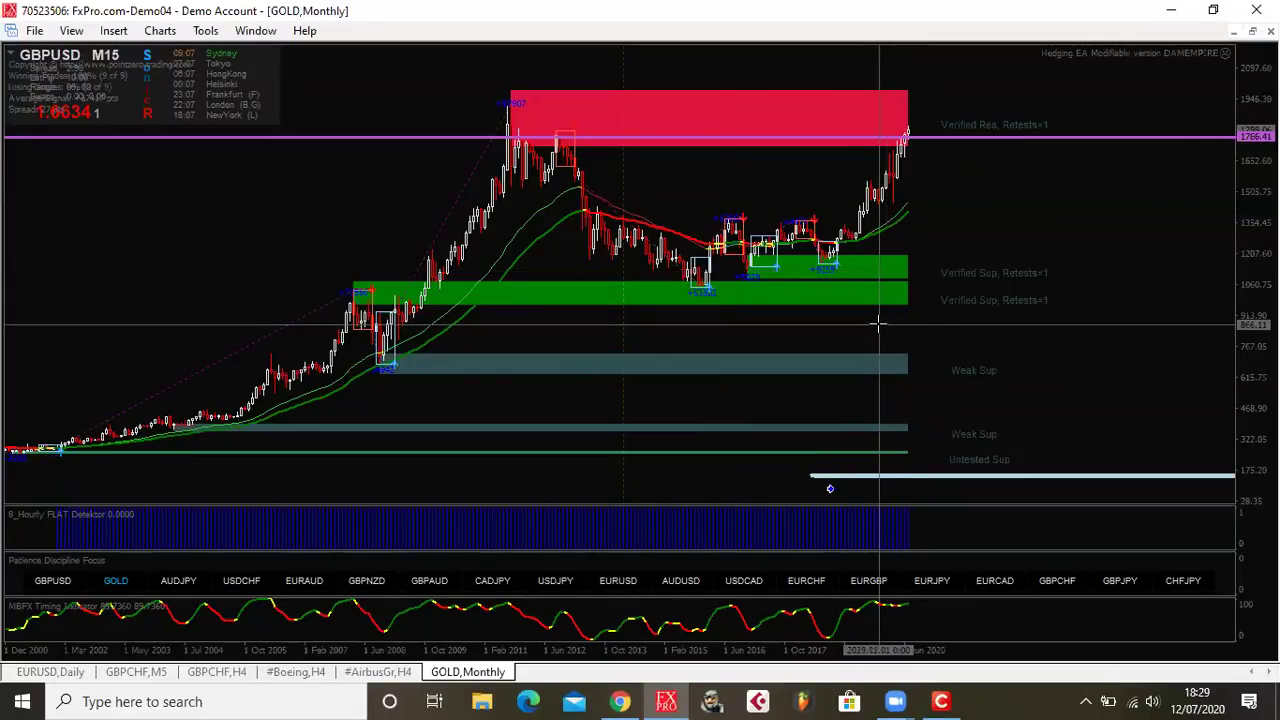
{"action": "left_click", "coordinate": [816, 325]}
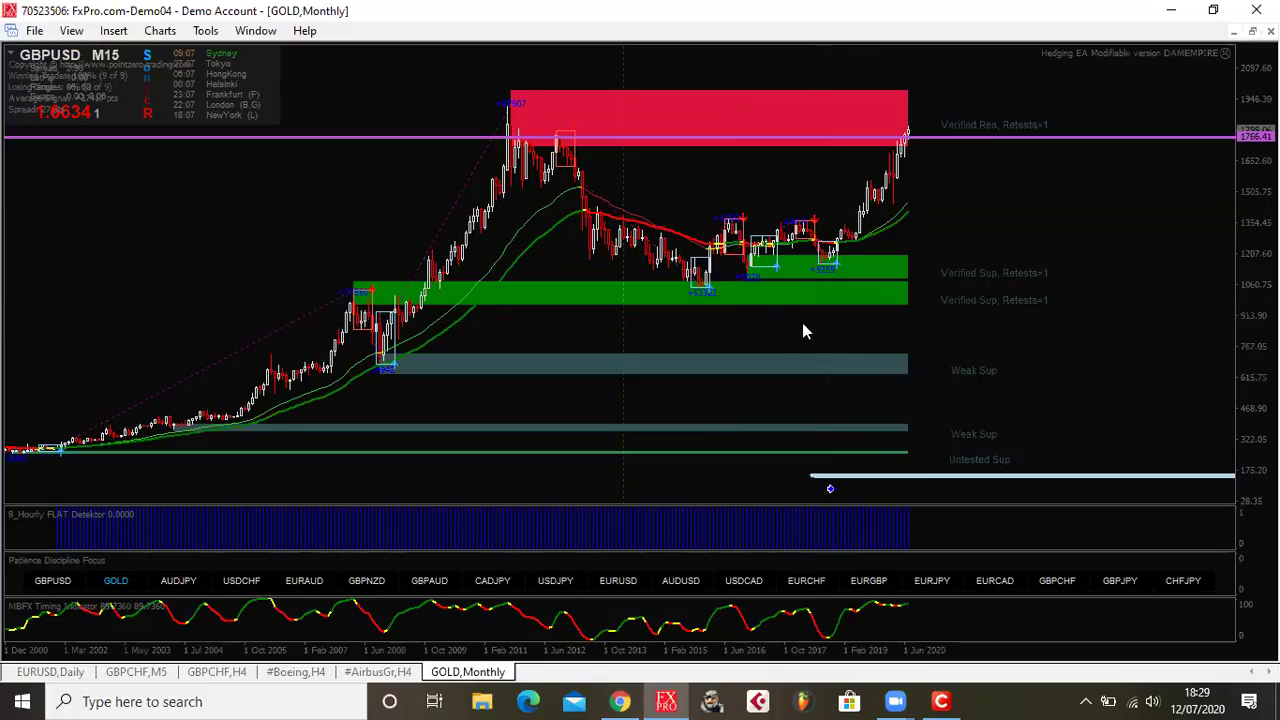
{"action": "middle_click", "coordinate": [802, 330]}
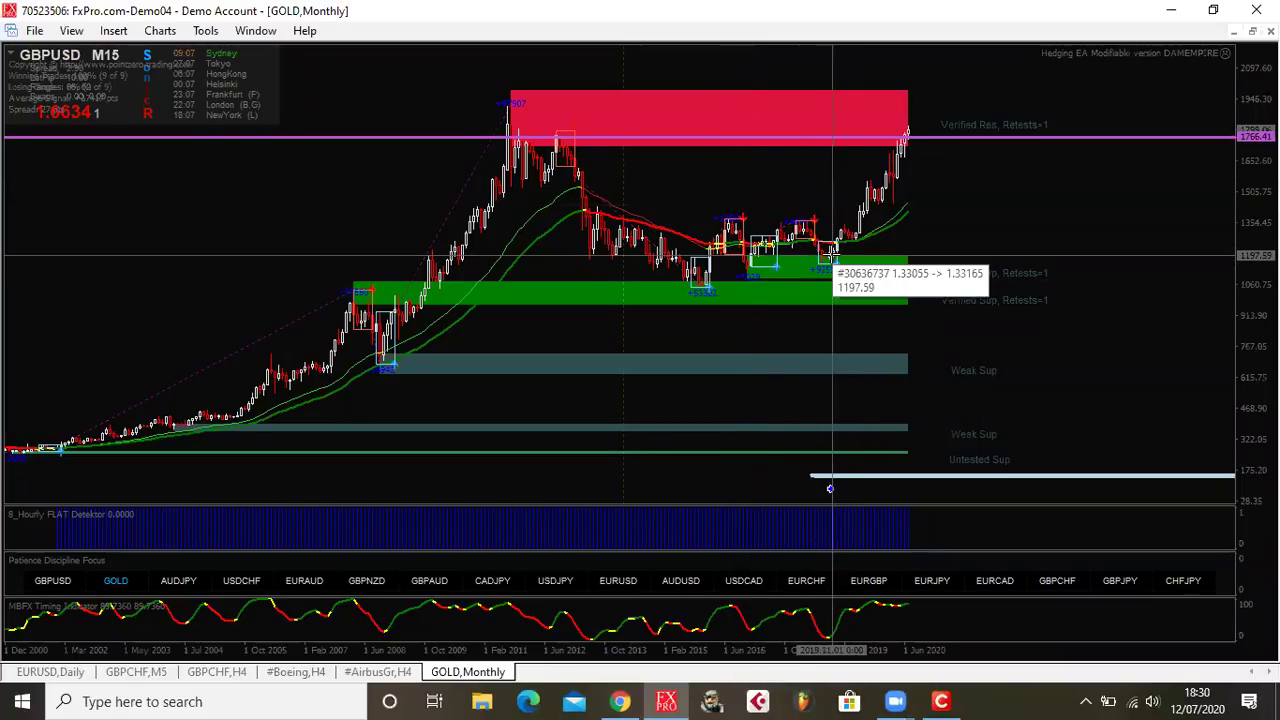
{"action": "left_click_drag", "start_coordinate": [897, 203], "coordinate": [913, 132]}
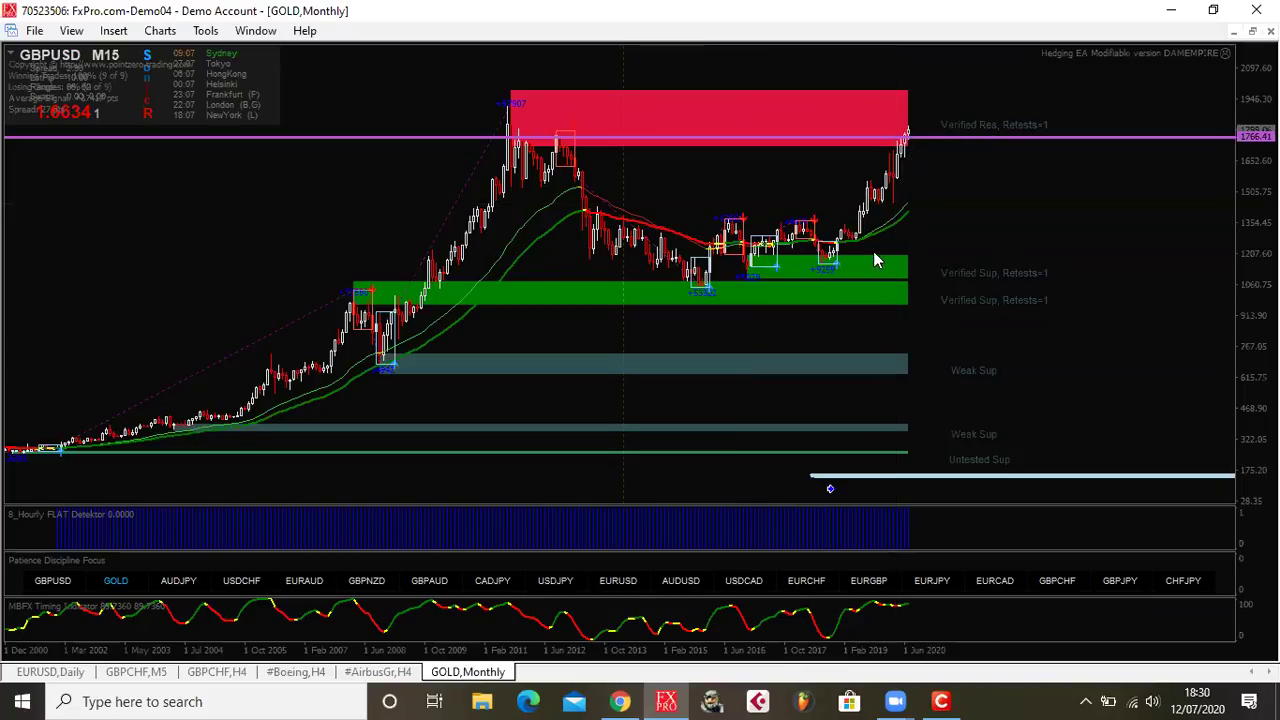
{"action": "middle_click", "coordinate": [865, 238]}
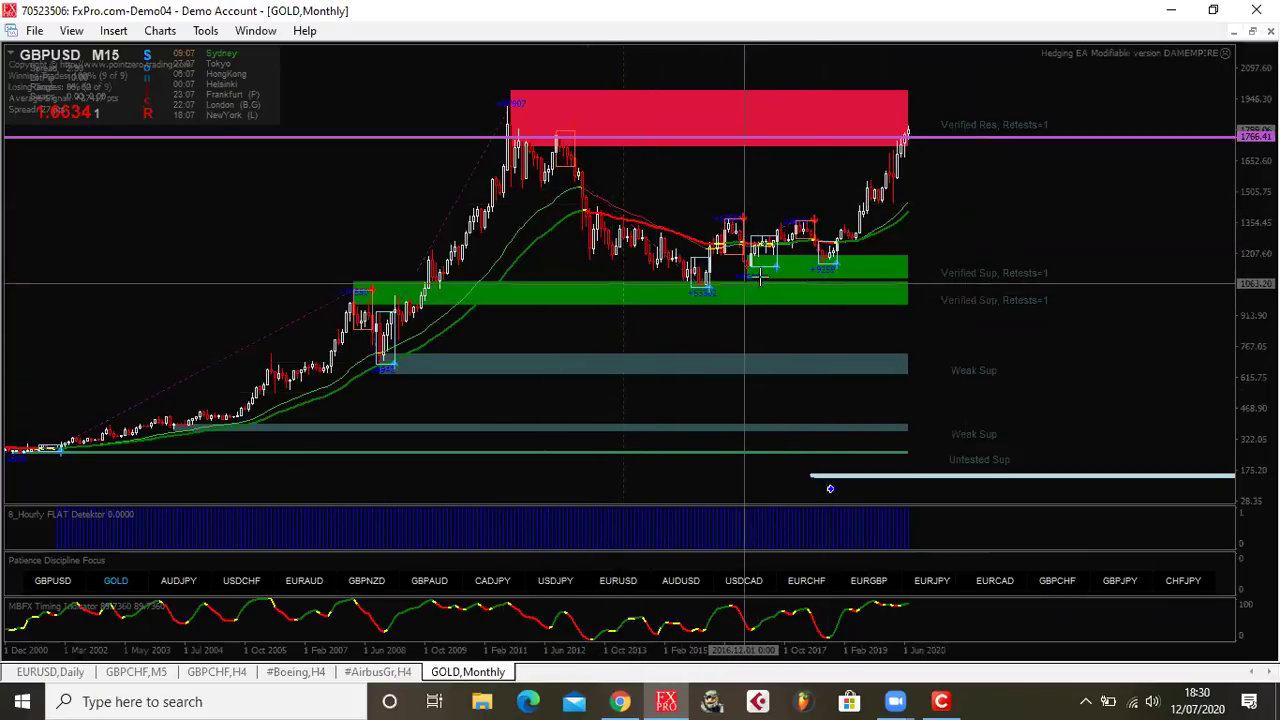
{"action": "left_click_drag", "start_coordinate": [829, 277], "coordinate": [893, 229]}
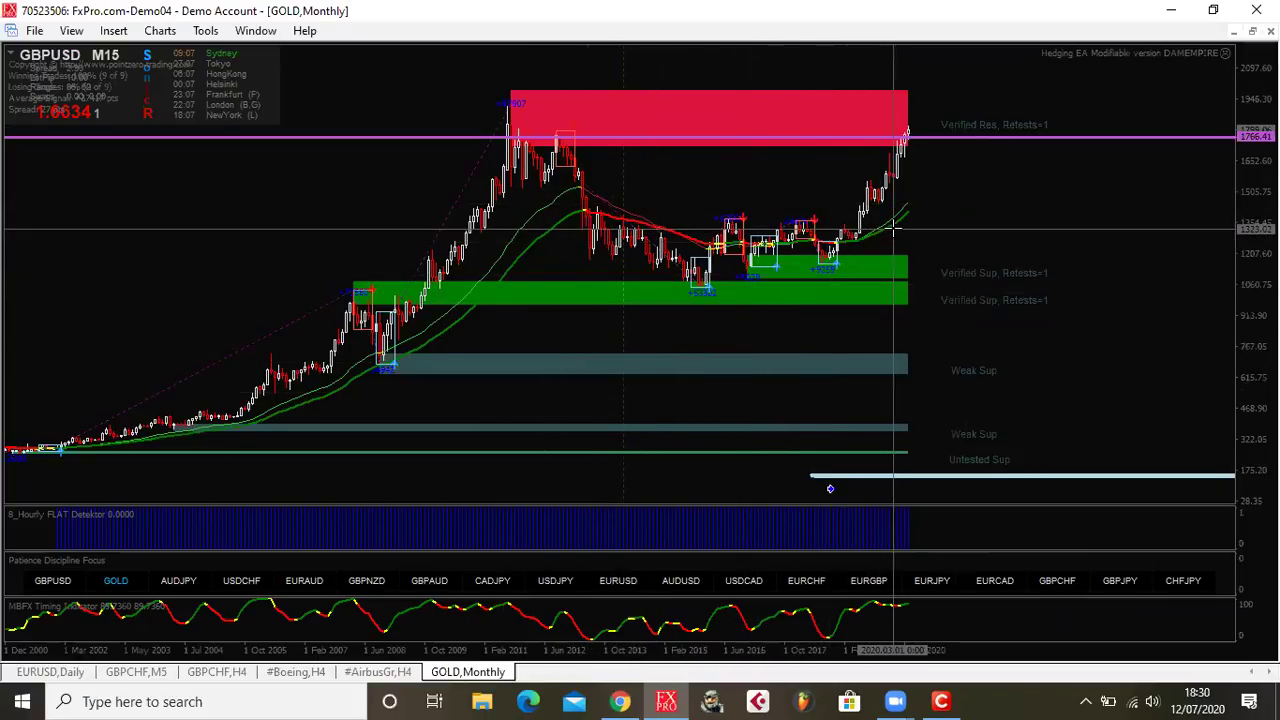
{"action": "mouse_move", "coordinate": [893, 224]}
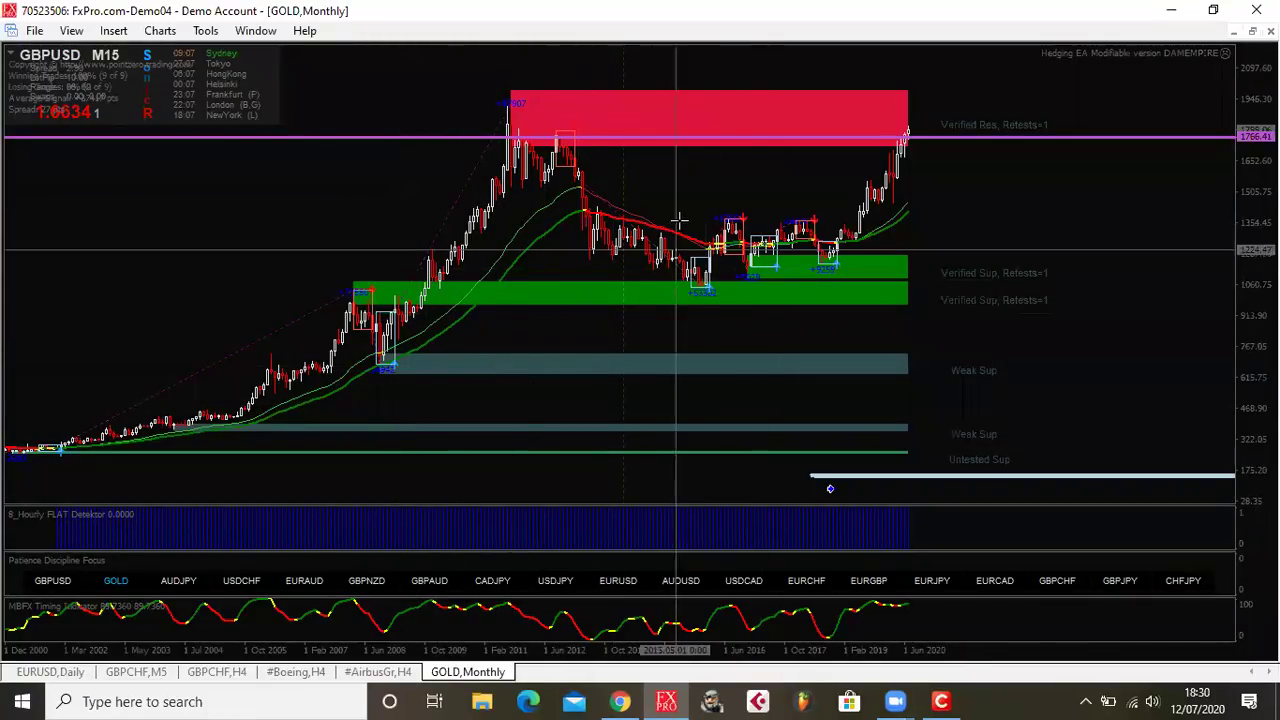
Set the GOLD chart back to the Daily timeframe and stretch its price scale to enlarge the candles
{"action": "right_click", "coordinate": [708, 191]}
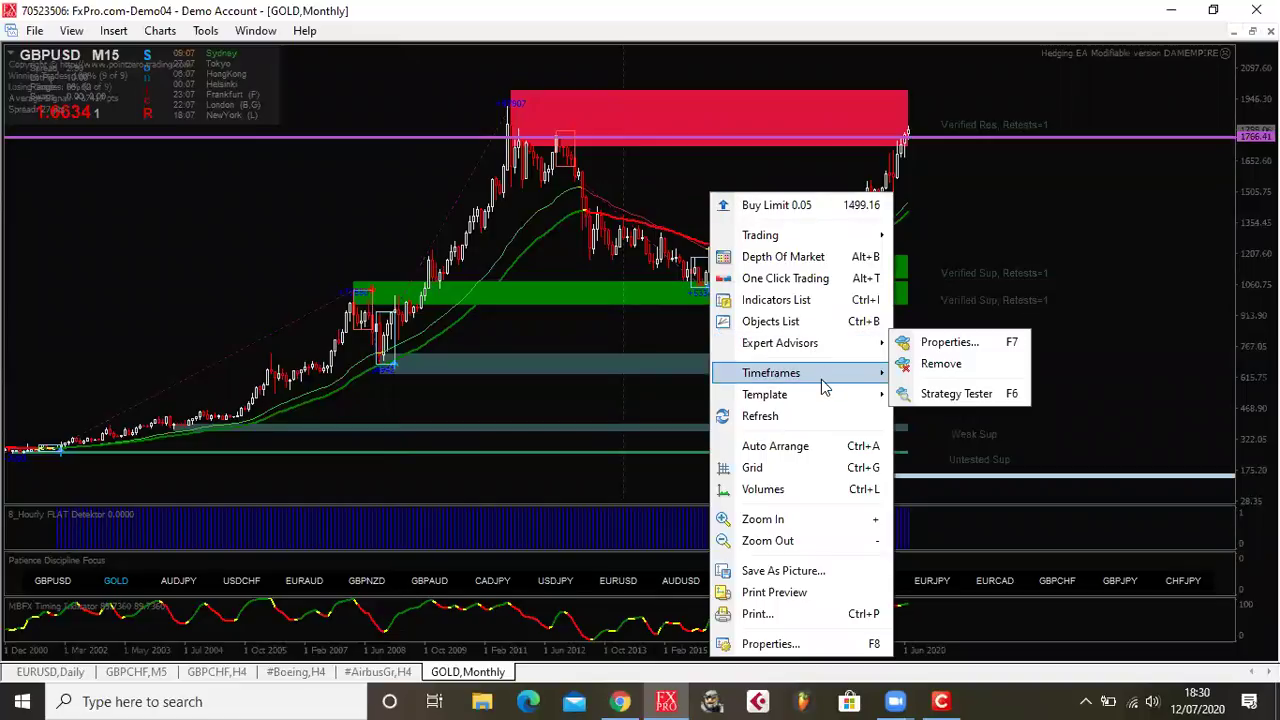
{"action": "mouse_move", "coordinate": [821, 376]}
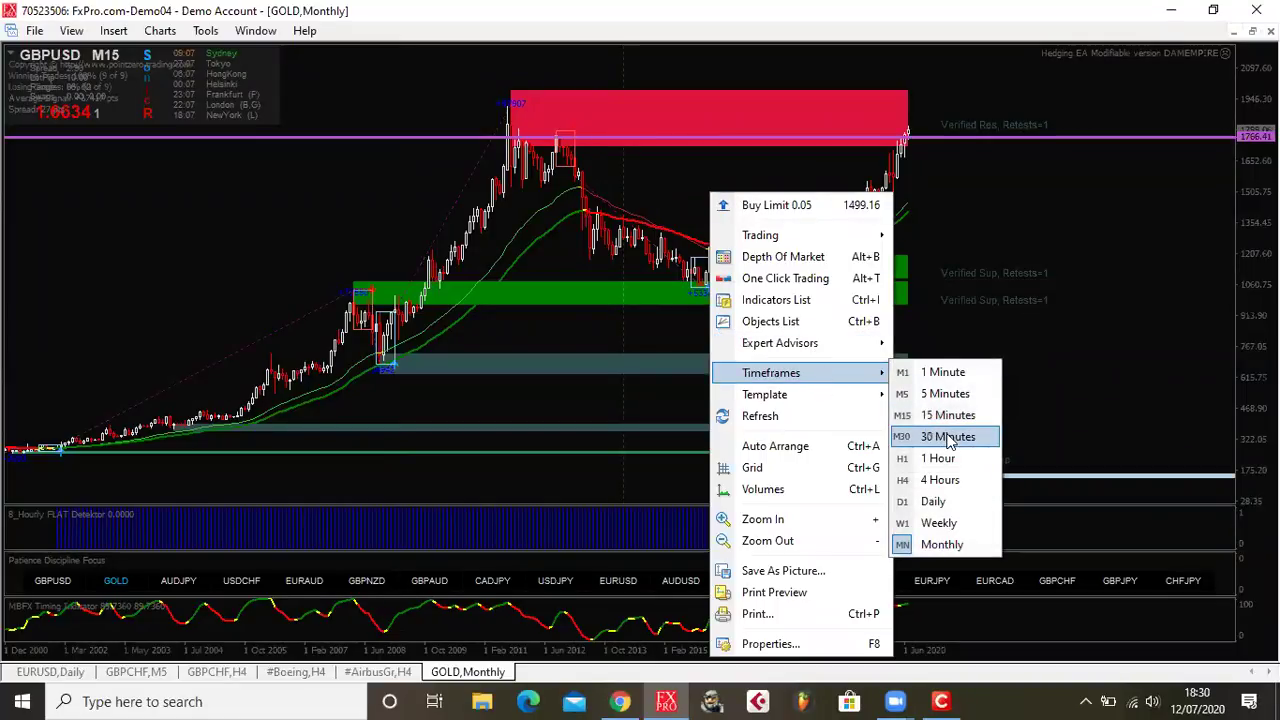
{"action": "left_click", "coordinate": [928, 505]}
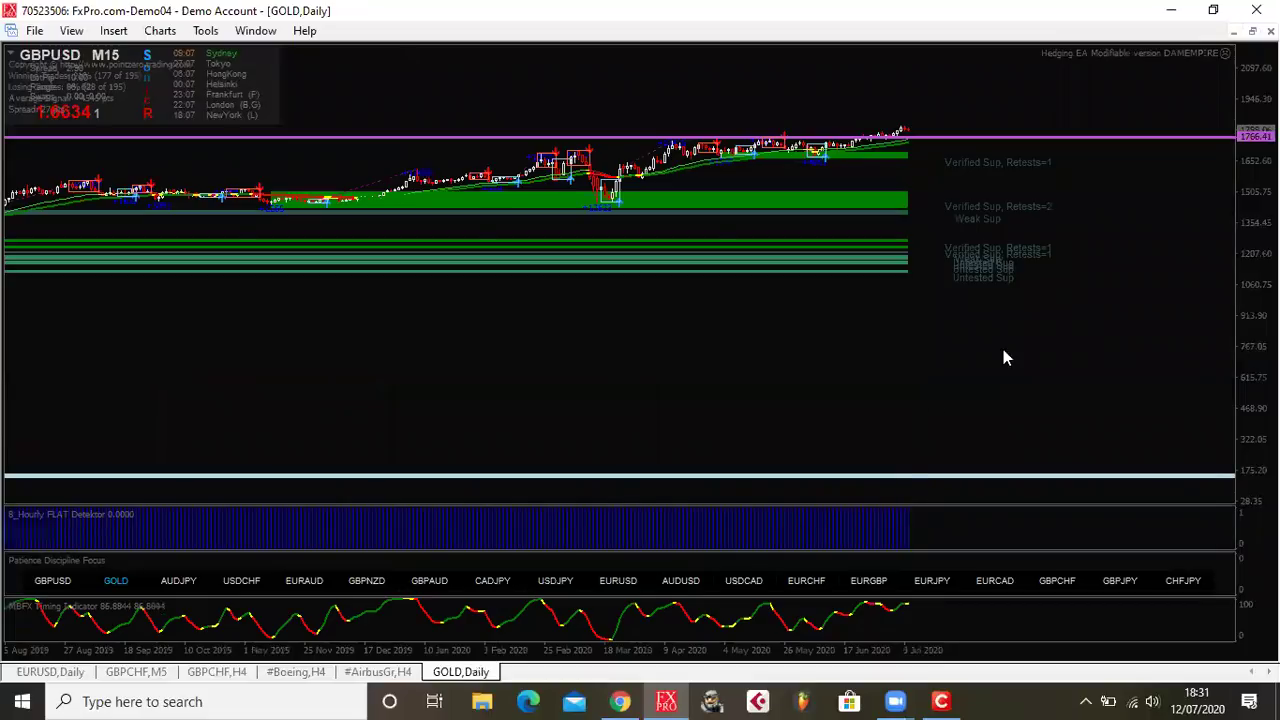
{"action": "left_click_drag", "start_coordinate": [1250, 372], "coordinate": [1257, 143]}
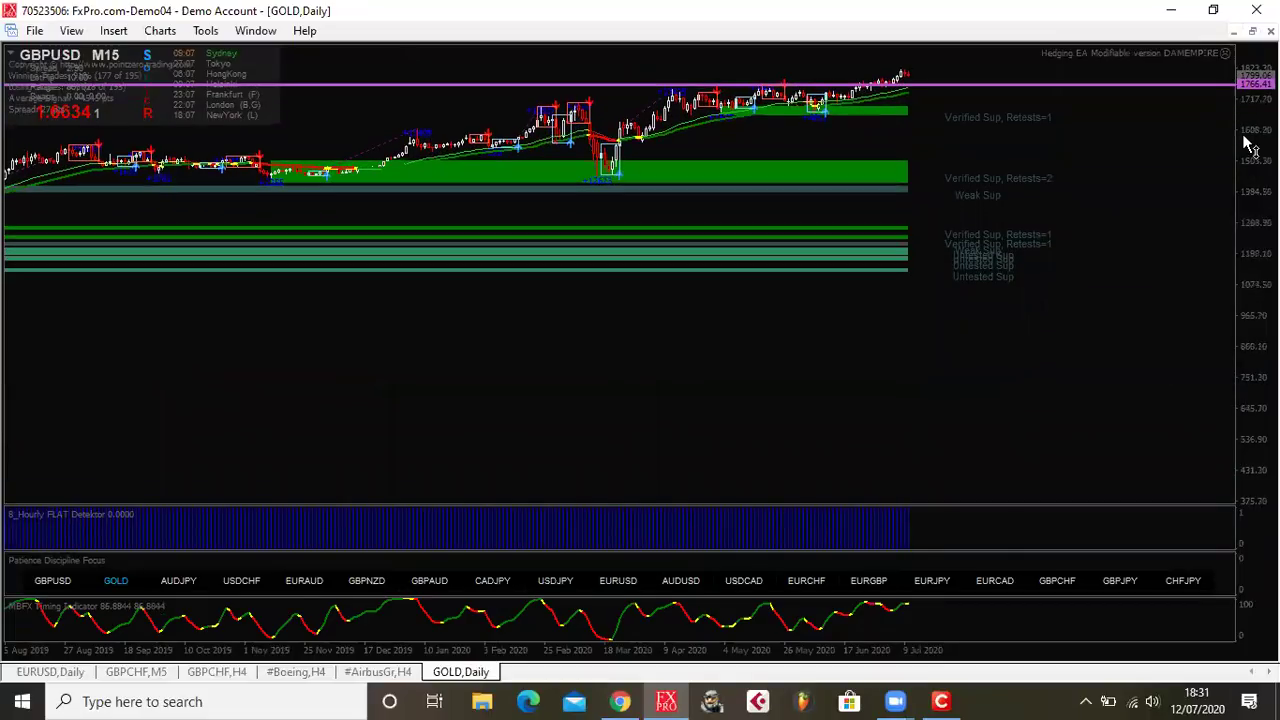
{"action": "left_click_drag", "start_coordinate": [1262, 255], "coordinate": [1188, 150]}
Measure the GOLD Daily rise from the March 2020 low to the July high, and inspect the intermediate swings with the crosshair
{"action": "middle_click", "coordinate": [943, 237]}
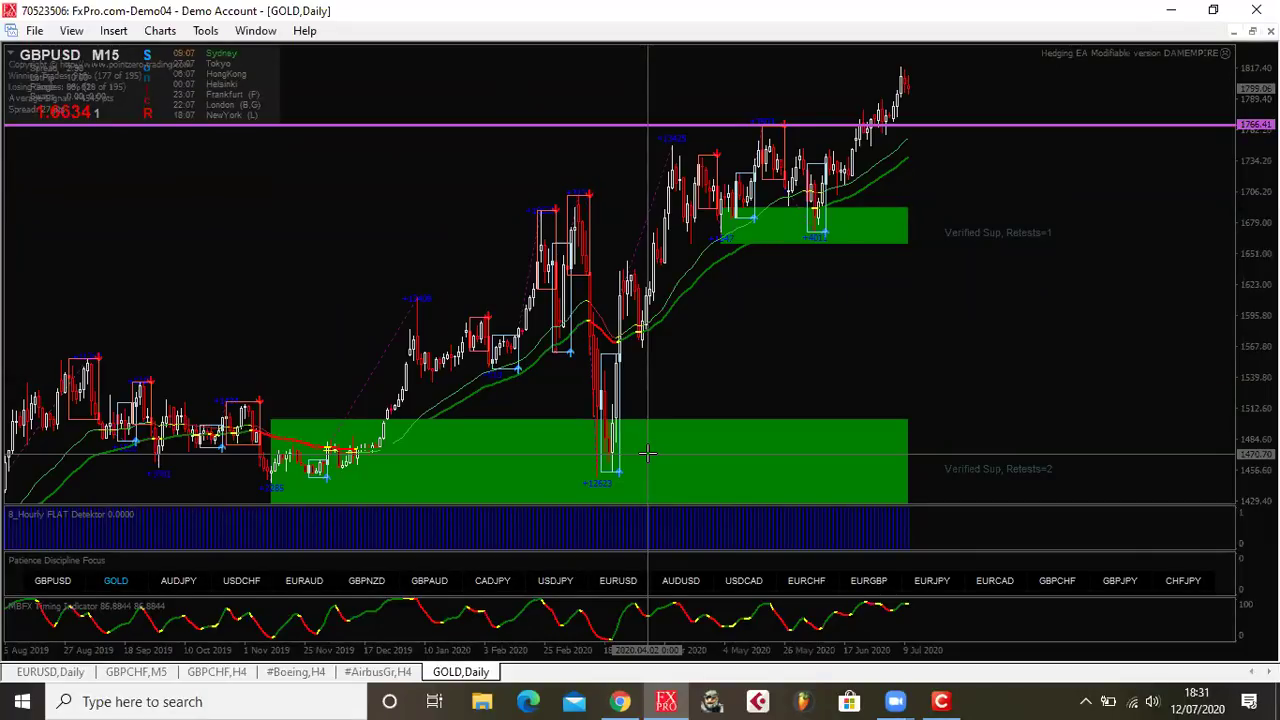
{"action": "left_click_drag", "start_coordinate": [648, 453], "coordinate": [910, 88]}
{"action": "left_click_drag", "start_coordinate": [910, 88], "coordinate": [914, 93]}
{"action": "middle_click", "coordinate": [630, 443]}
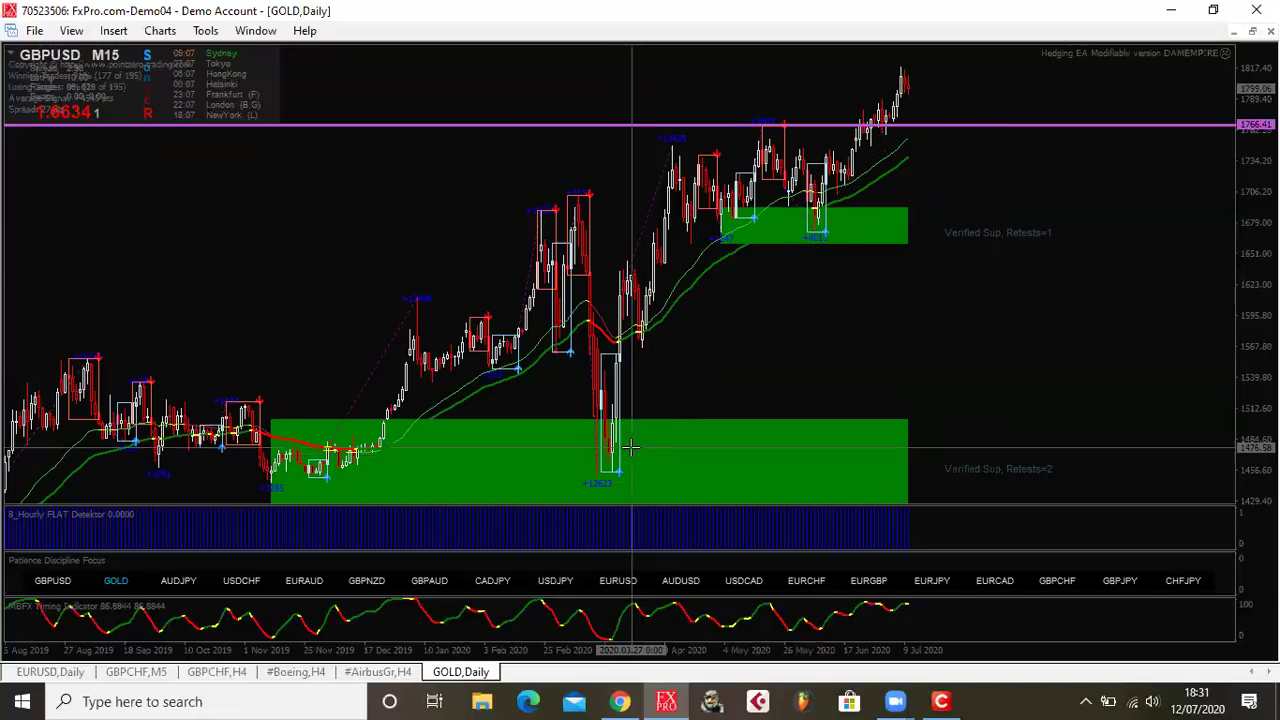
{"action": "left_click_drag", "start_coordinate": [620, 462], "coordinate": [783, 271]}
{"action": "middle_click", "coordinate": [637, 316]}
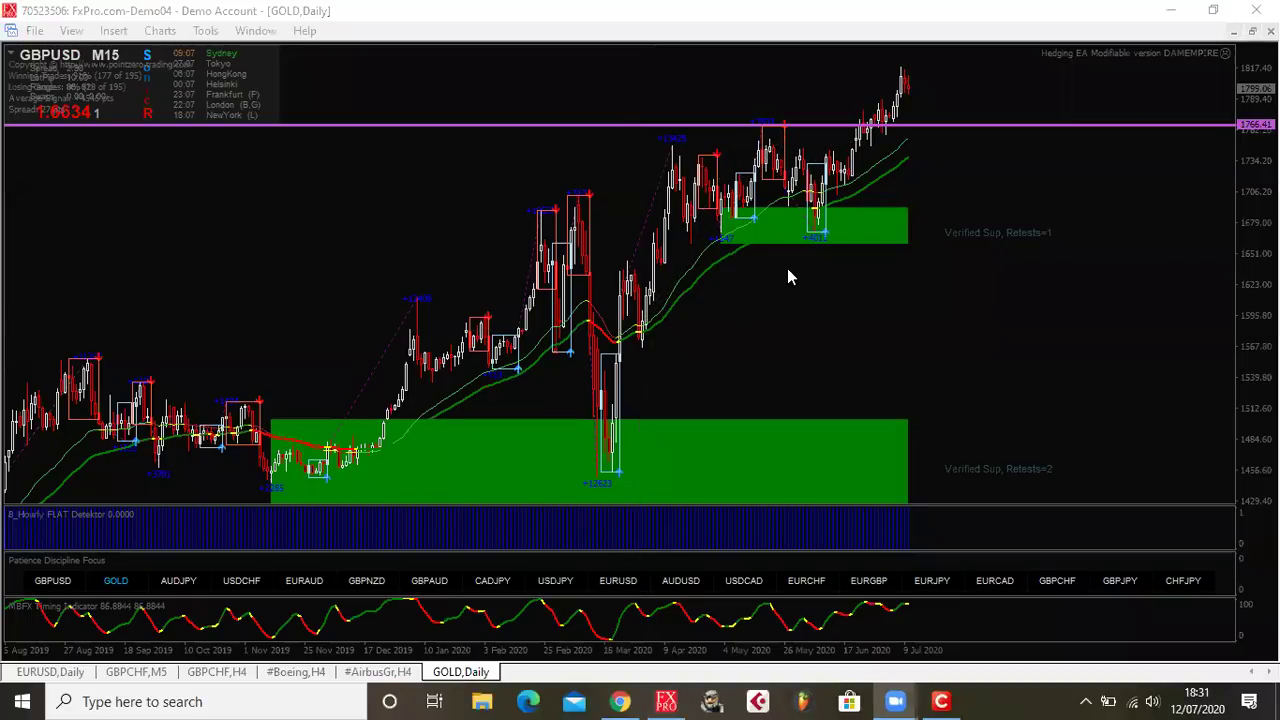
{"action": "left_click", "coordinate": [851, 259]}
{"action": "middle_click", "coordinate": [651, 345]}
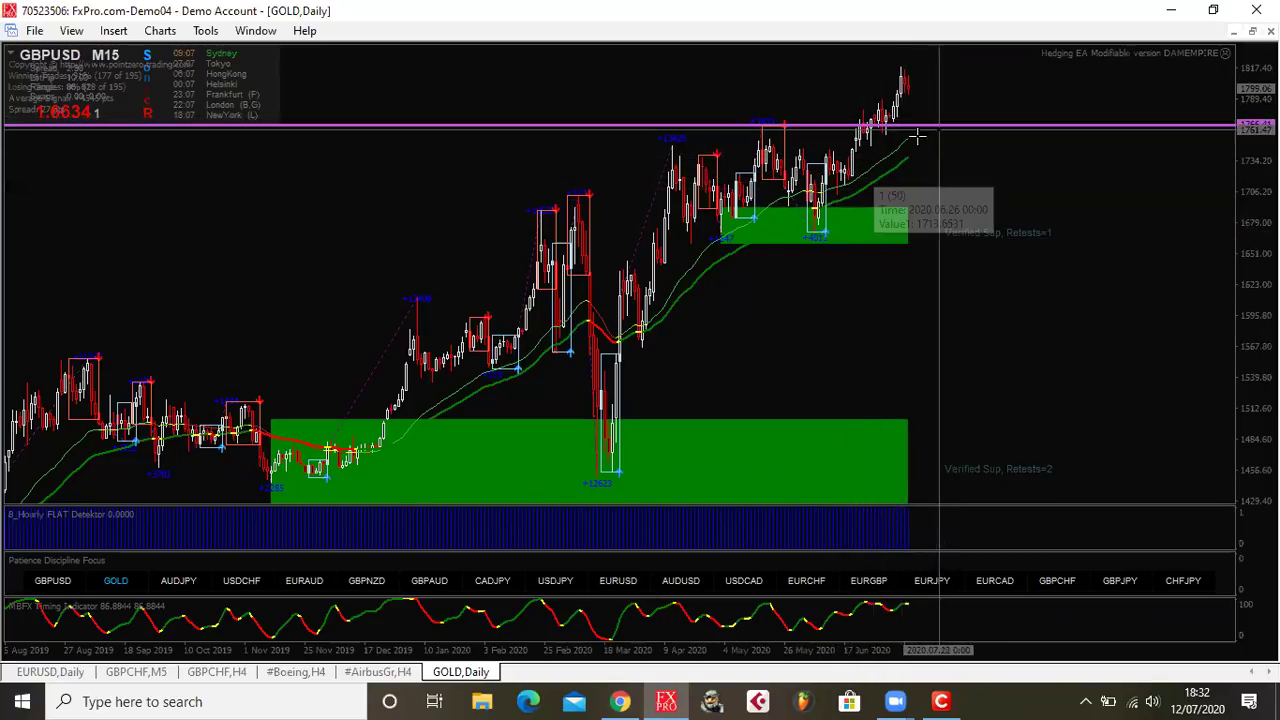
{"action": "left_click", "coordinate": [802, 300]}
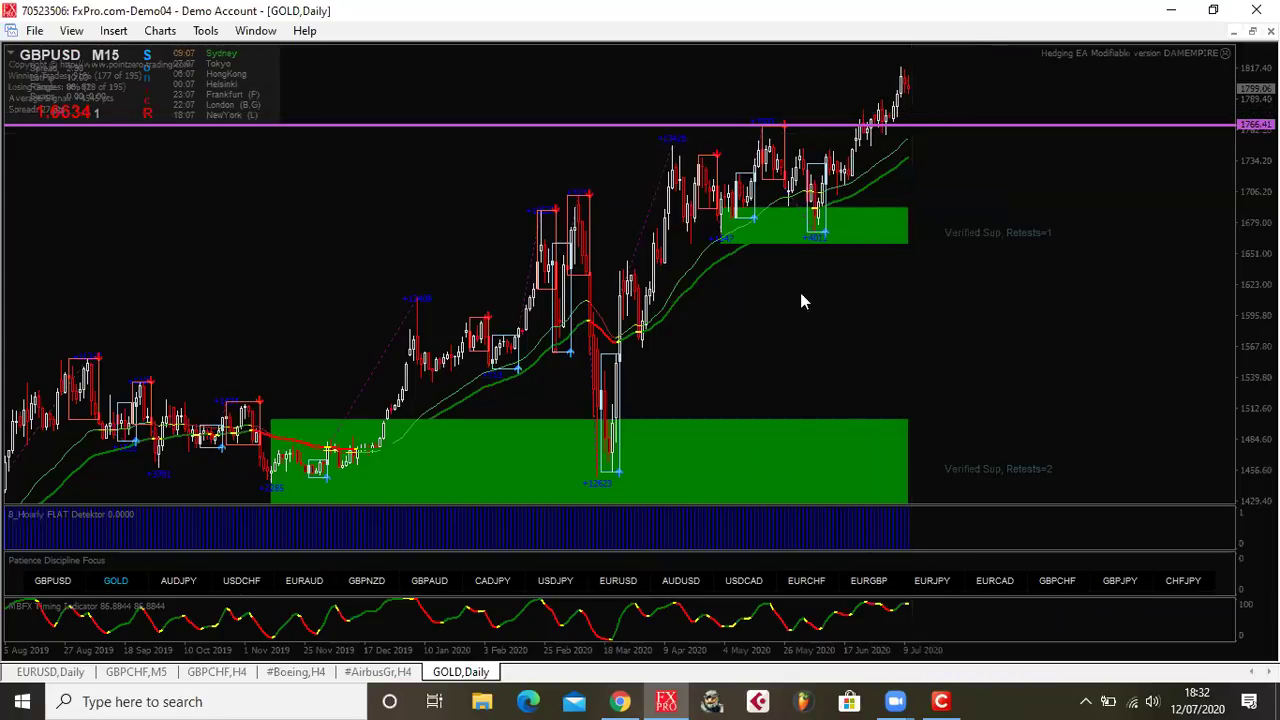
Compare the Gold Seasonal chart in Chrome with GOLD Daily in the terminal, measuring the latest candles against the 1766.41 line
{"action": "left_click", "coordinate": [622, 700]}
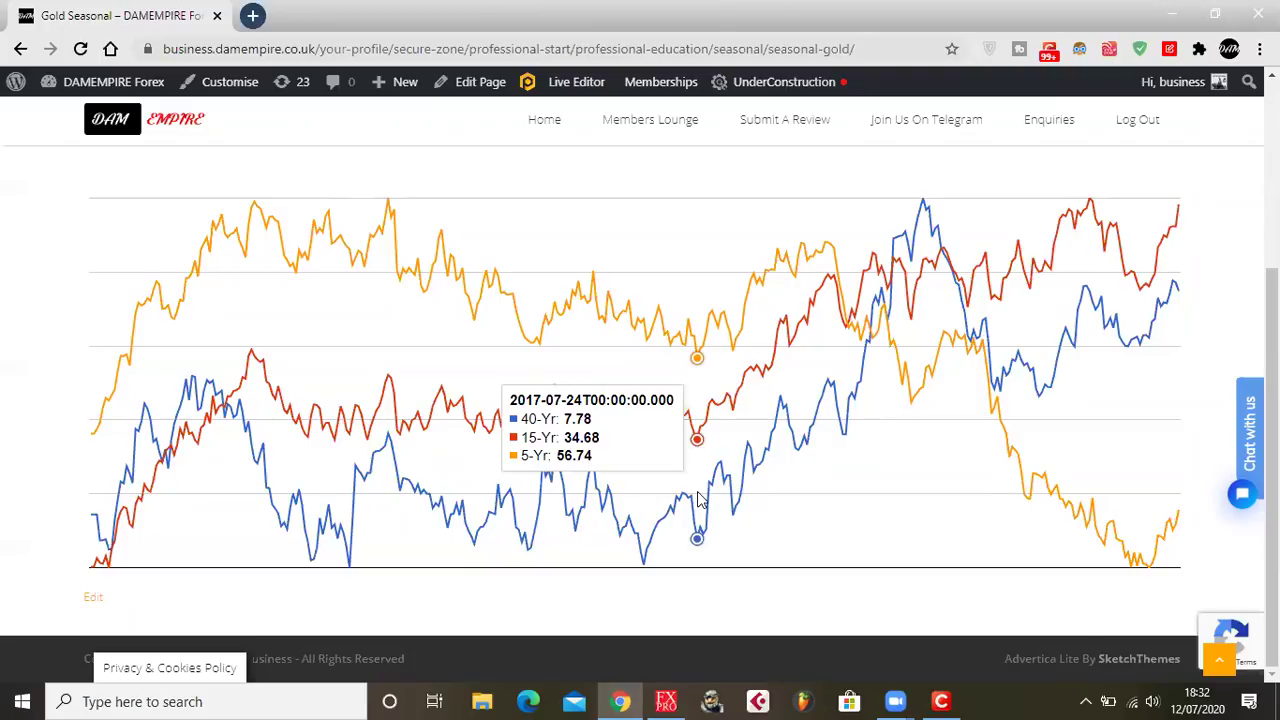
{"action": "left_click", "coordinate": [666, 701]}
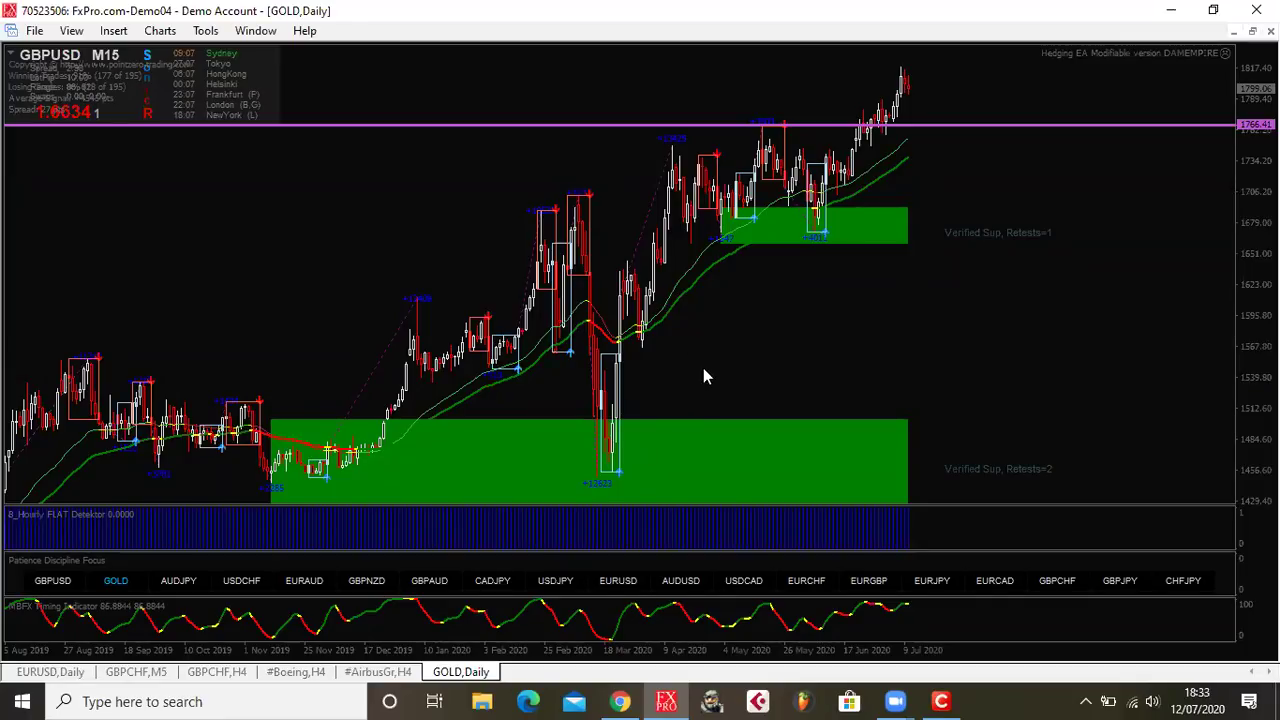
{"action": "middle_click", "coordinate": [793, 311]}
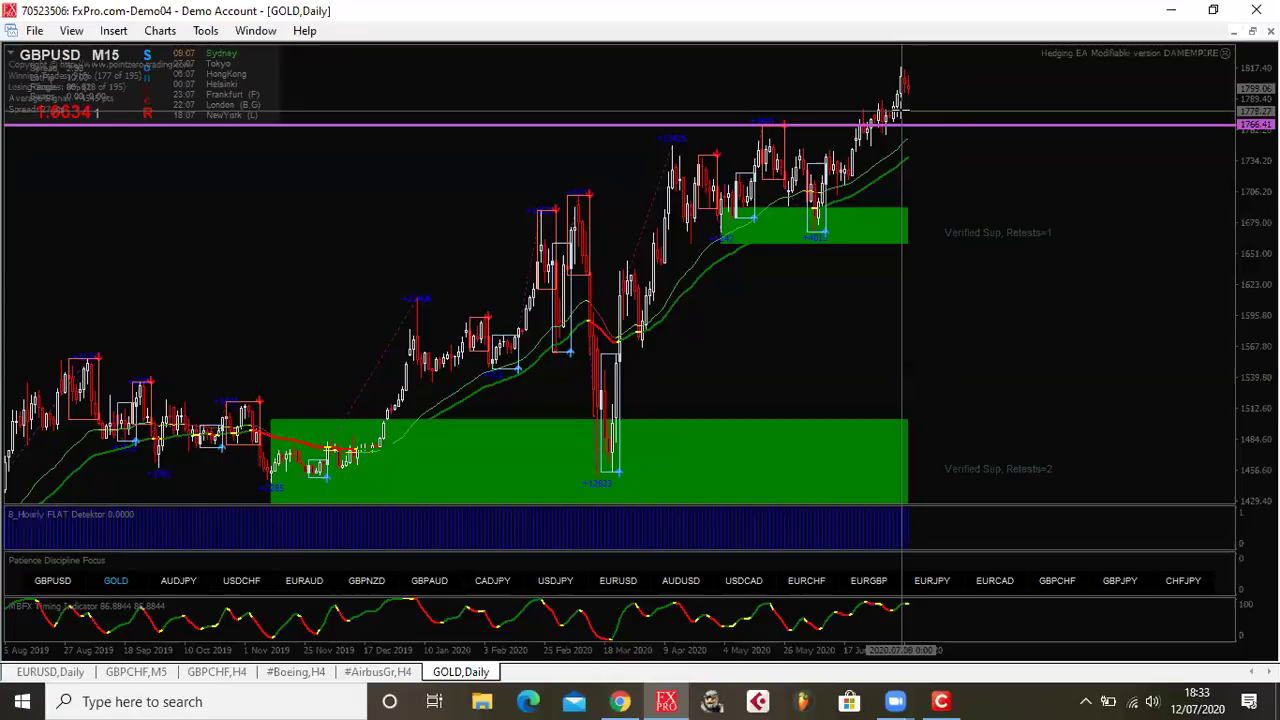
{"action": "mouse_move", "coordinate": [902, 111]}
{"action": "left_mouse_down"}
{"action": "mouse_move", "coordinate": [971, 110]}
{"action": "mouse_move", "coordinate": [912, 126]}
{"action": "left_mouse_up"}
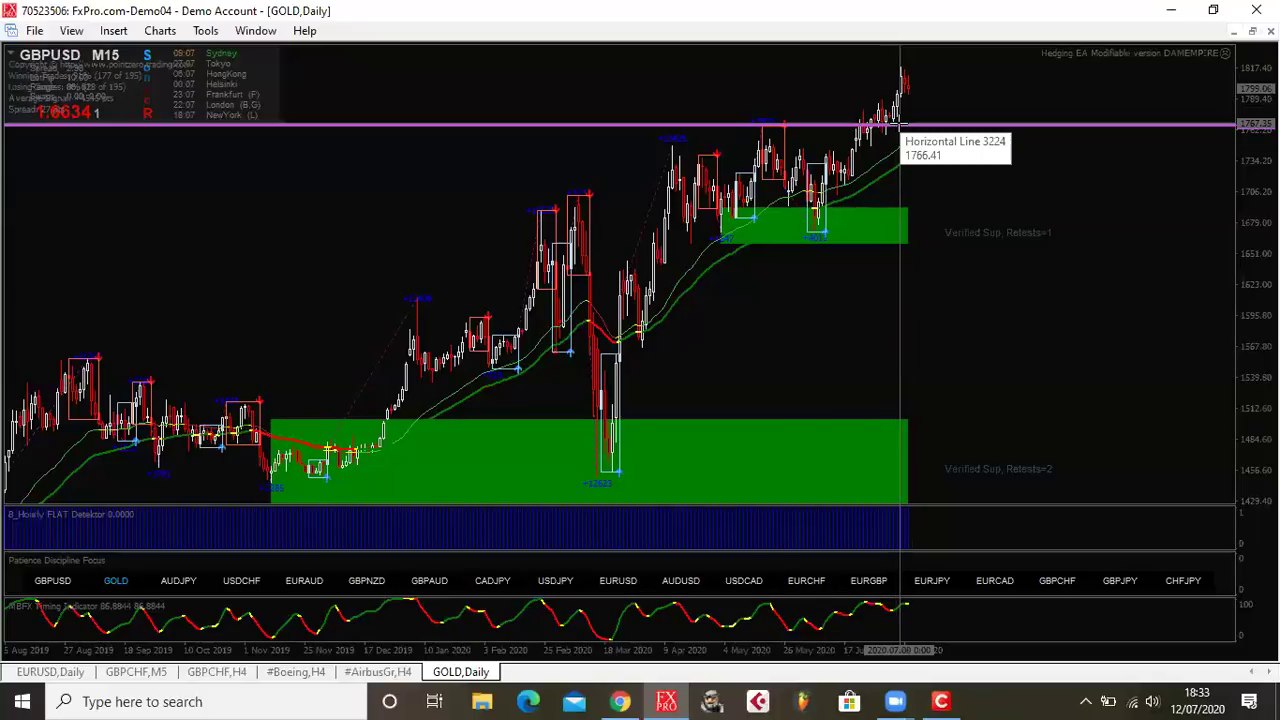
{"action": "left_click_drag", "start_coordinate": [903, 122], "coordinate": [906, 124]}
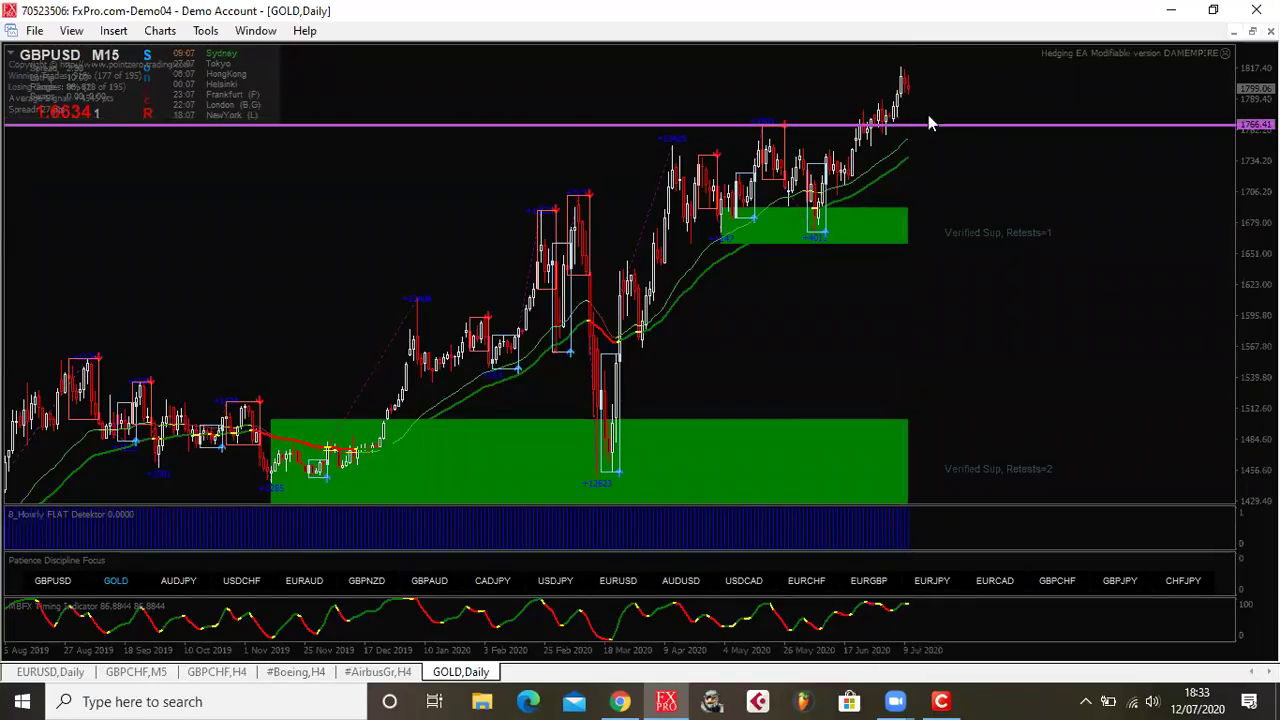
{"action": "middle_click", "coordinate": [928, 104]}
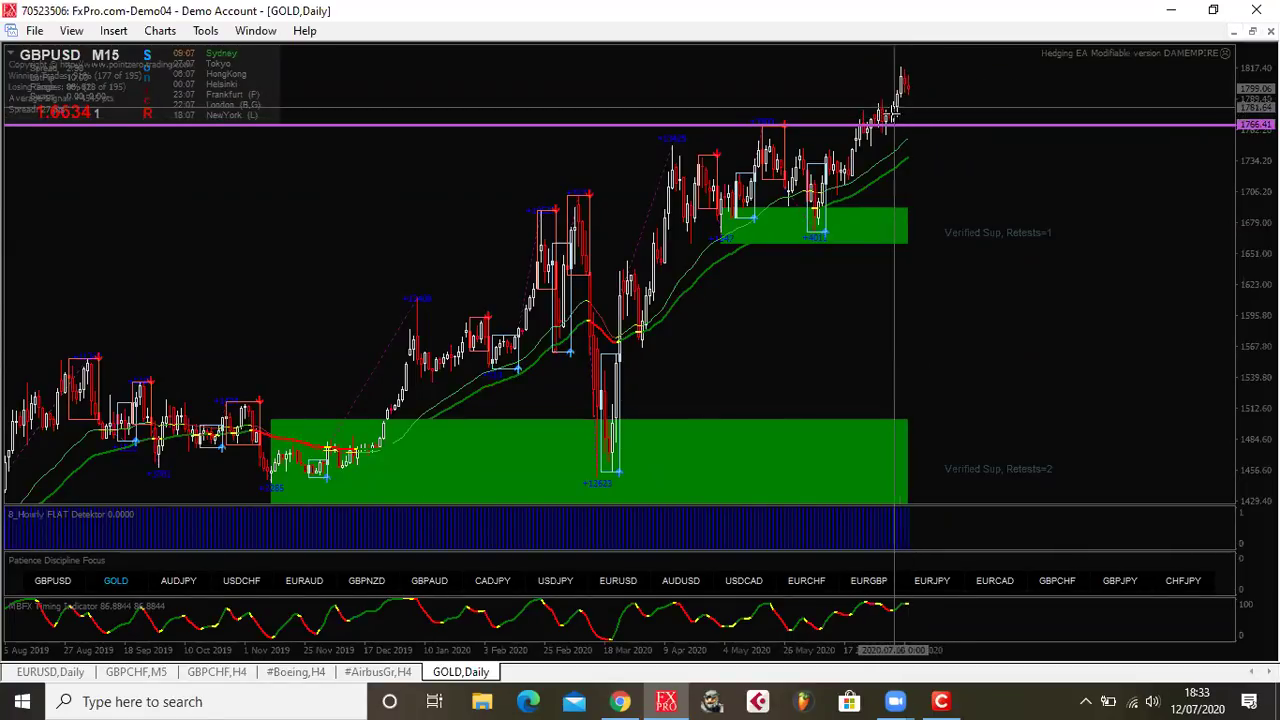
{"action": "middle_click", "coordinate": [935, 90]}
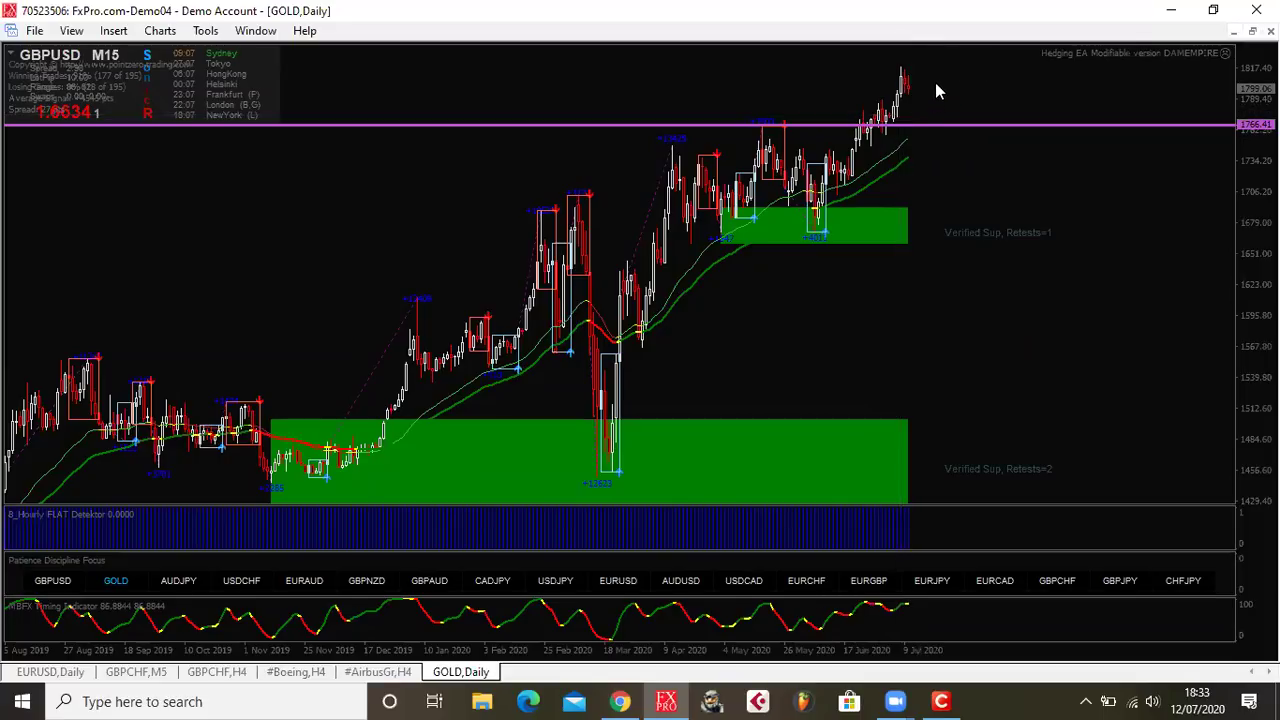
Inspect the latest GOLD Daily candles above the 1766.41 line with the crosshair and measure across the early July candles
{"action": "middle_click", "coordinate": [913, 111]}
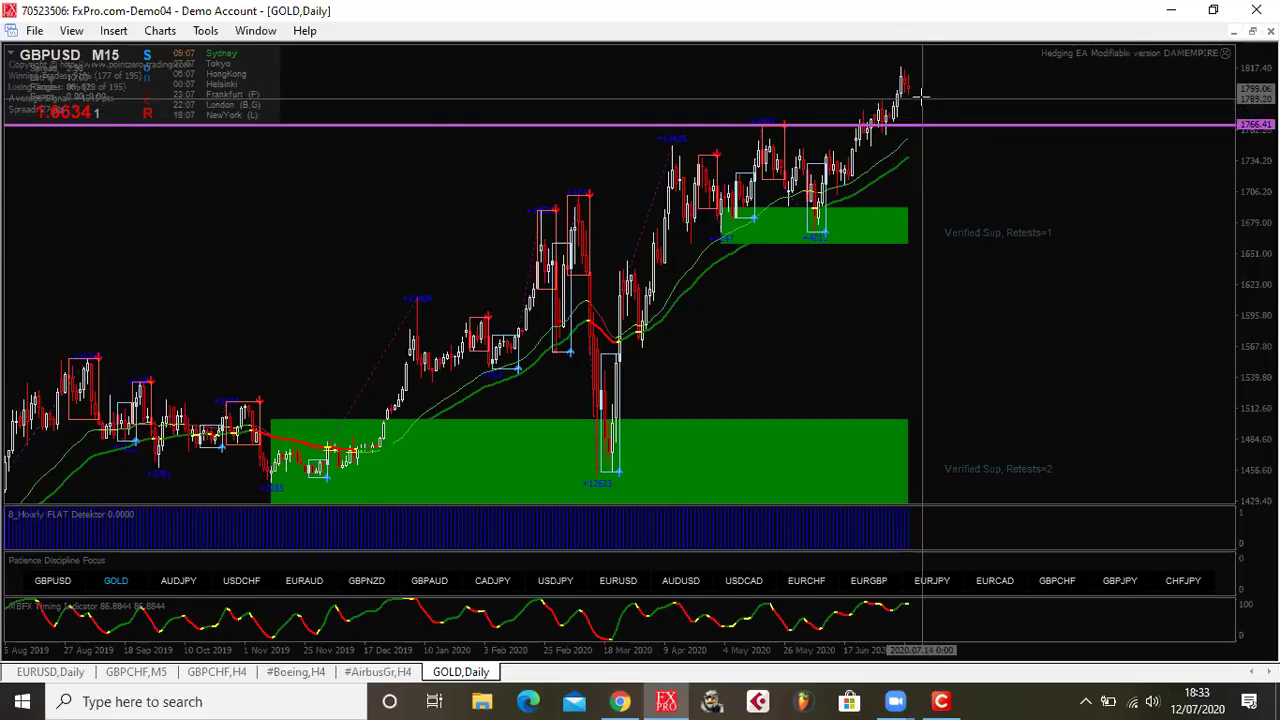
{"action": "middle_click", "coordinate": [925, 78]}
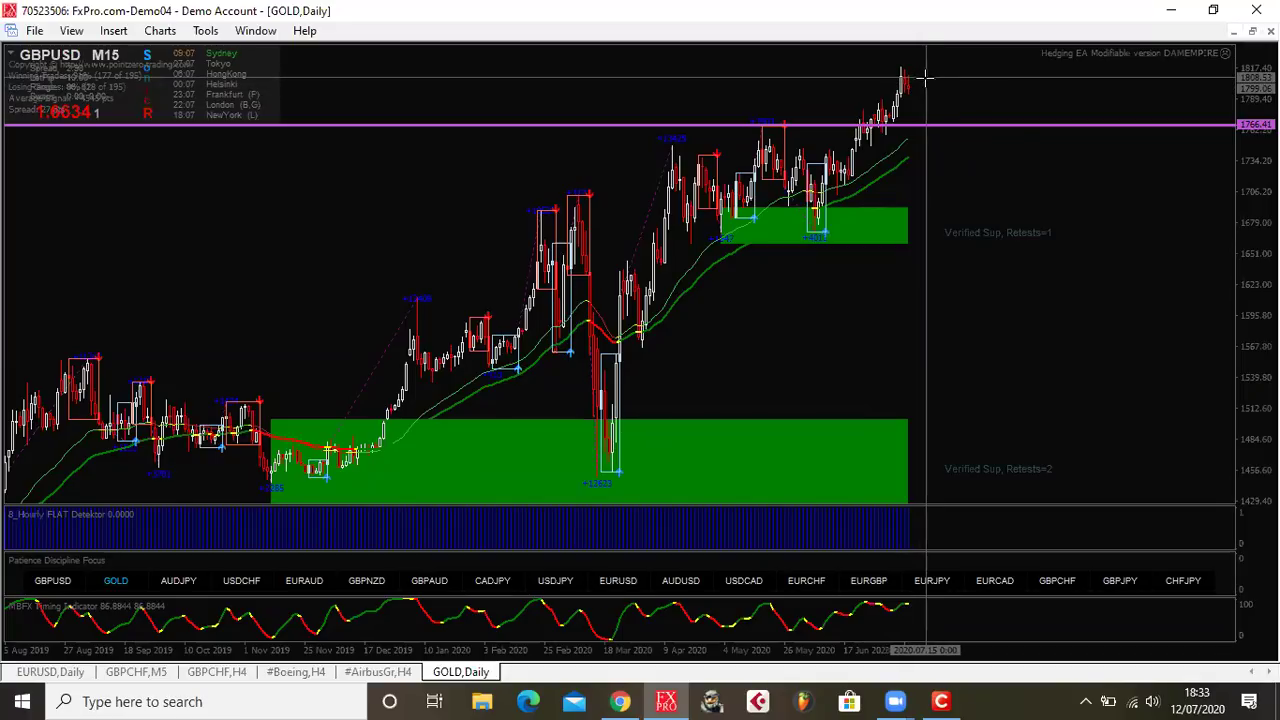
{"action": "middle_click", "coordinate": [915, 110]}
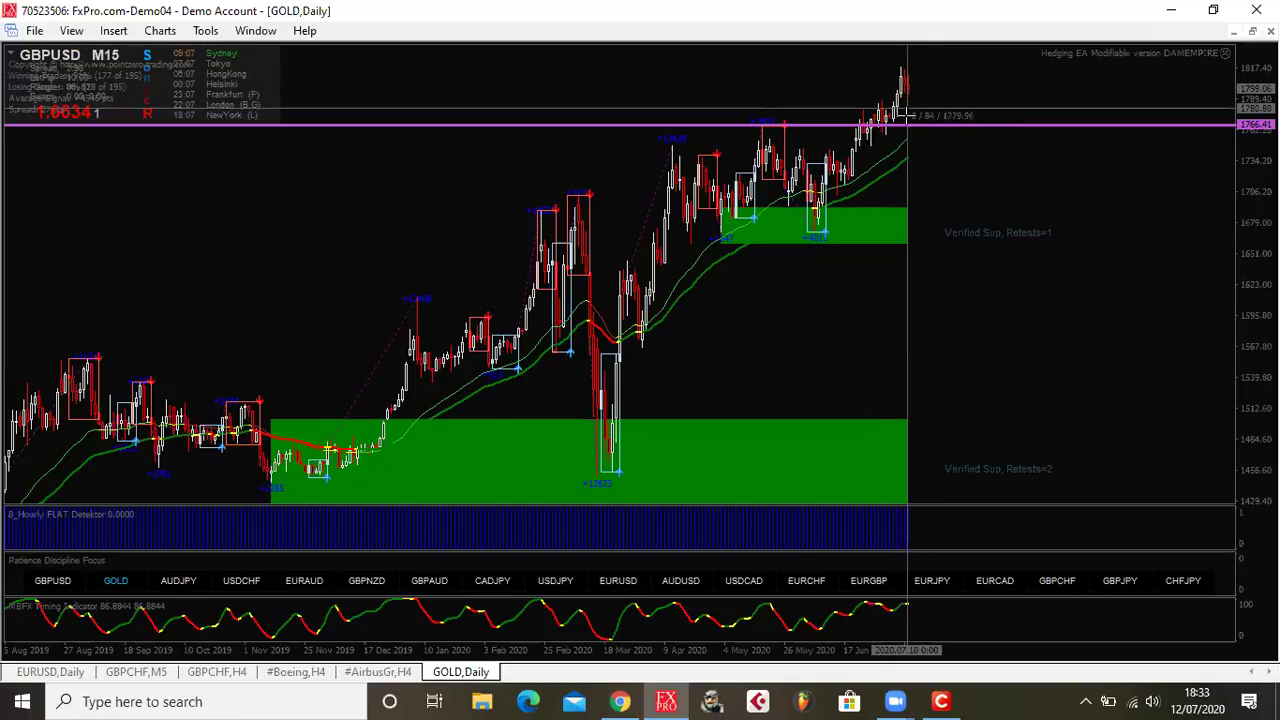
{"action": "middle_click", "coordinate": [898, 118]}
{"action": "middle_click", "coordinate": [898, 118]}
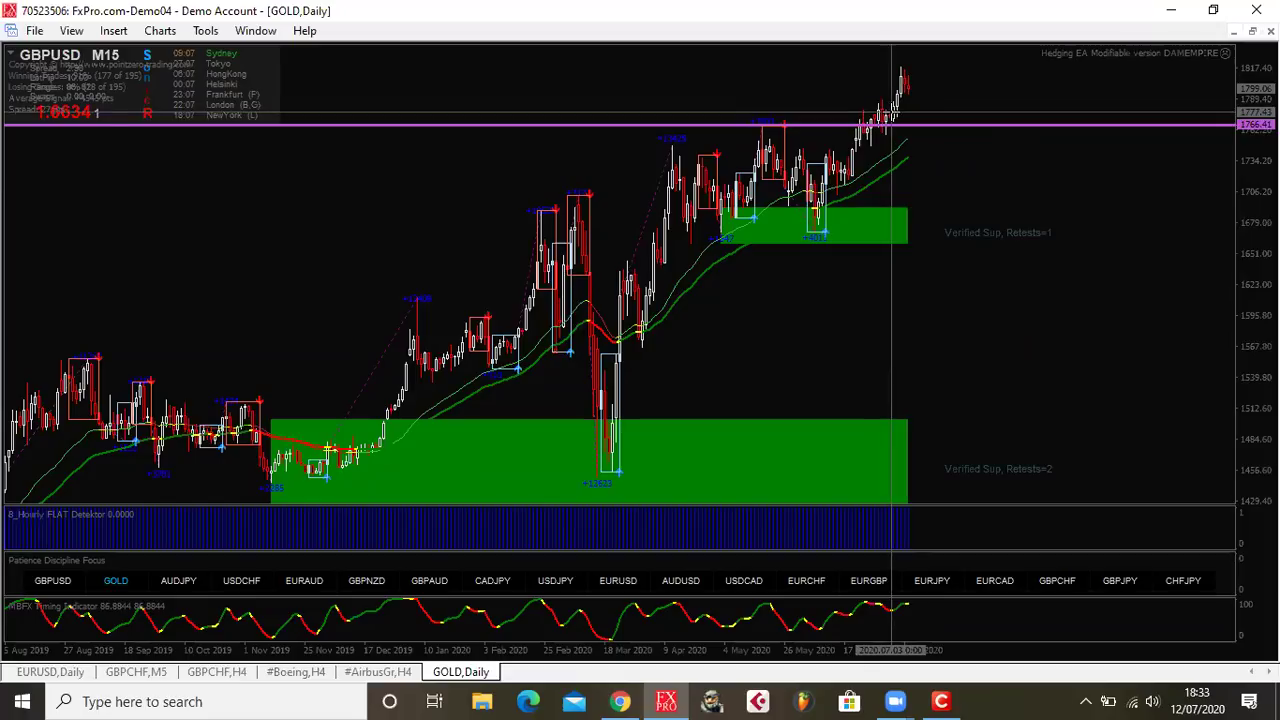
{"action": "left_click_drag", "start_coordinate": [880, 110], "coordinate": [906, 114]}
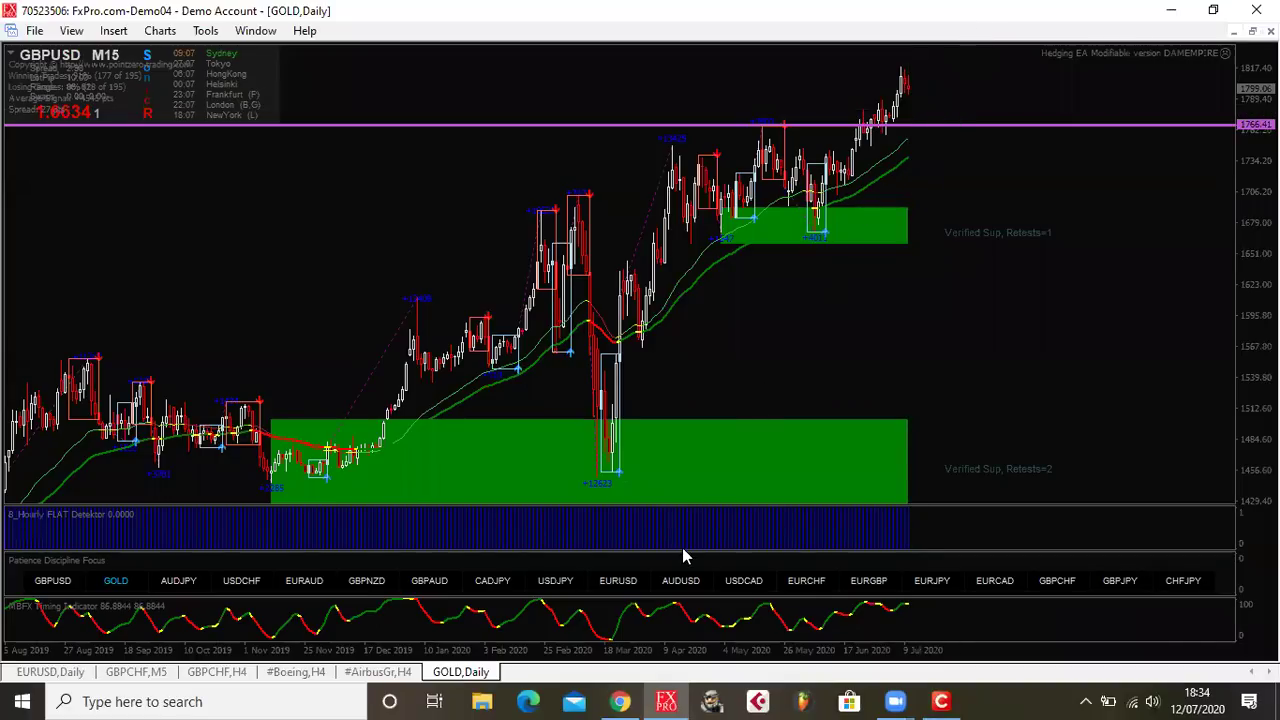
Compare the Gold Seasonal chart's July section in Chrome with GOLD Daily in the terminal, checking today's date in the system calendar
{"action": "left_click", "coordinate": [620, 701]}
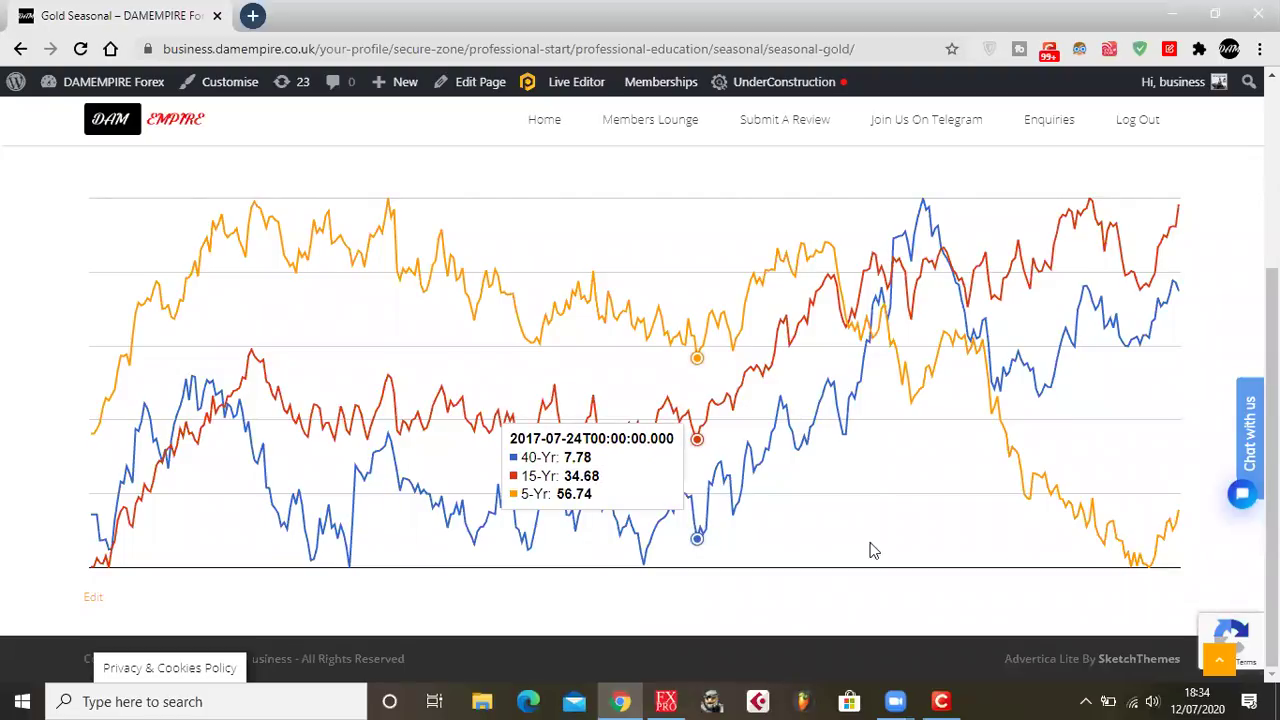
{"action": "key", "text": "super+alt+d"}
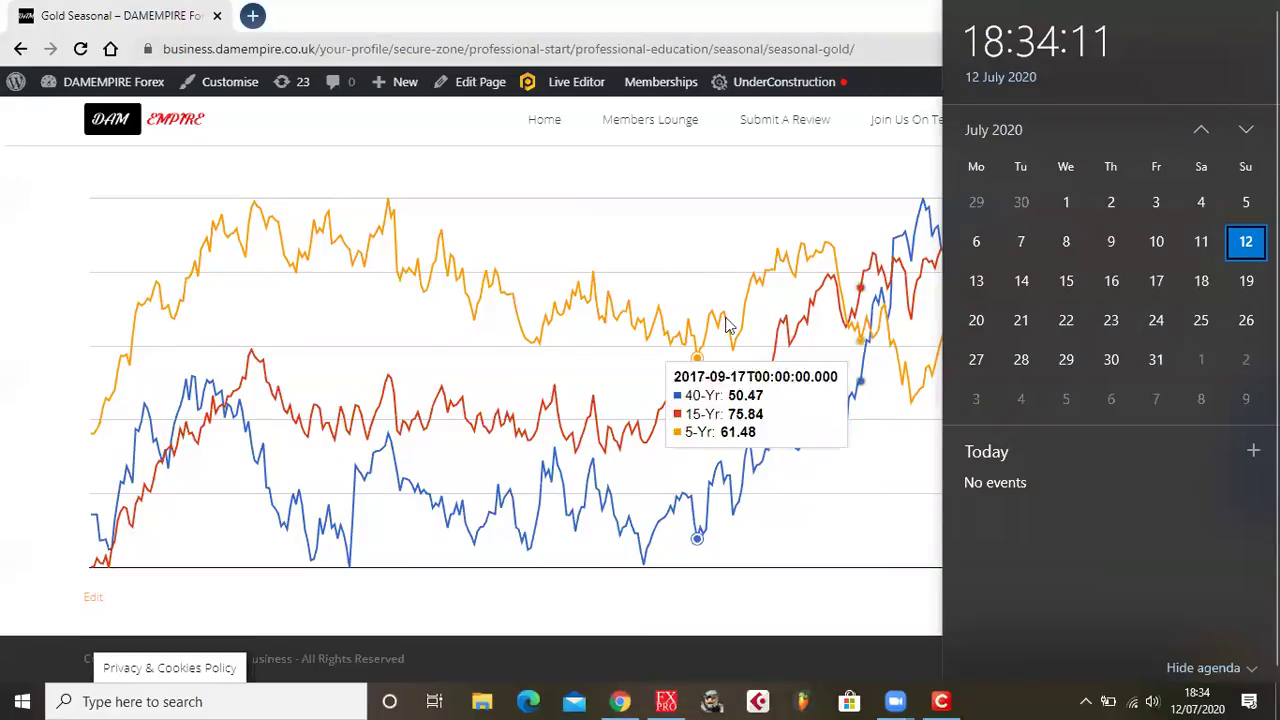
{"action": "left_click", "coordinate": [738, 220]}
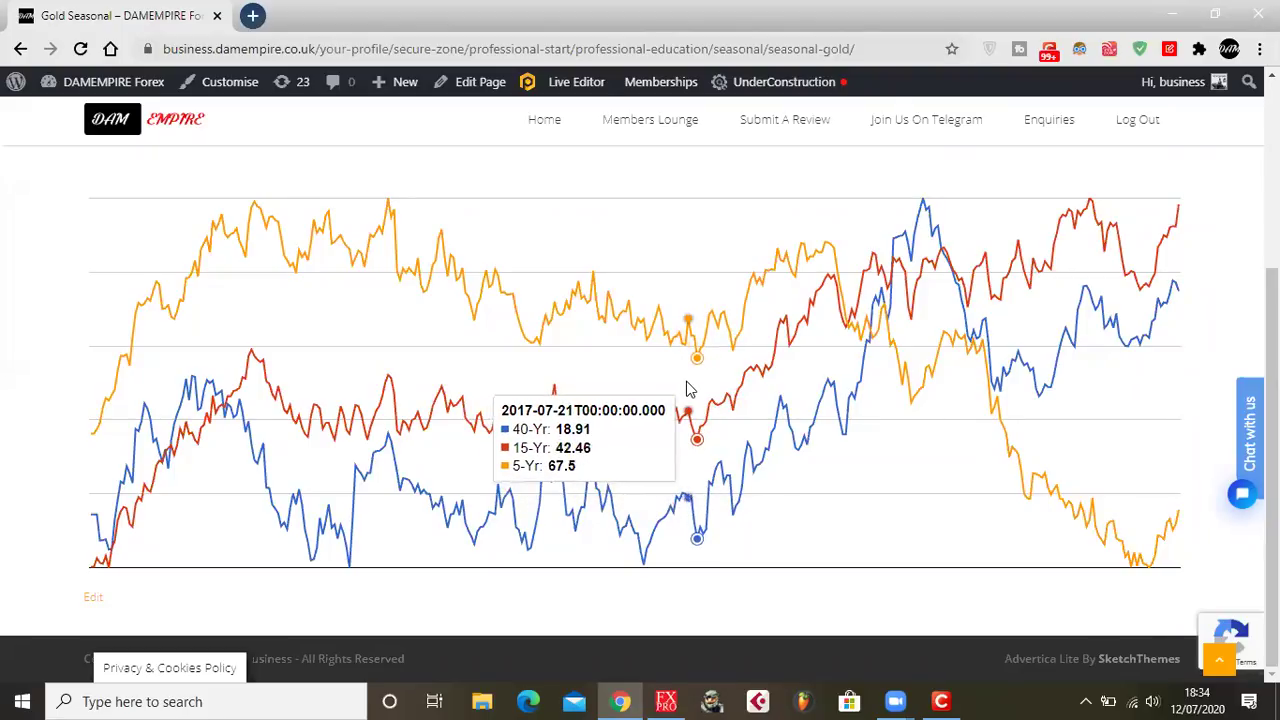
{"action": "left_click", "coordinate": [666, 701]}
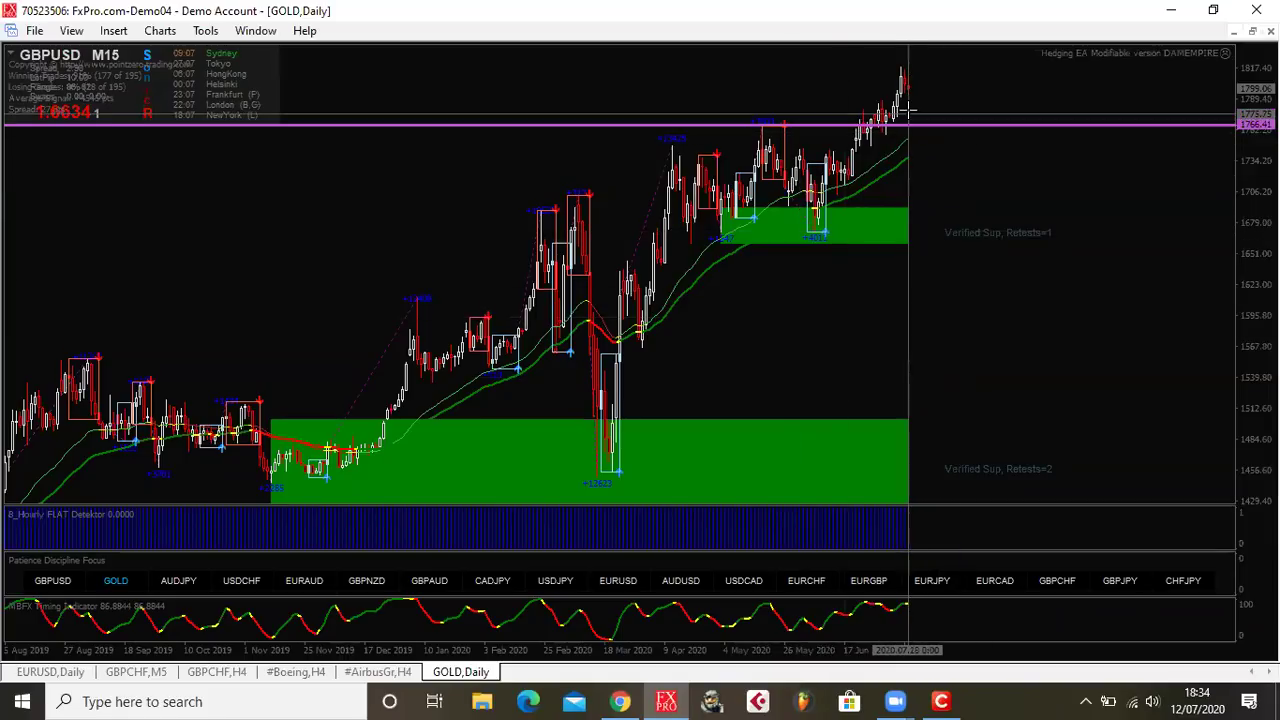
{"action": "left_click", "coordinate": [621, 701]}
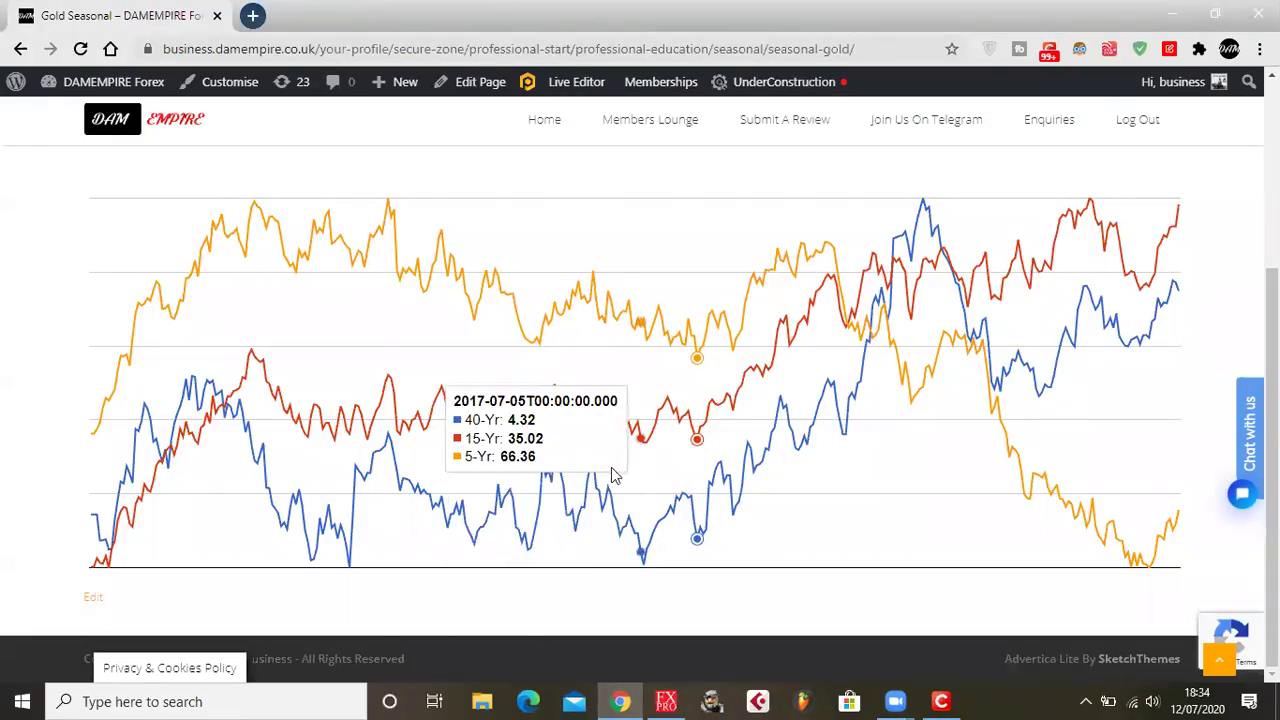
{"action": "left_click", "coordinate": [666, 701]}
{"action": "left_click", "coordinate": [621, 701]}
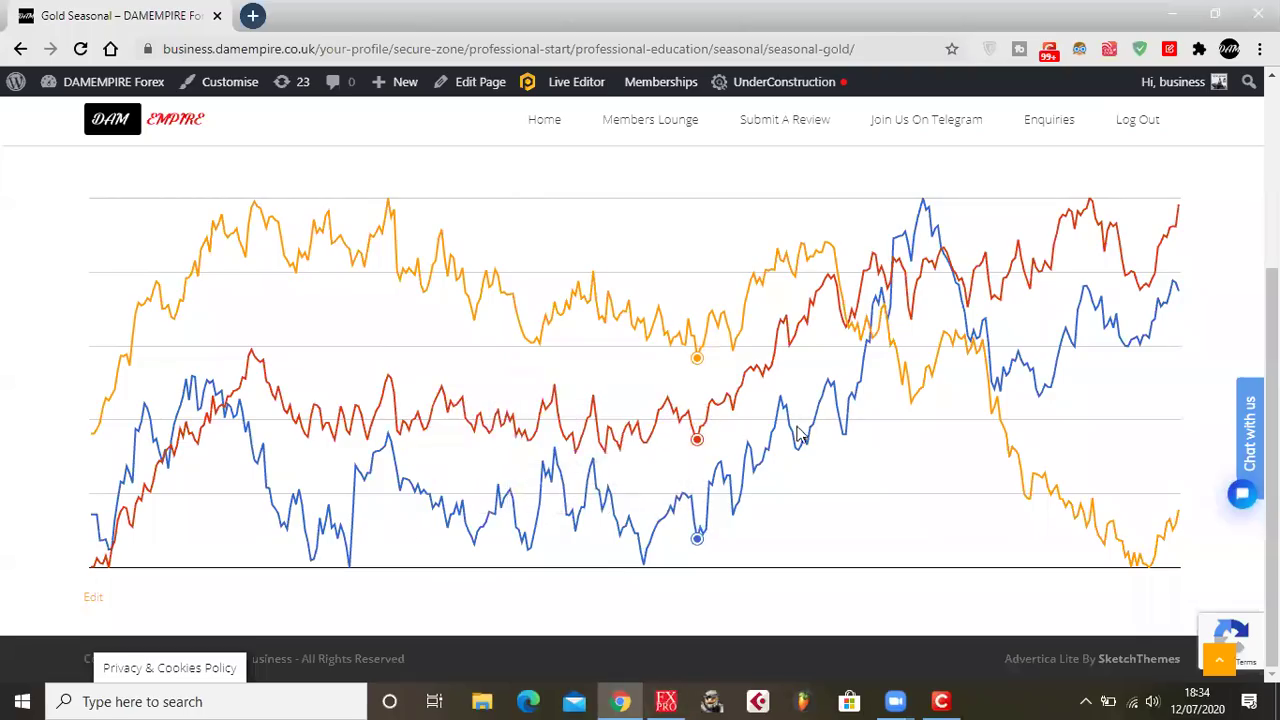
Open a blank Notepad document and write "Check For previous moves" as the first checklist line
{"action": "left_click", "coordinate": [228, 699]}
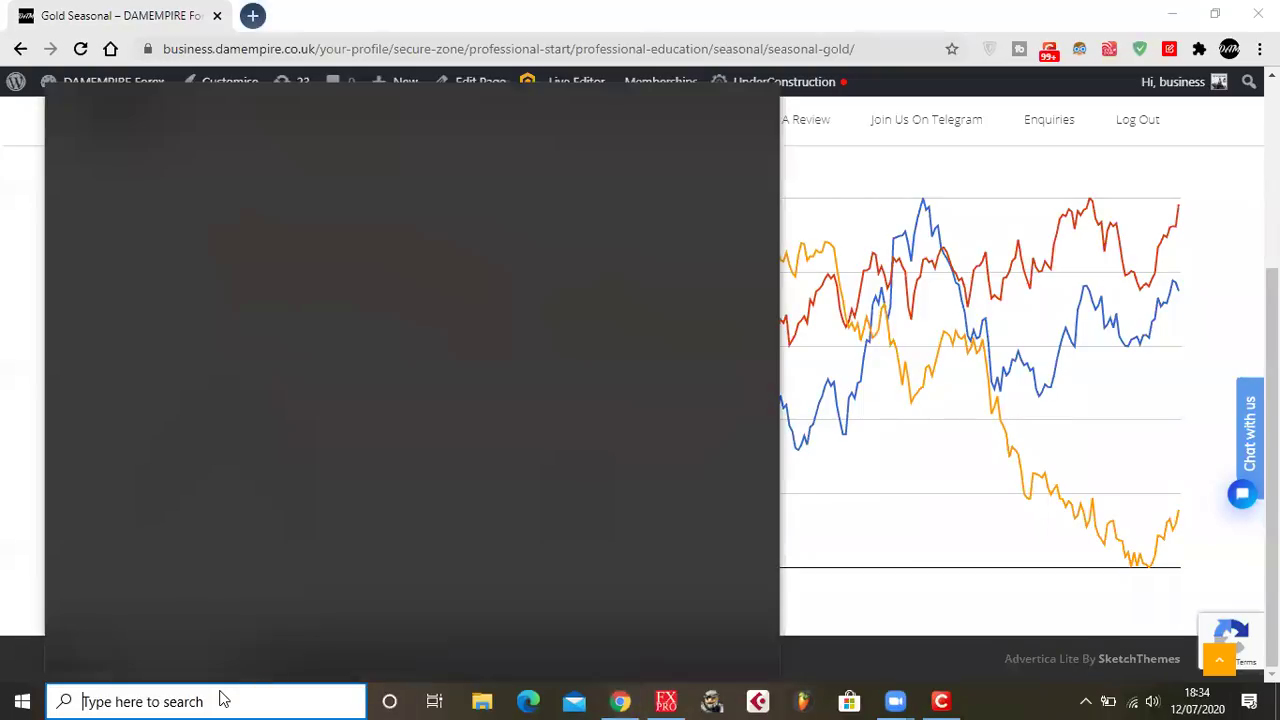
{"action": "type", "text": "note"}
{"action": "key", "text": "Return"}
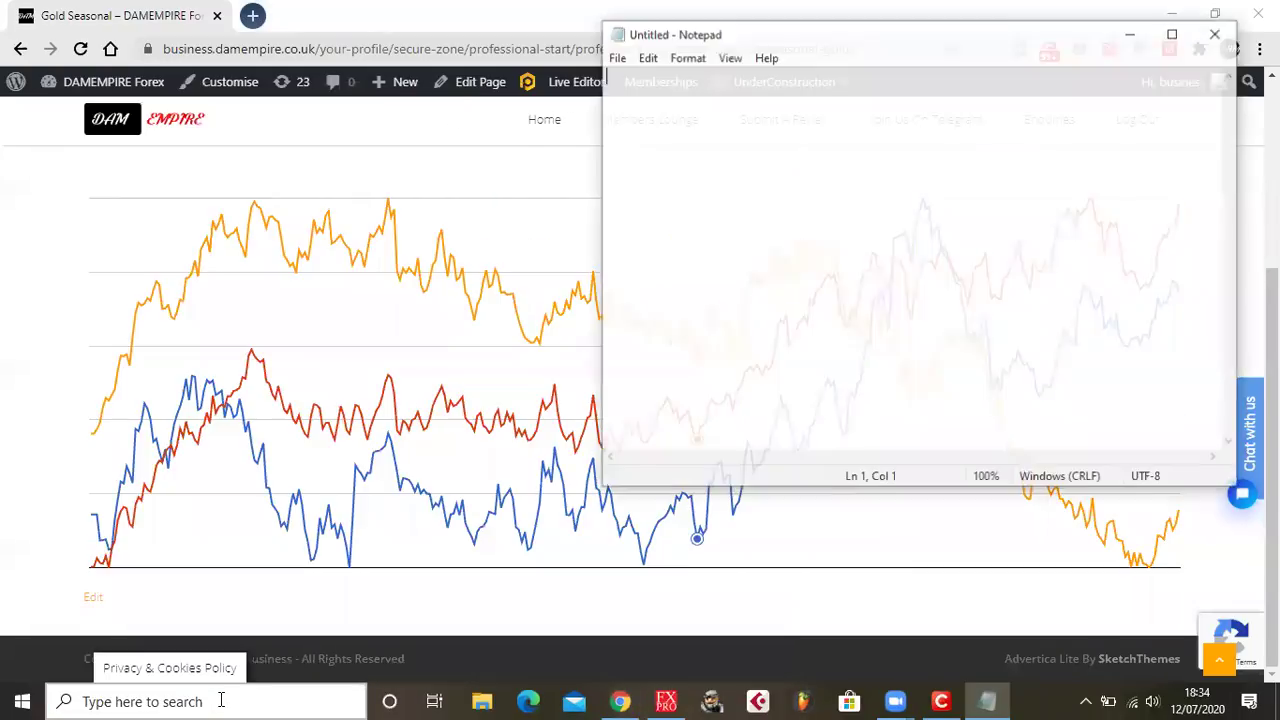
{"action": "type", "text": "Check For p[r"}
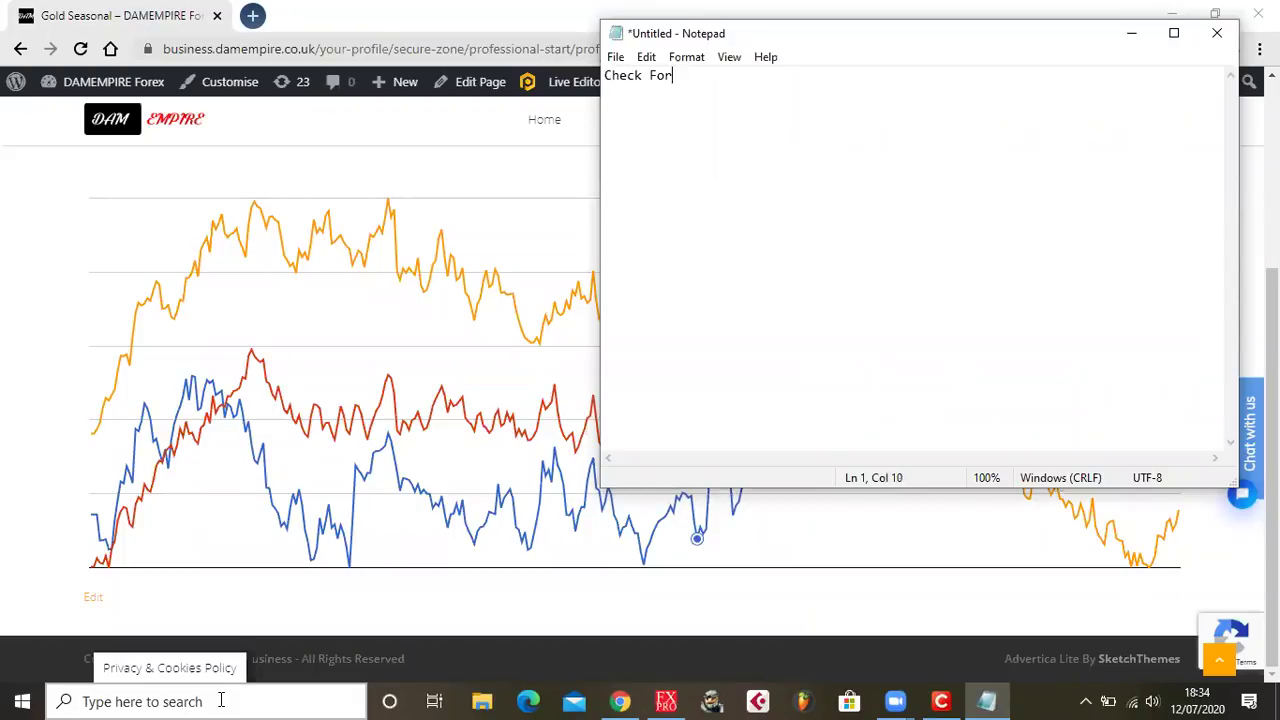
{"action": "key", "text": "BackSpace"}
{"action": "type", "text": "revious moves"}
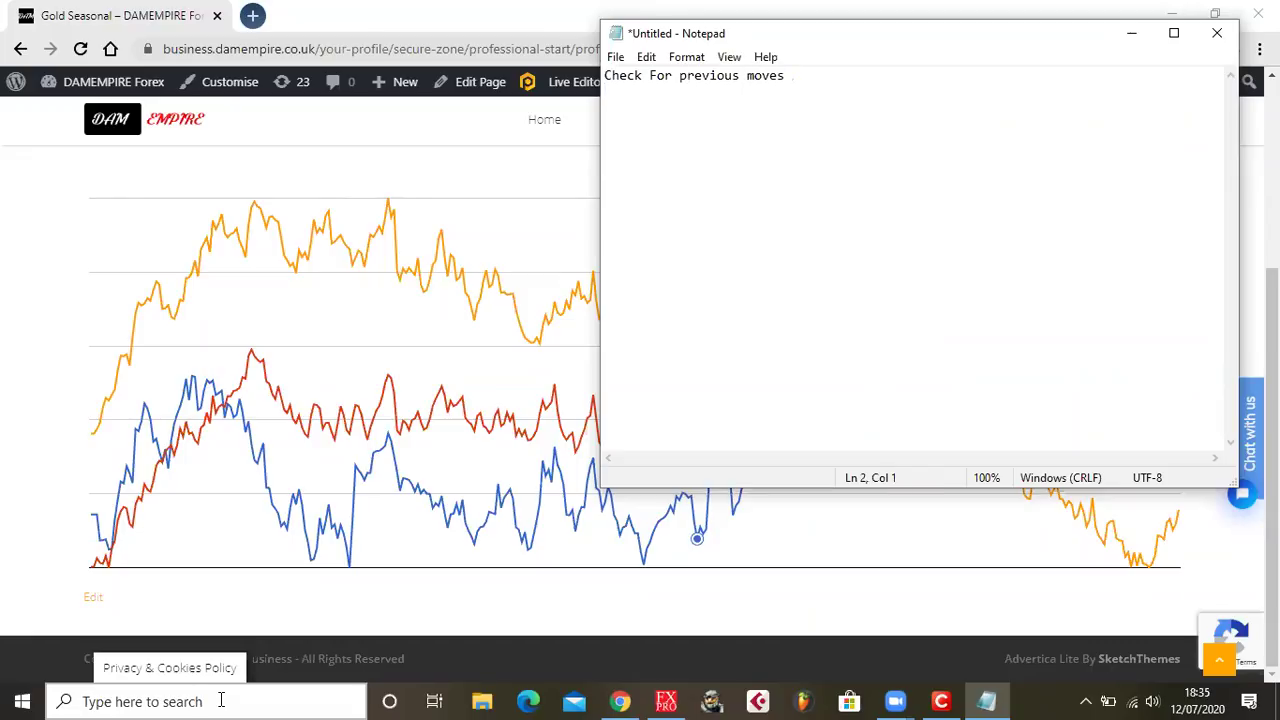
Add the lines "Check COT" and "CHECK SEASONALITY" to the checklist
{"action": "type", "text": "ck COT"}
{"action": "key", "text": "BackSpace"}
{"action": "key", "text": "BackSpace"}
{"action": "type", "text": "OT"}
{"action": "type", "text": "EA"}
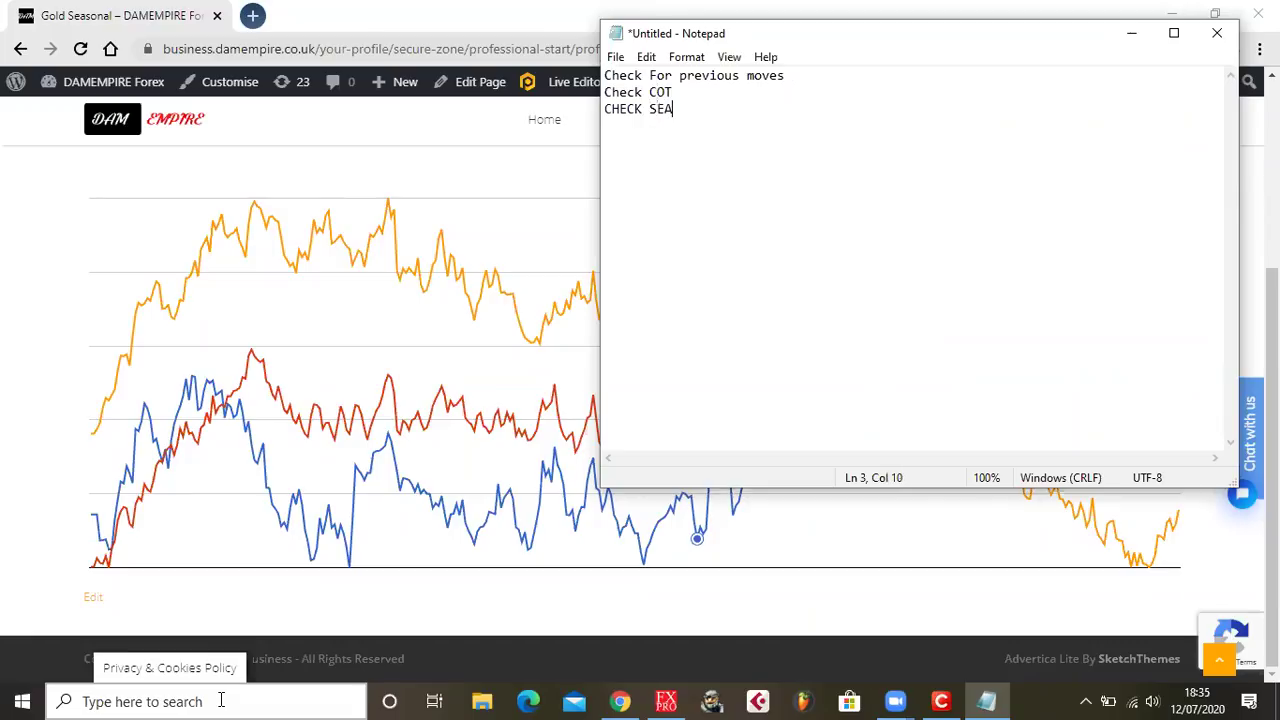
{"action": "type", "text": "SONALITY"}
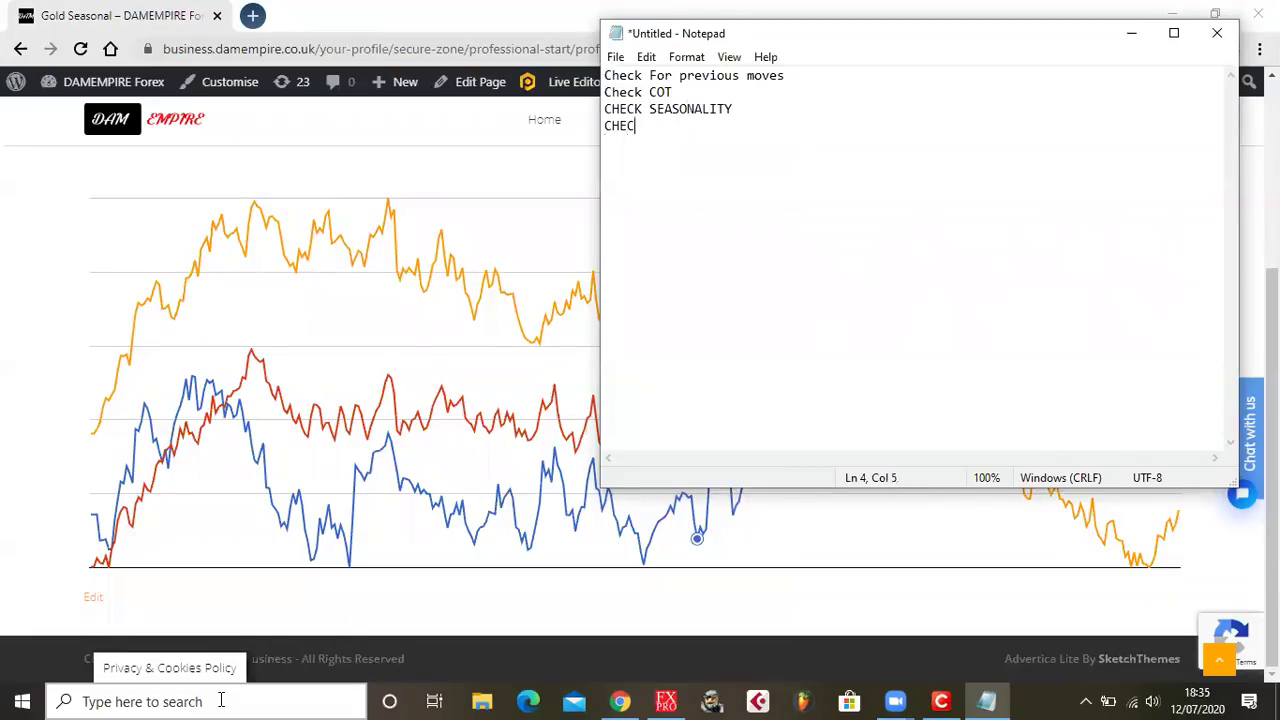
Add the lines "CHECK Probability" and "Check Williams Spread" to the checklist
{"action": "type", "text": "robaChye"}
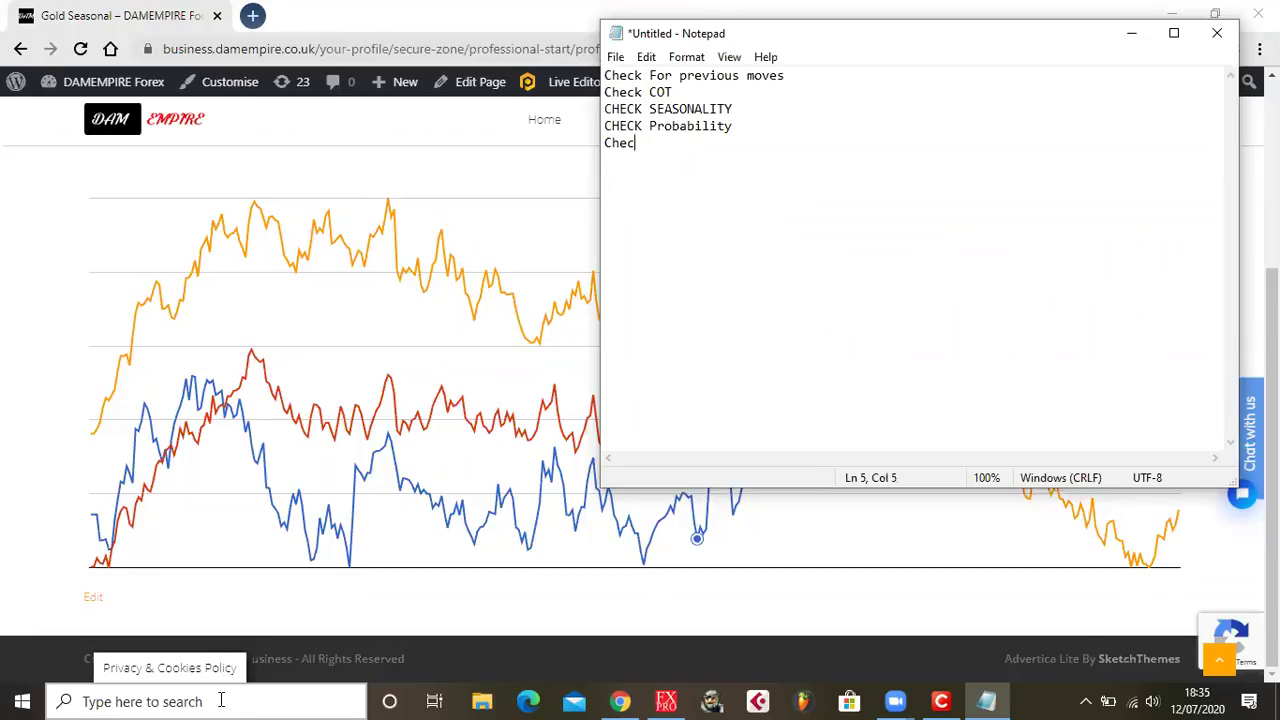
{"action": "type", "text": "ilkl"}
{"action": "key", "text": "BackSpace"}
{"action": "key", "text": "BackSpace"}
{"action": "type", "text": "liams Spread"}
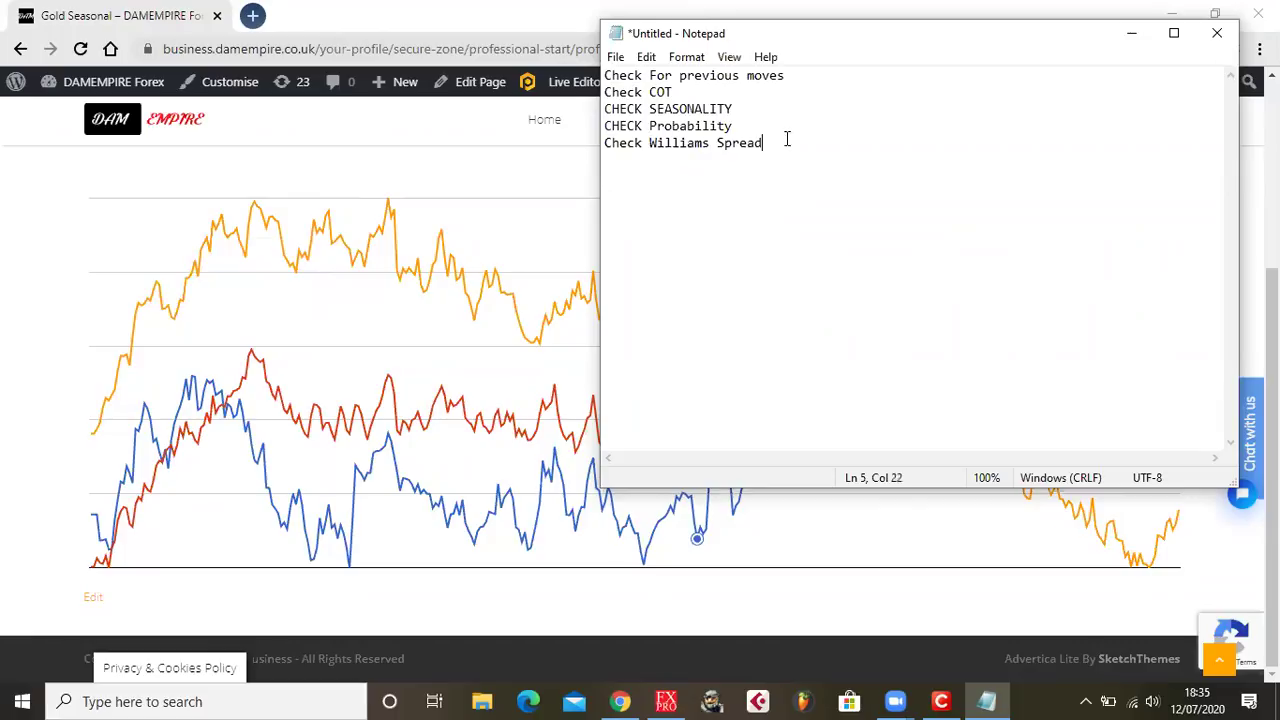
Highlight all five lines of the checklist to review it as a whole
{"action": "key", "text": "ctrl+a"}
{"action": "left_click", "coordinate": [820, 185]}
{"action": "left_click_drag", "start_coordinate": [798, 143], "coordinate": [596, 70]}
{"action": "left_click", "coordinate": [766, 149]}
{"action": "left_click_drag", "start_coordinate": [766, 149], "coordinate": [600, 74]}
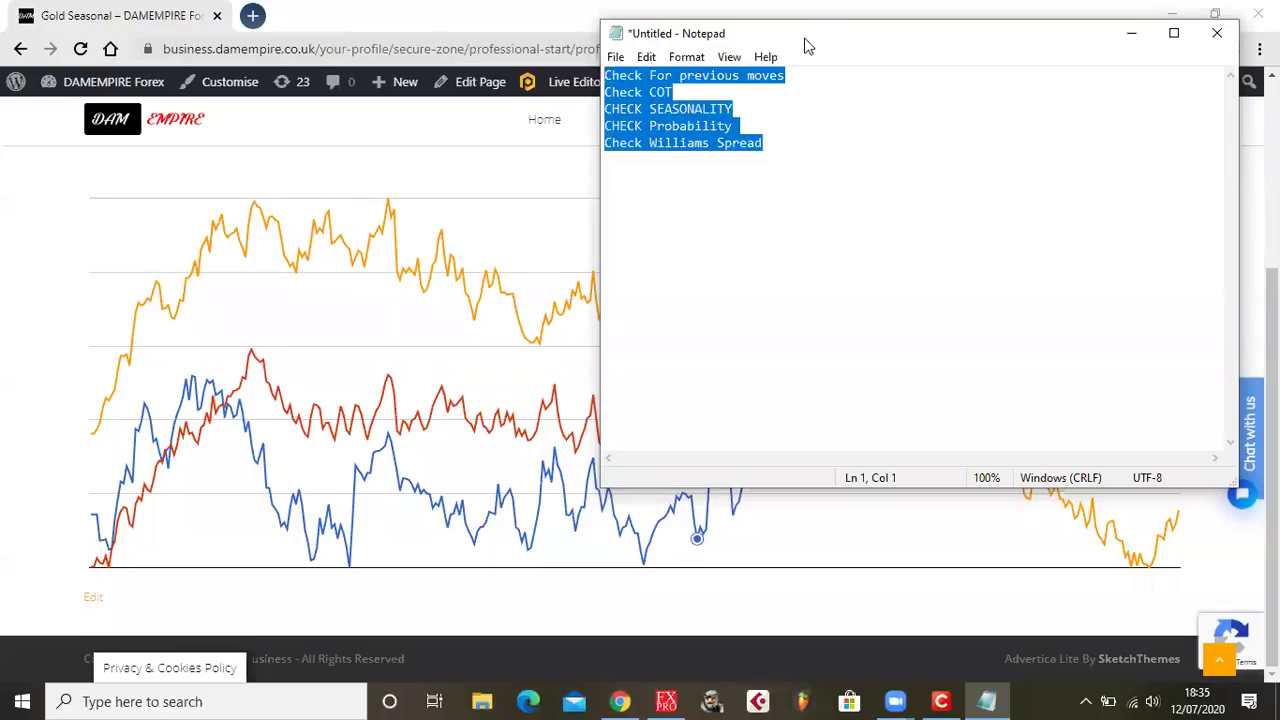
Move the Notepad window clear of the seasonal chart's second half and highlight the "Check For previous moves" line
{"action": "left_click_drag", "start_coordinate": [808, 46], "coordinate": [293, 155]}
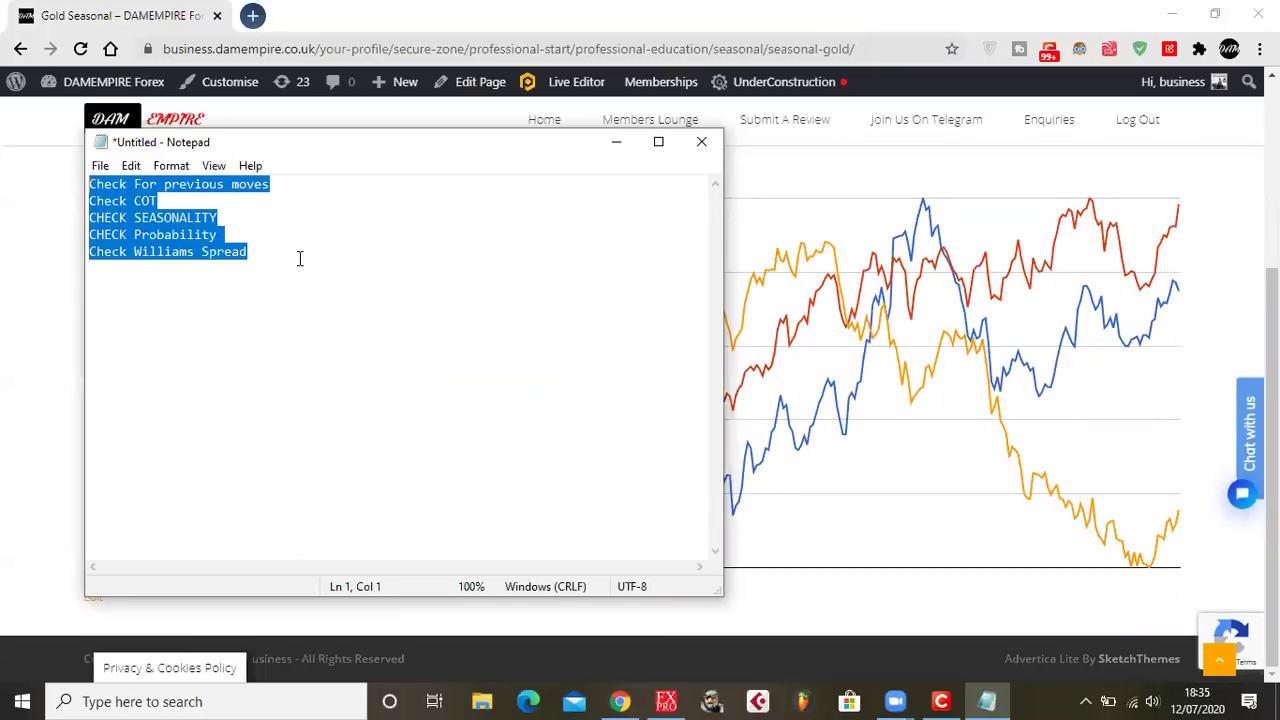
{"action": "left_click", "coordinate": [299, 258]}
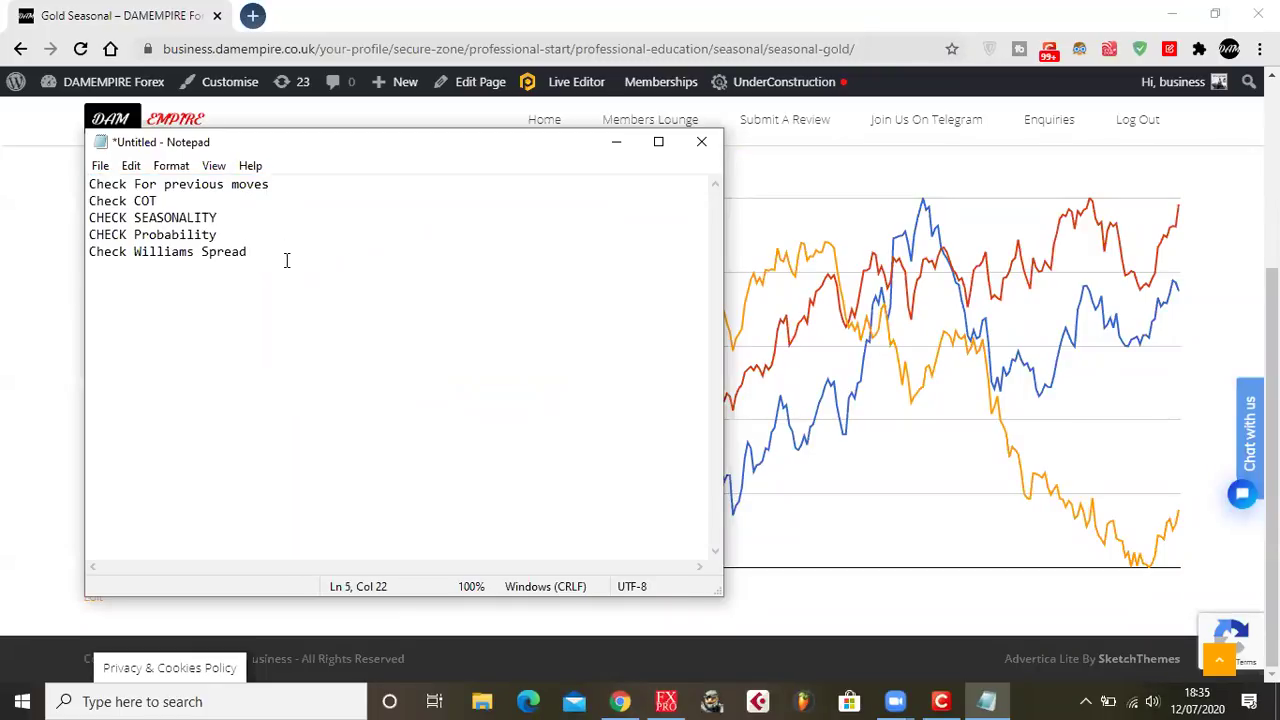
{"action": "left_click_drag", "start_coordinate": [290, 178], "coordinate": [82, 182]}
{"action": "left_click_drag", "start_coordinate": [280, 147], "coordinate": [180, 111]}
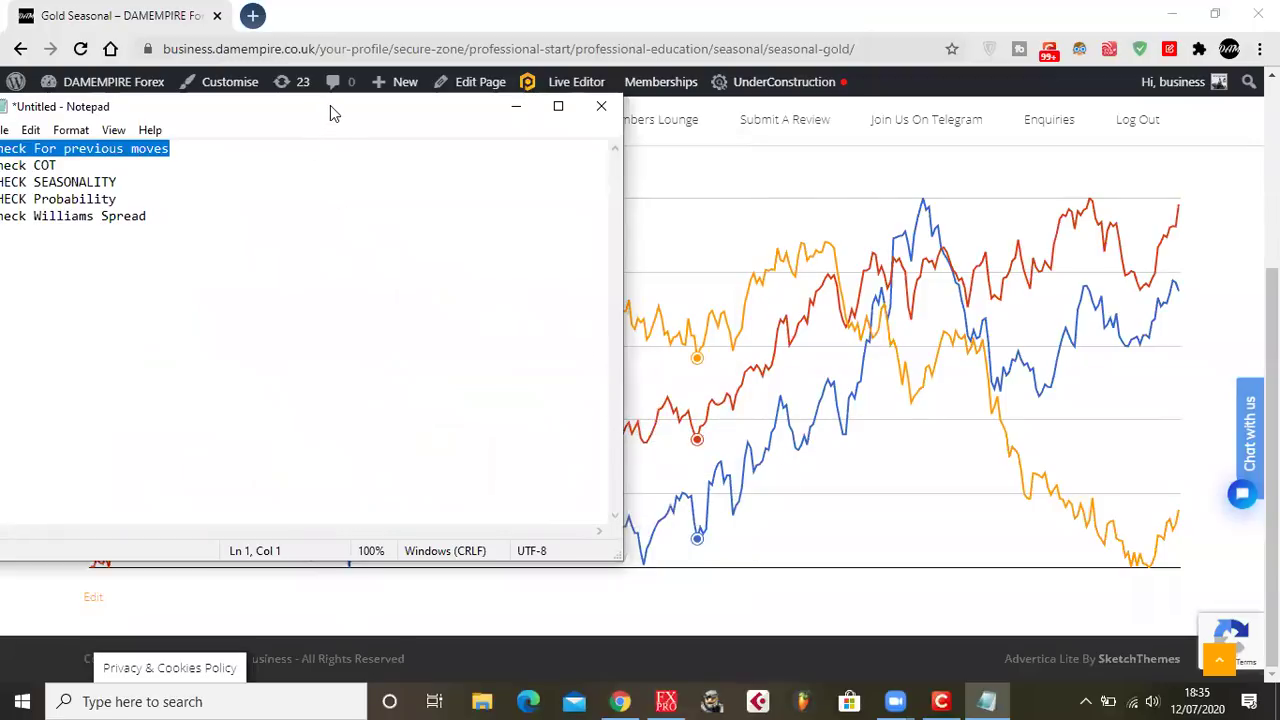
{"action": "left_click_drag", "start_coordinate": [330, 113], "coordinate": [382, 127]}
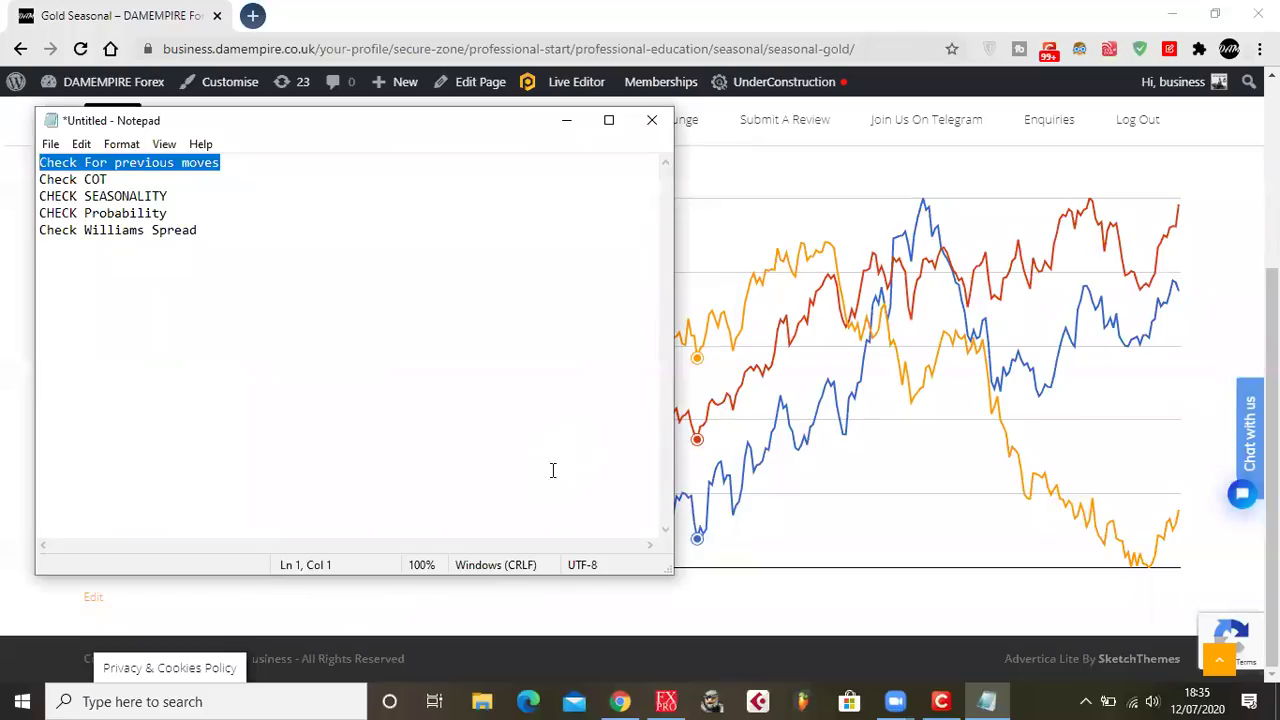
Highlight the checklist lines while reviewing them, finishing on "Check For previous moves", and minimize Notepad
{"action": "left_click_drag", "start_coordinate": [208, 229], "coordinate": [41, 180]}
{"action": "left_click_drag", "start_coordinate": [219, 163], "coordinate": [28, 167]}
{"action": "left_click", "coordinate": [229, 164]}
{"action": "left_click_drag", "start_coordinate": [108, 180], "coordinate": [20, 186]}
{"action": "left_click_drag", "start_coordinate": [221, 163], "coordinate": [26, 163]}
{"action": "left_click", "coordinate": [37, 165]}
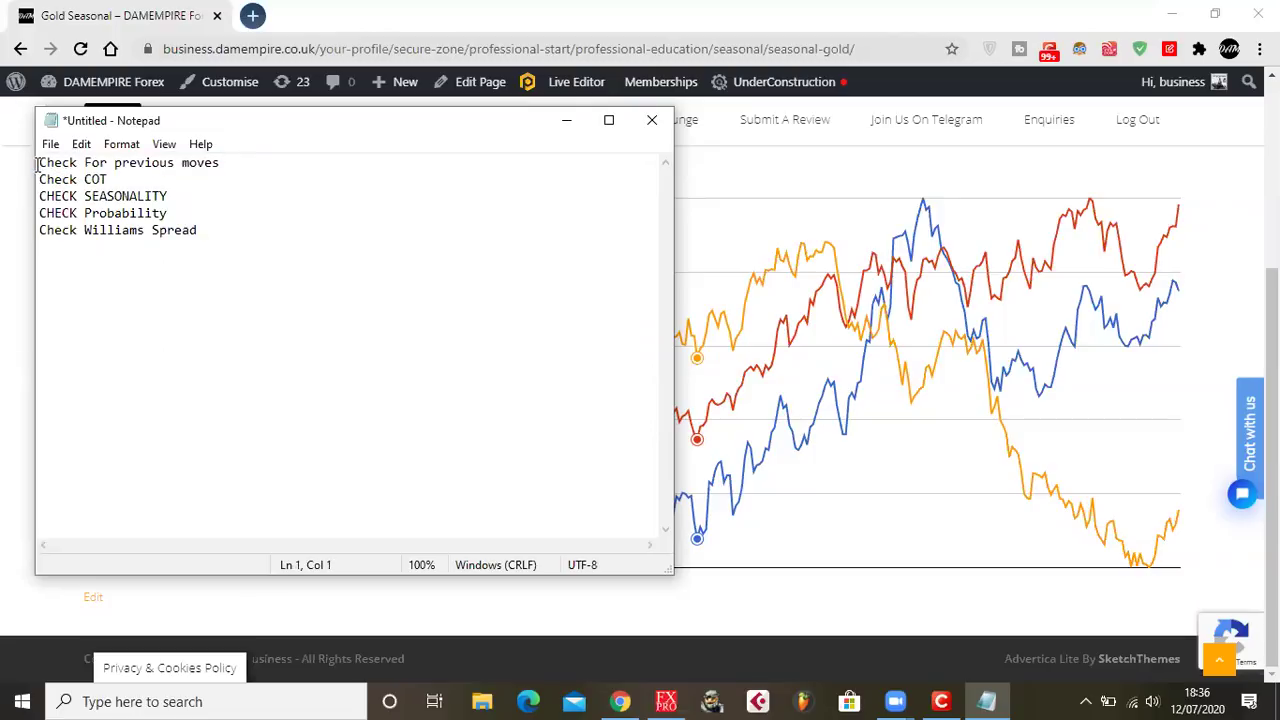
{"action": "left_click", "coordinate": [195, 181], "text": "shift"}
{"action": "left_click", "coordinate": [222, 165], "text": "shift"}
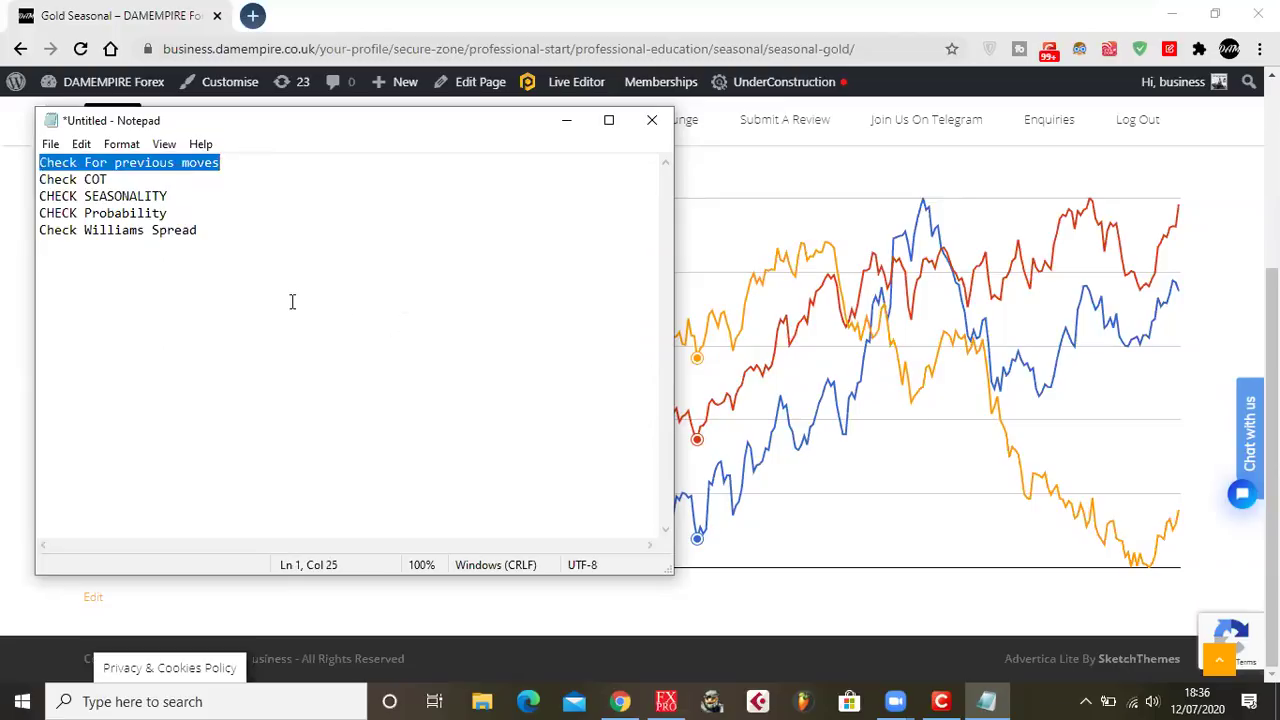
{"action": "left_click", "coordinate": [566, 120]}
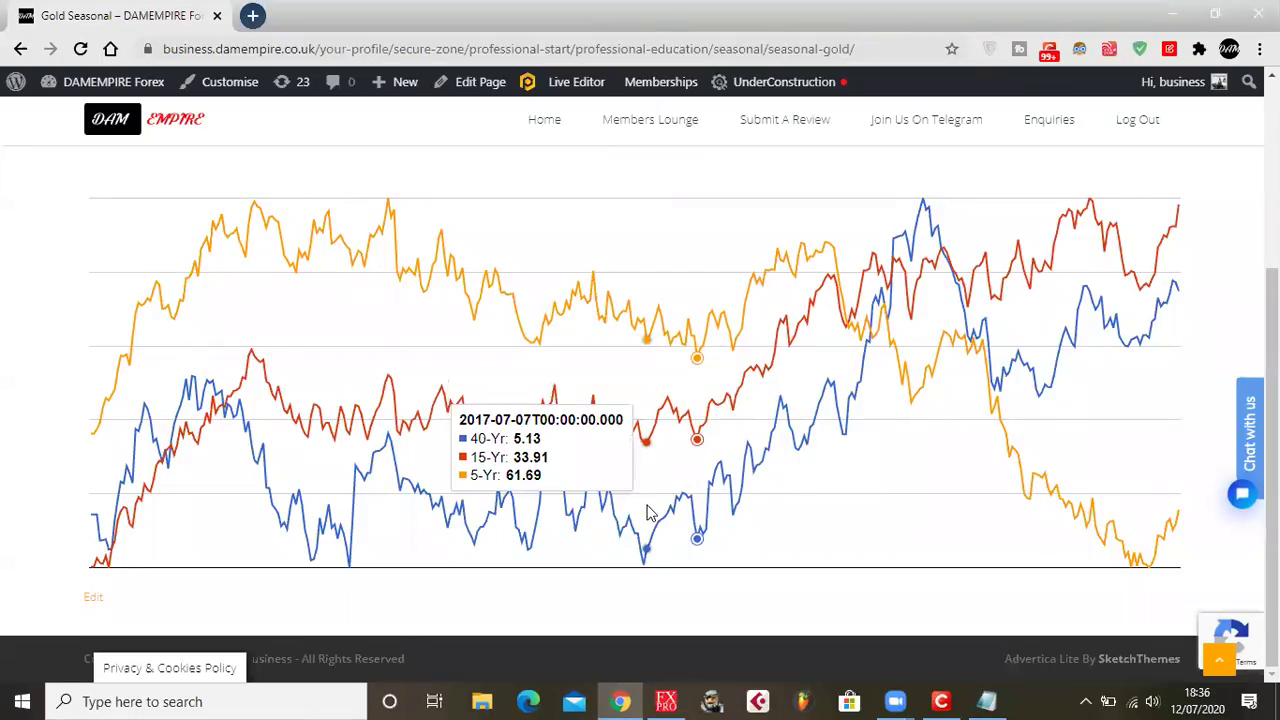
Measure the early July rise on GOLD Daily in the terminal and compare it with the Gold Seasonal chart in Chrome
{"action": "left_click", "coordinate": [666, 701]}
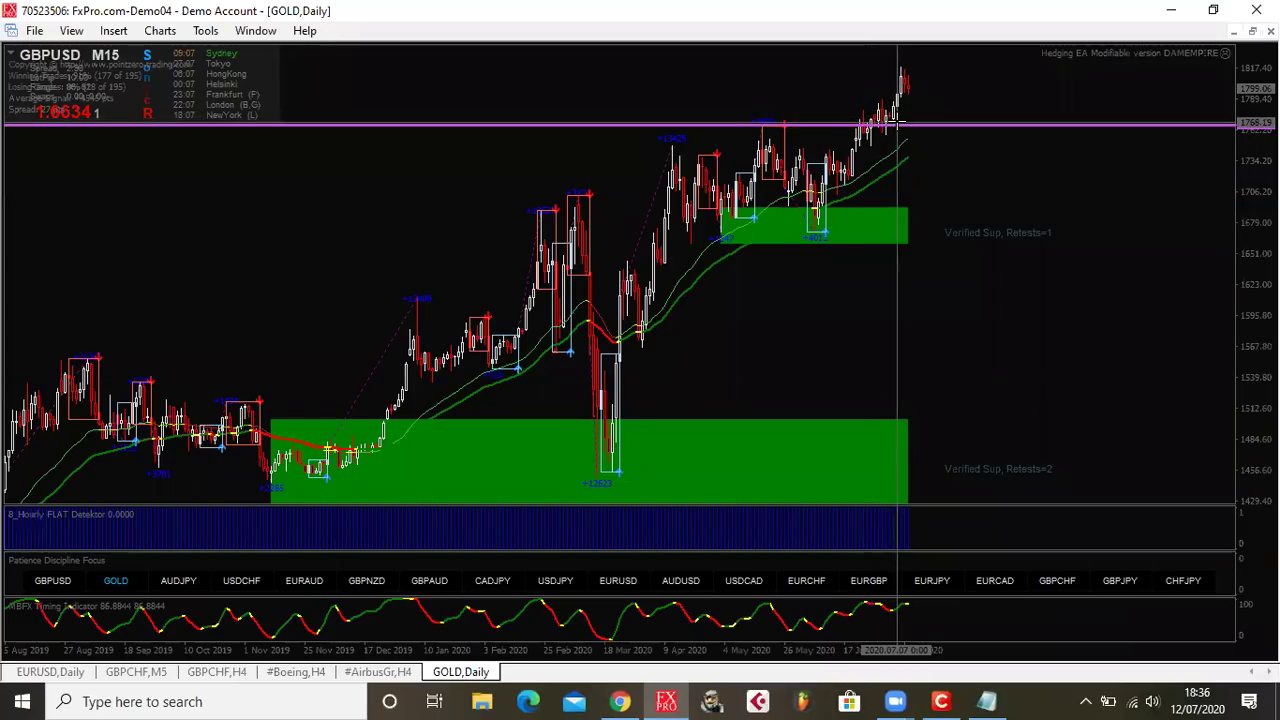
{"action": "left_click_drag", "start_coordinate": [900, 118], "coordinate": [915, 86]}
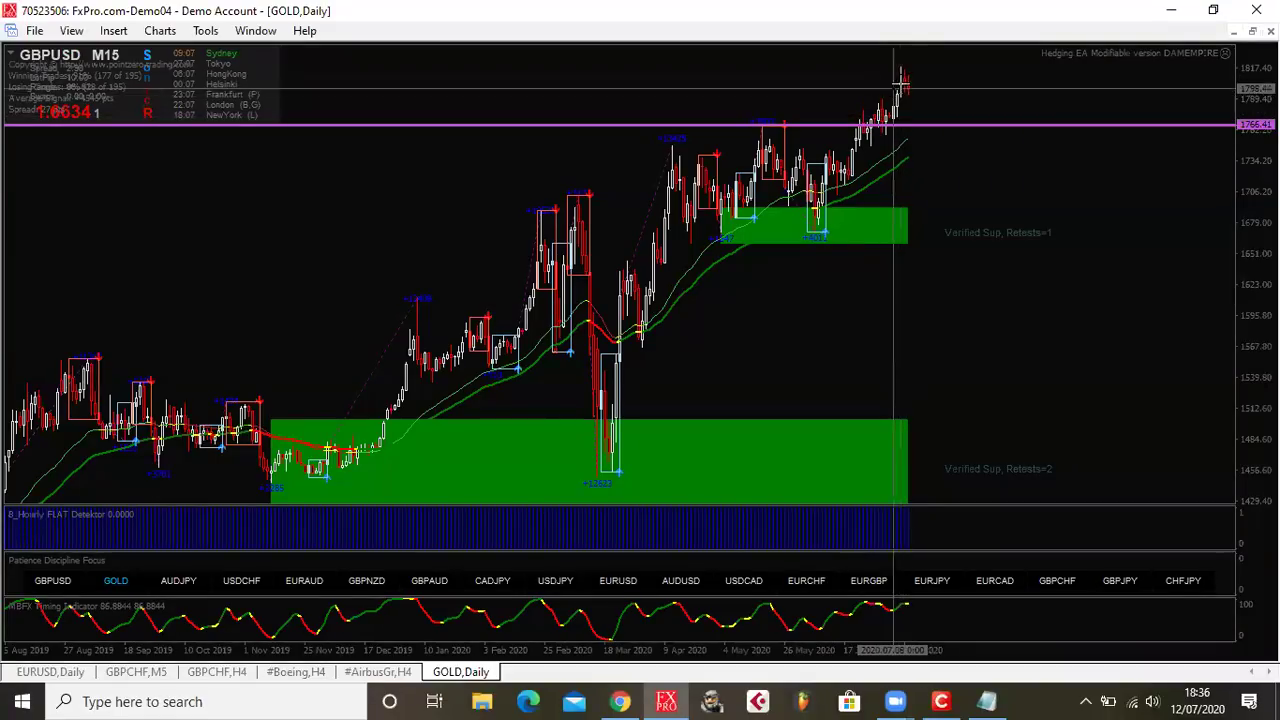
{"action": "left_click", "coordinate": [626, 700]}
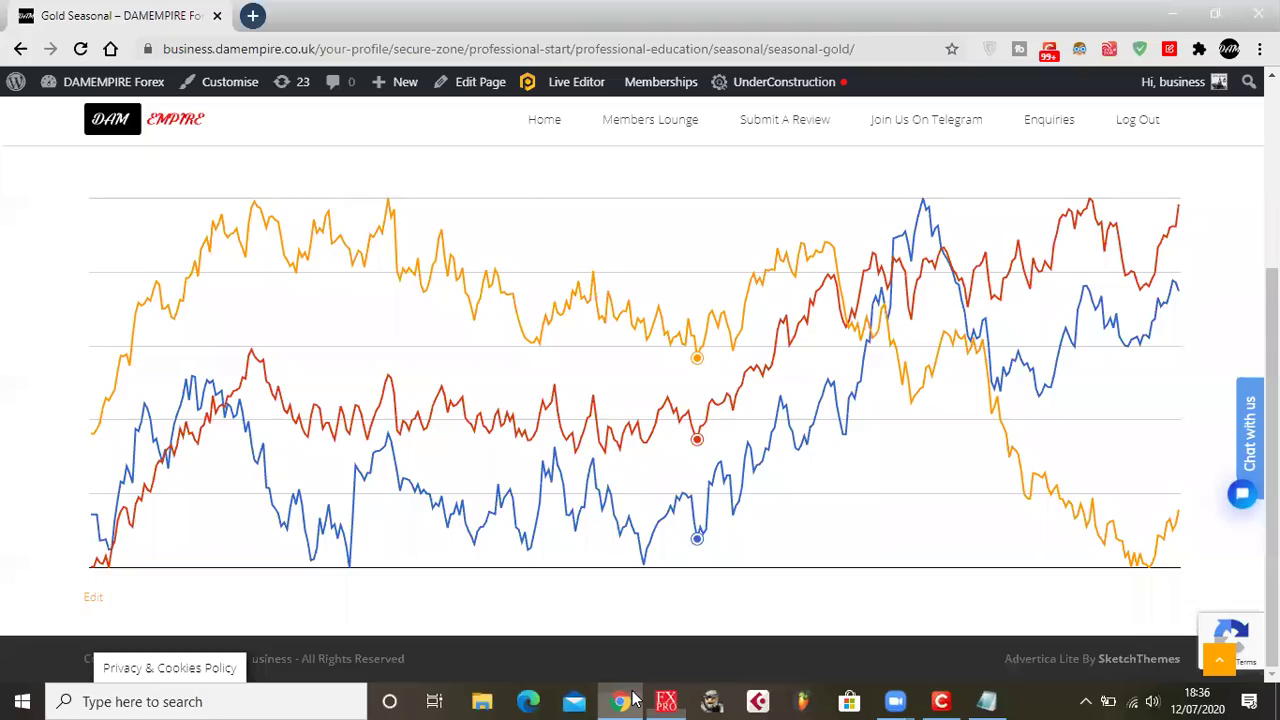
{"action": "mouse_move", "coordinate": [671, 466]}
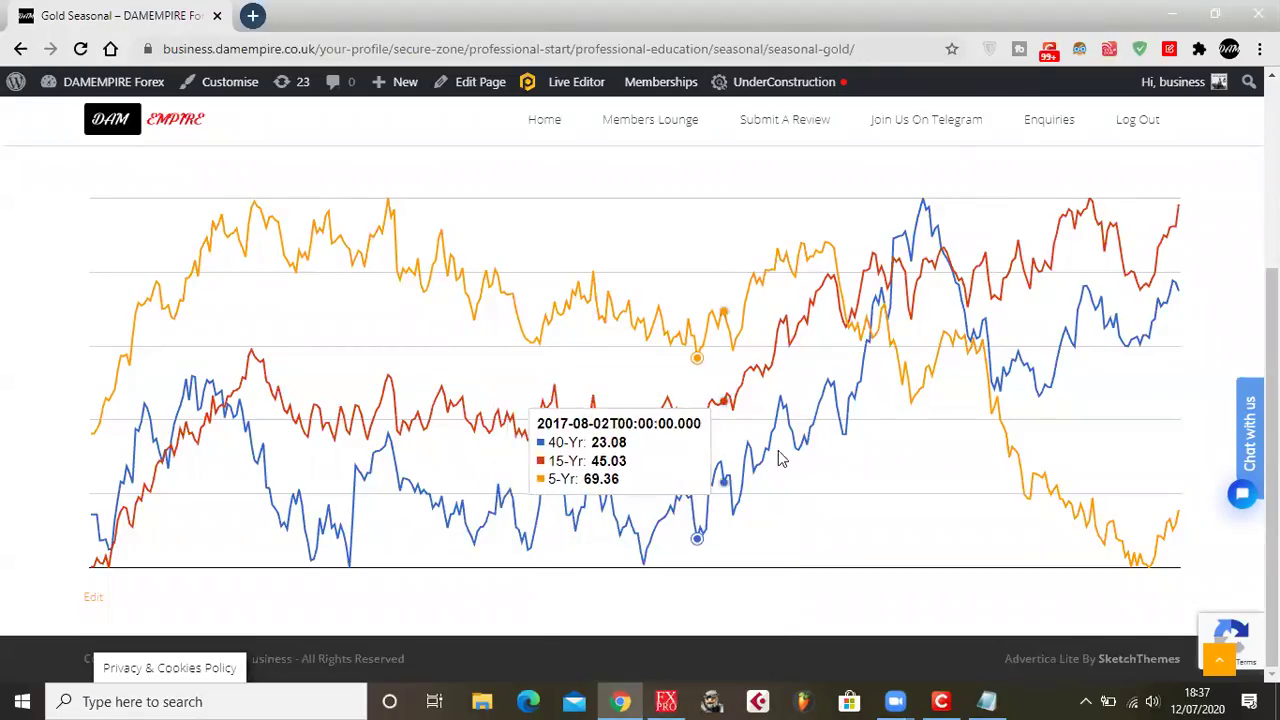
Return to the terminal and view GOLD Daily alongside the GBPCHF H4 chart with its Will-Spread indicator
{"action": "left_click", "coordinate": [666, 701]}
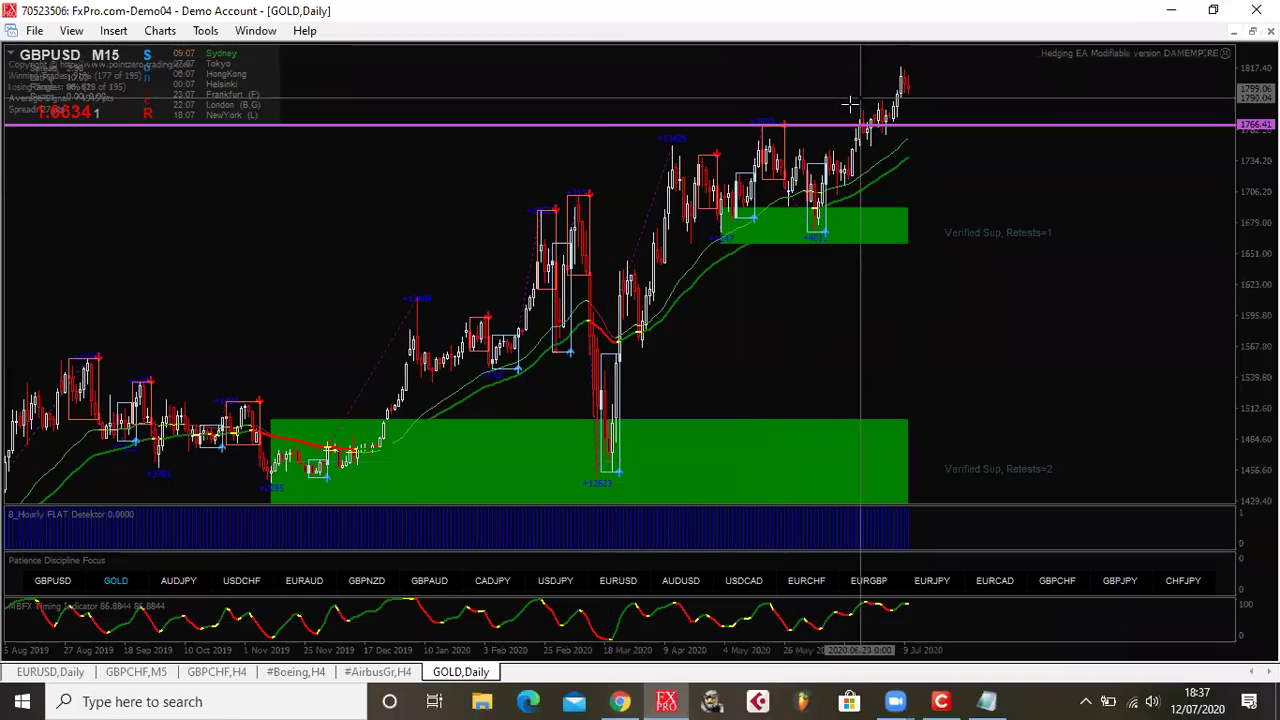
{"action": "left_click", "coordinate": [216, 671]}
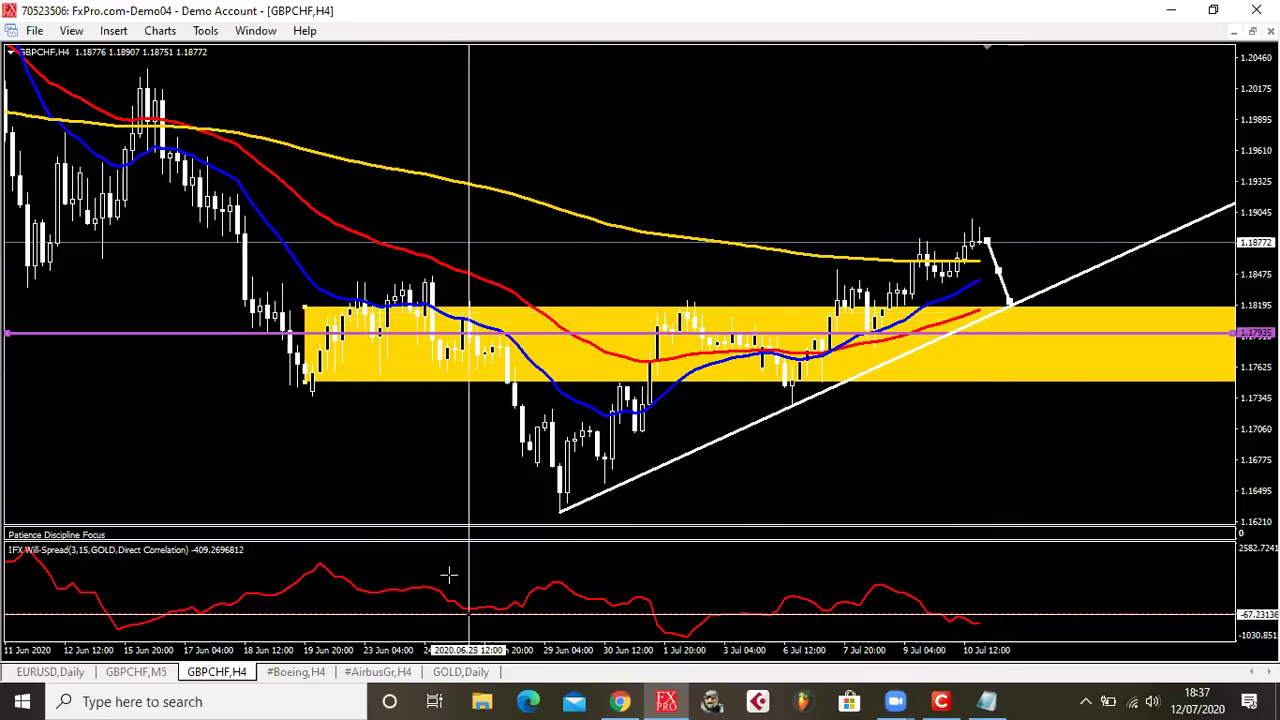
{"action": "key", "text": "ctrl+Tab"}
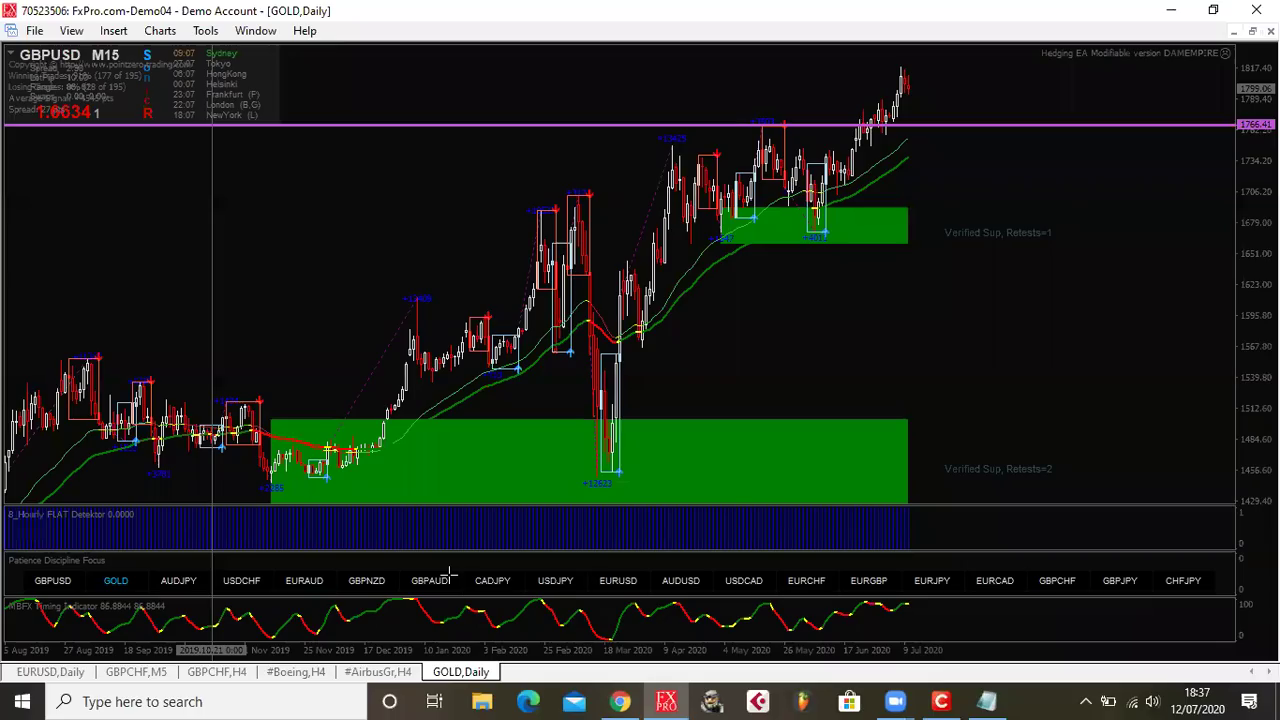
{"action": "left_click", "coordinate": [208, 676]}
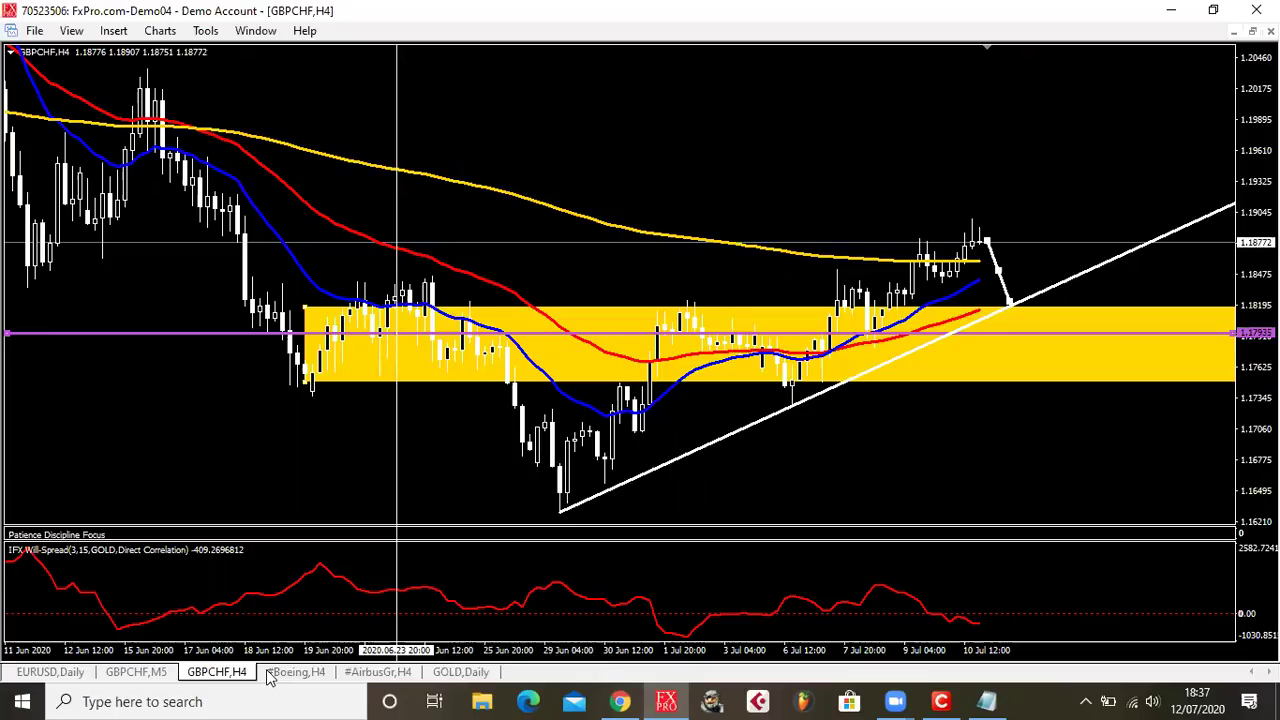
Review the GOLD Daily and GBPCHF H4 charts, and bring up the #Boeing H4 chart with its Will-Spread indicator
{"action": "key", "text": "ctrl+Tab"}
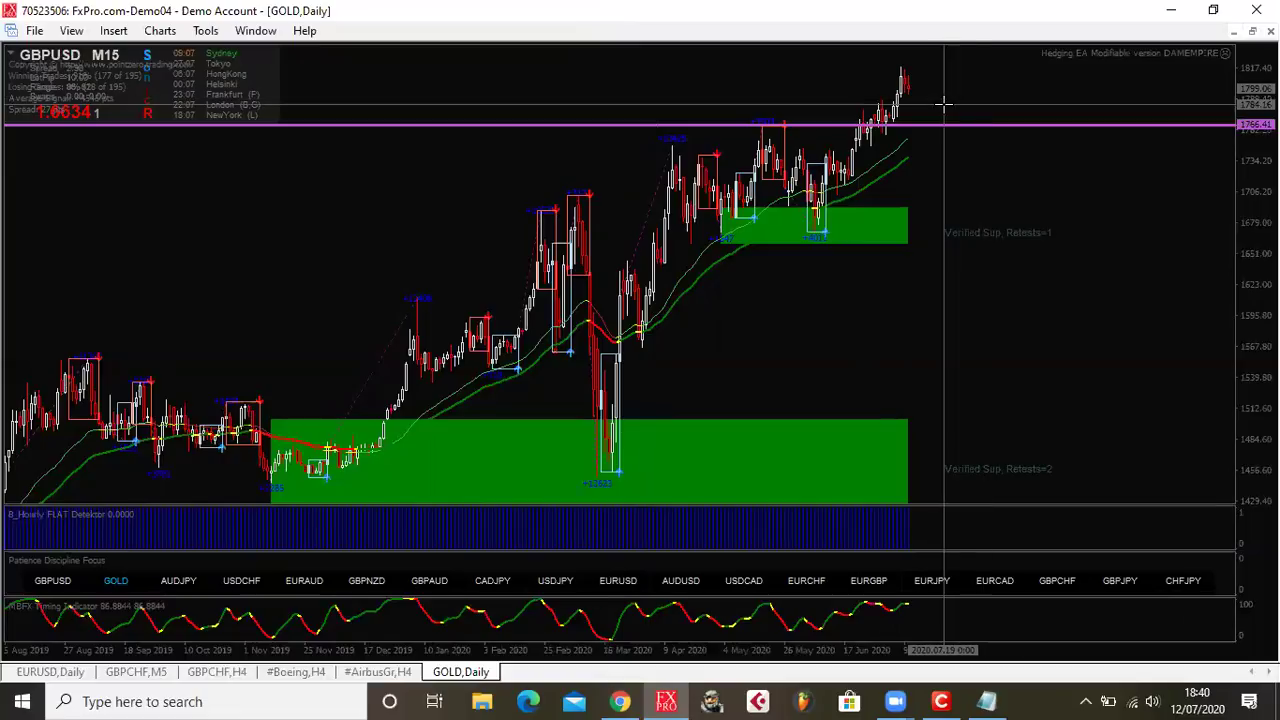
{"action": "left_click", "coordinate": [220, 672]}
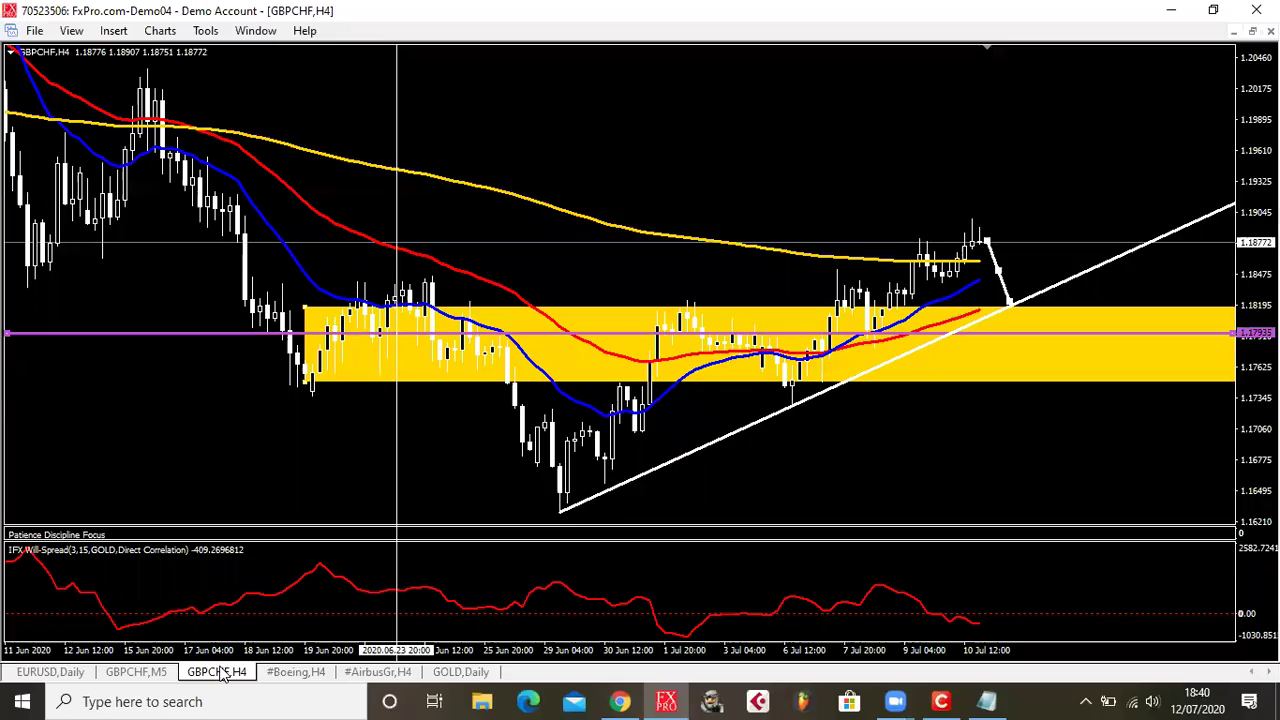
{"action": "left_click", "coordinate": [286, 672]}
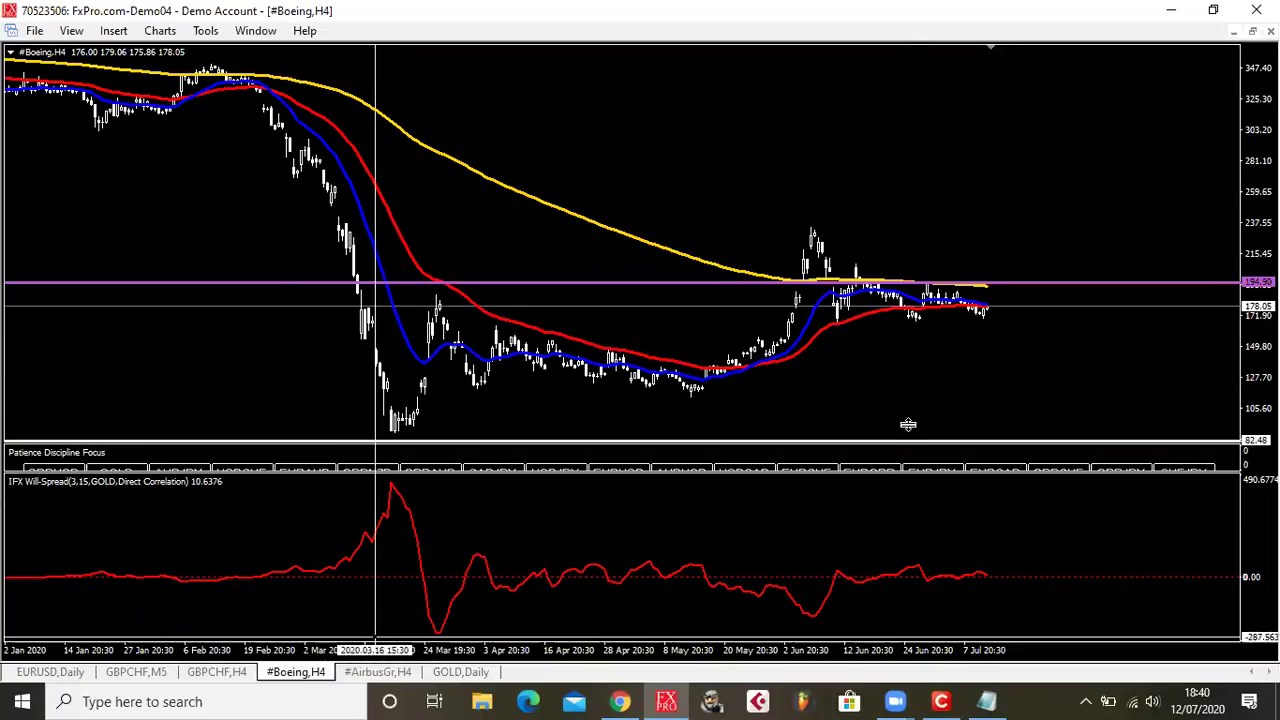
Examine the latest #Boeing H4 candles below the purple horizontal level with the crosshair, measuring possible moves from the current price
{"action": "left_click_drag", "start_coordinate": [995, 308], "coordinate": [1025, 142]}
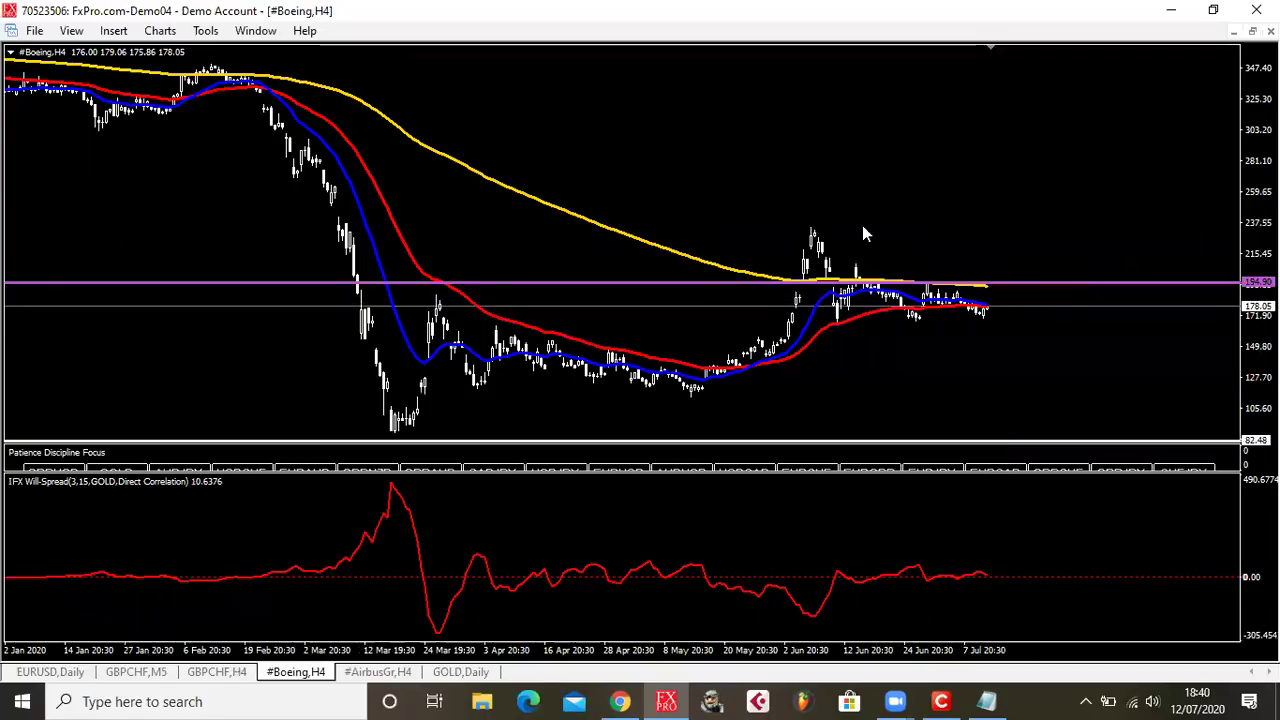
{"action": "middle_click", "coordinate": [1004, 316]}
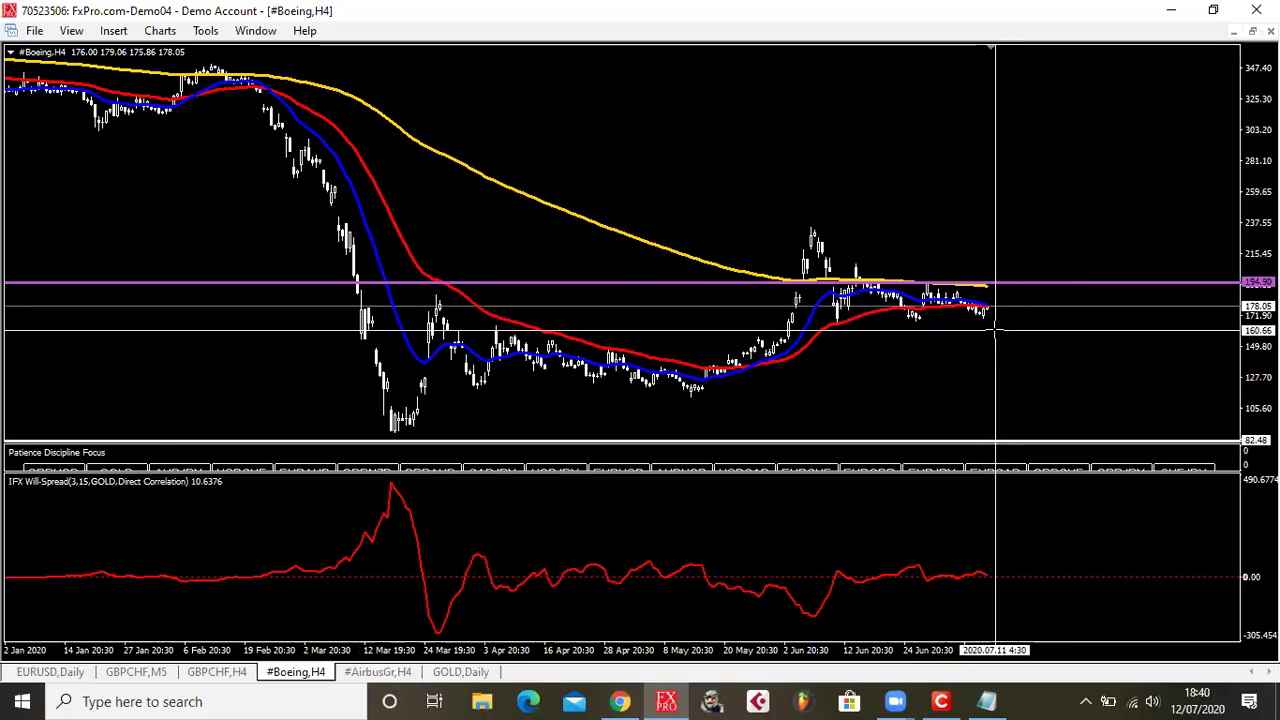
{"action": "left_click_drag", "start_coordinate": [995, 324], "coordinate": [996, 307]}
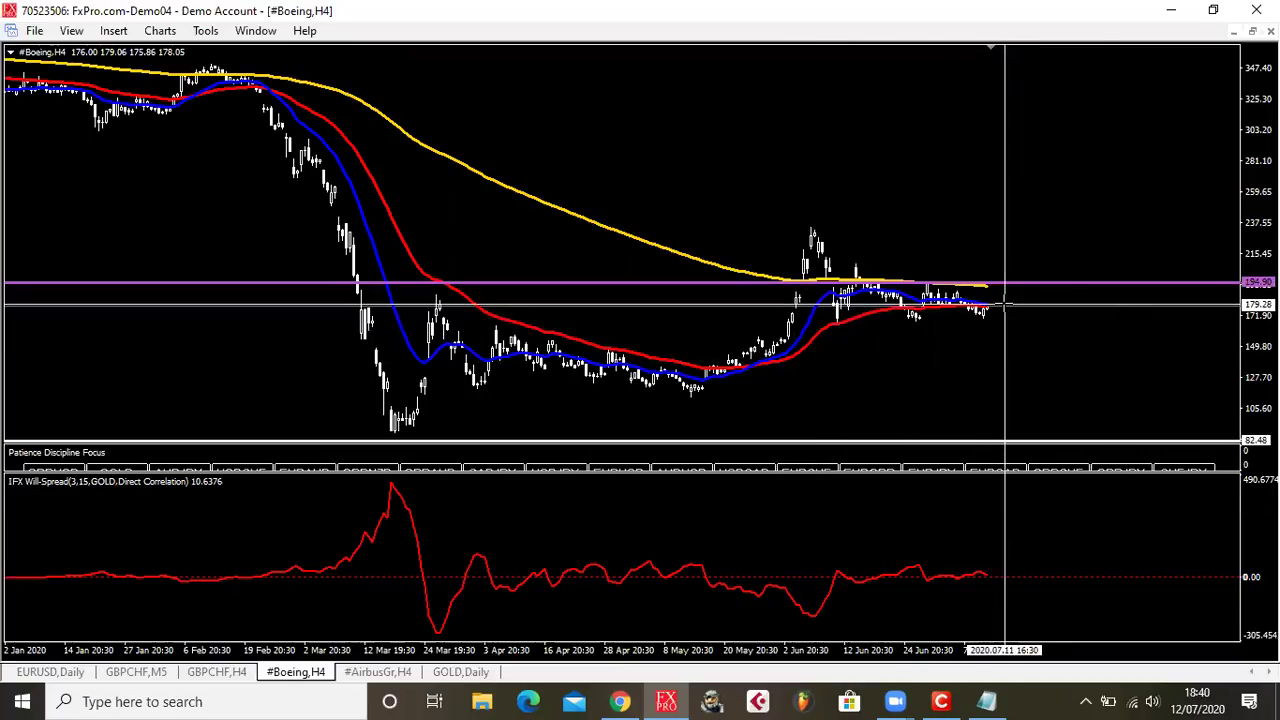
{"action": "left_click_drag", "start_coordinate": [1003, 307], "coordinate": [920, 328]}
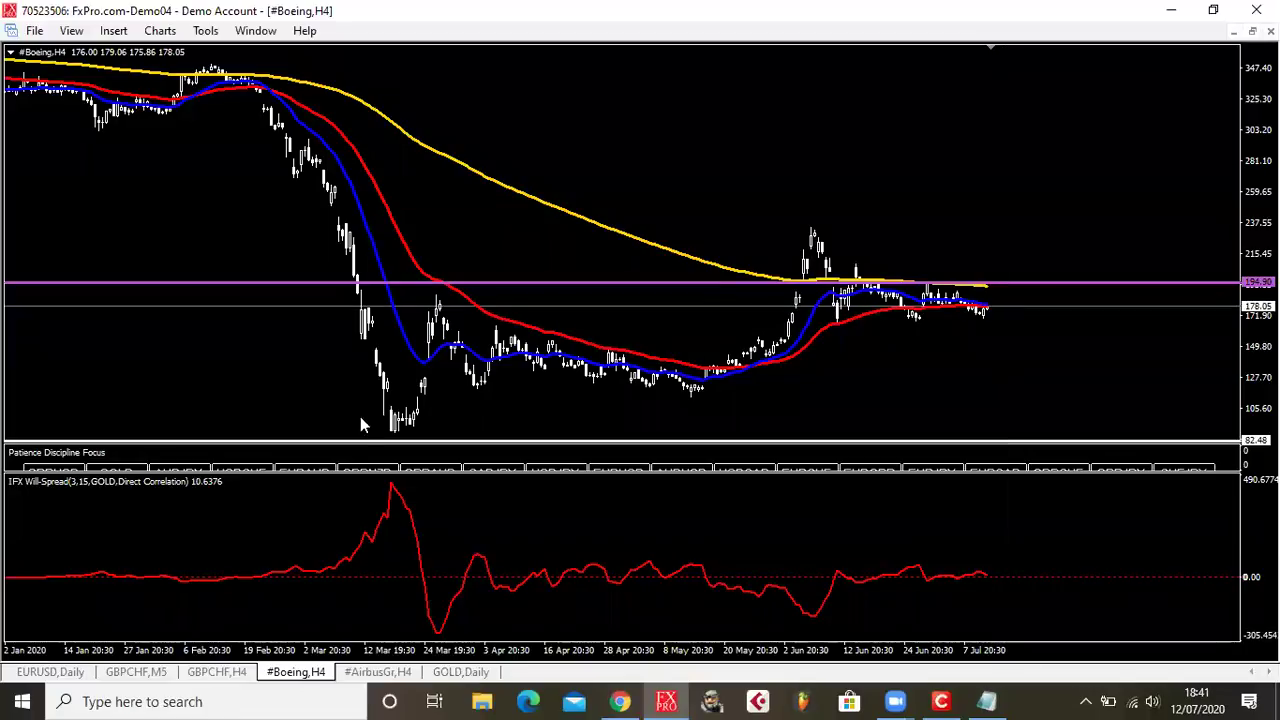
{"action": "middle_click", "coordinate": [950, 322]}
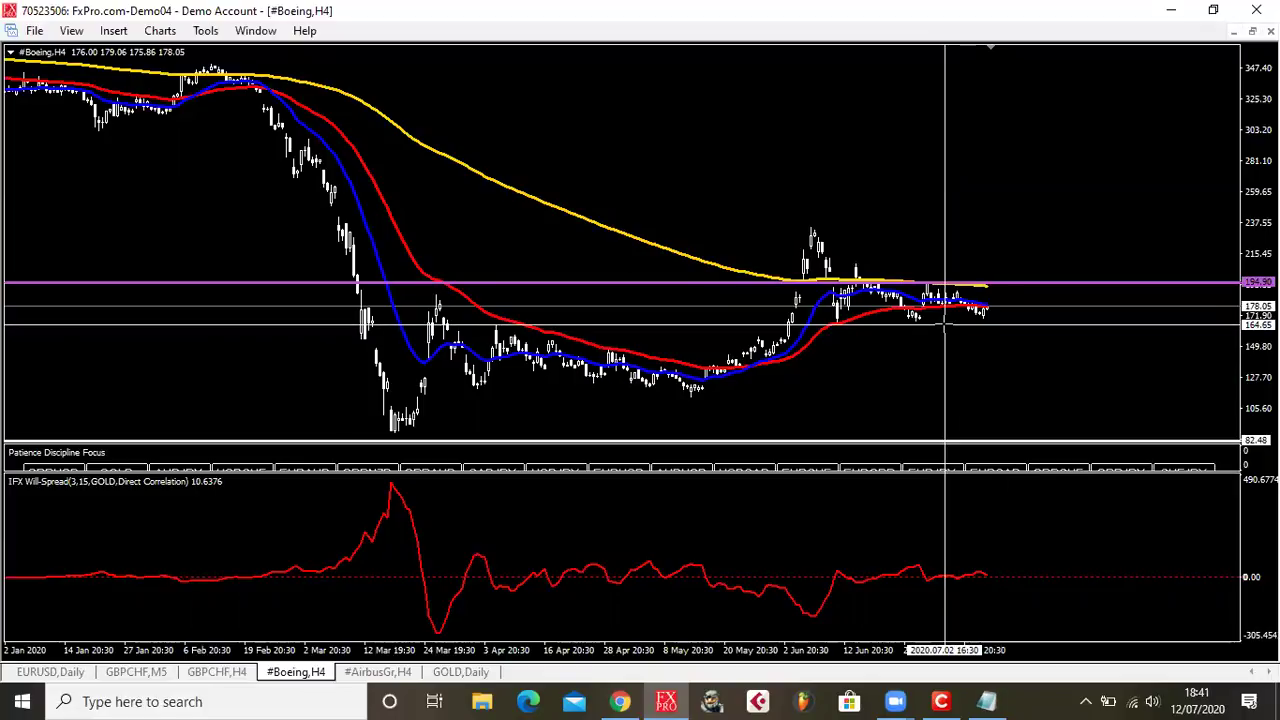
{"action": "left_click", "coordinate": [1025, 320]}
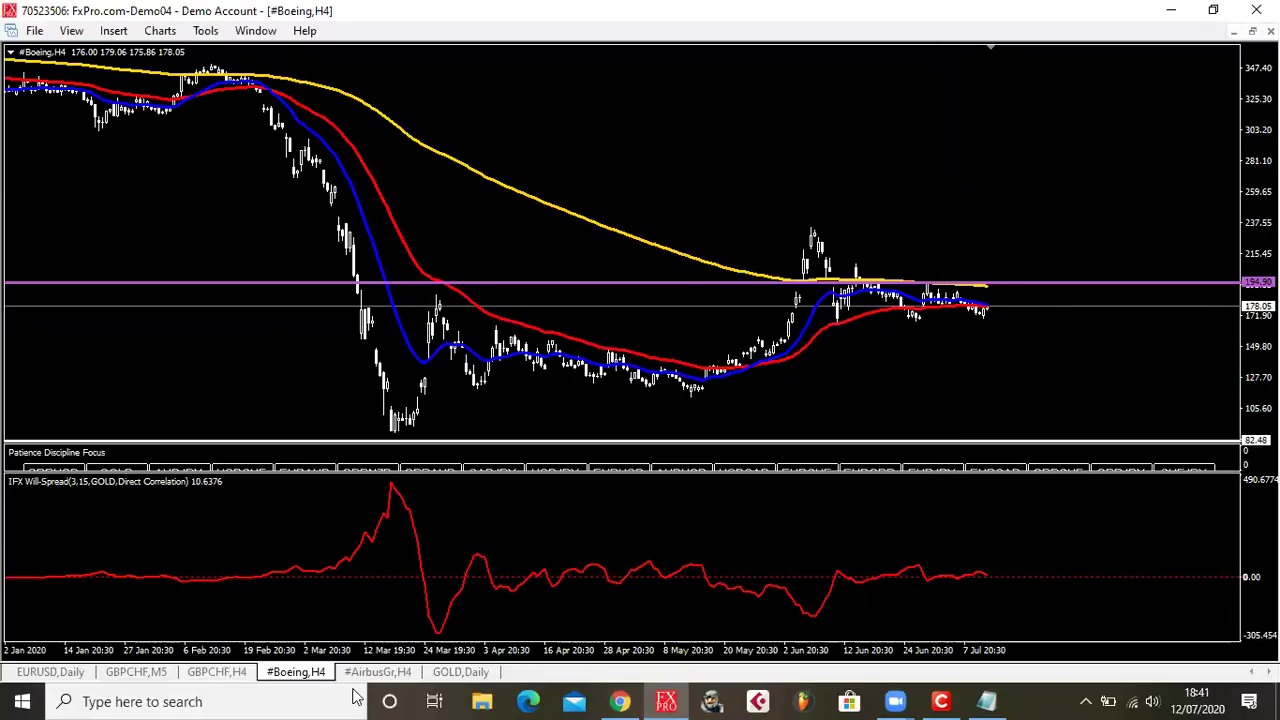
Leave the #Boeing chart, glance at GOLD Daily and return to the GBPCHF H4 chart
{"action": "key", "text": "ctrl+F6"}
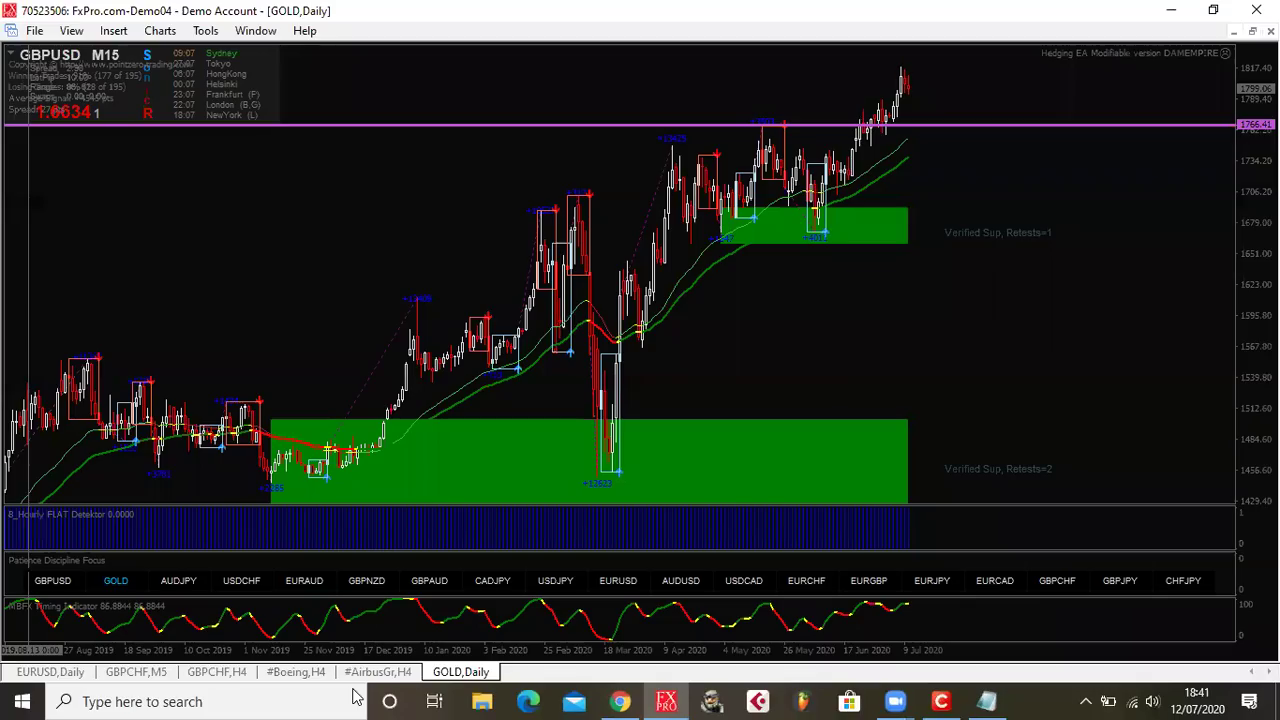
{"action": "left_click", "coordinate": [212, 672]}
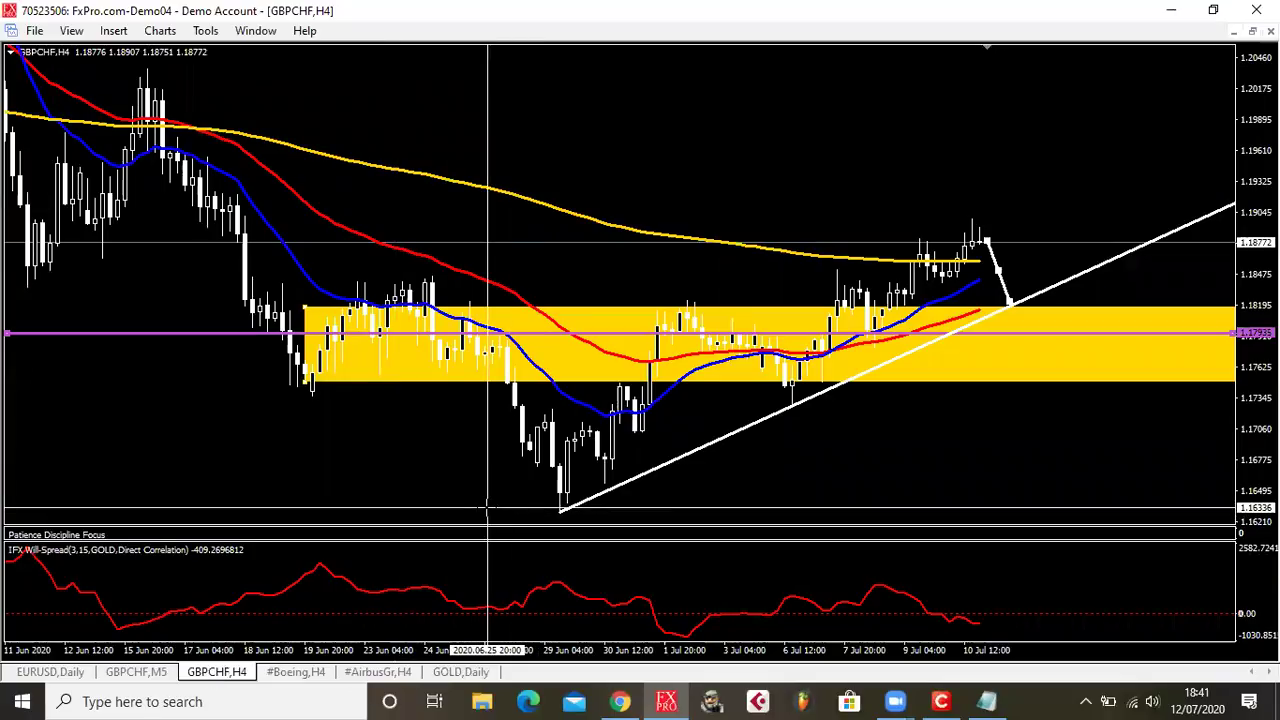